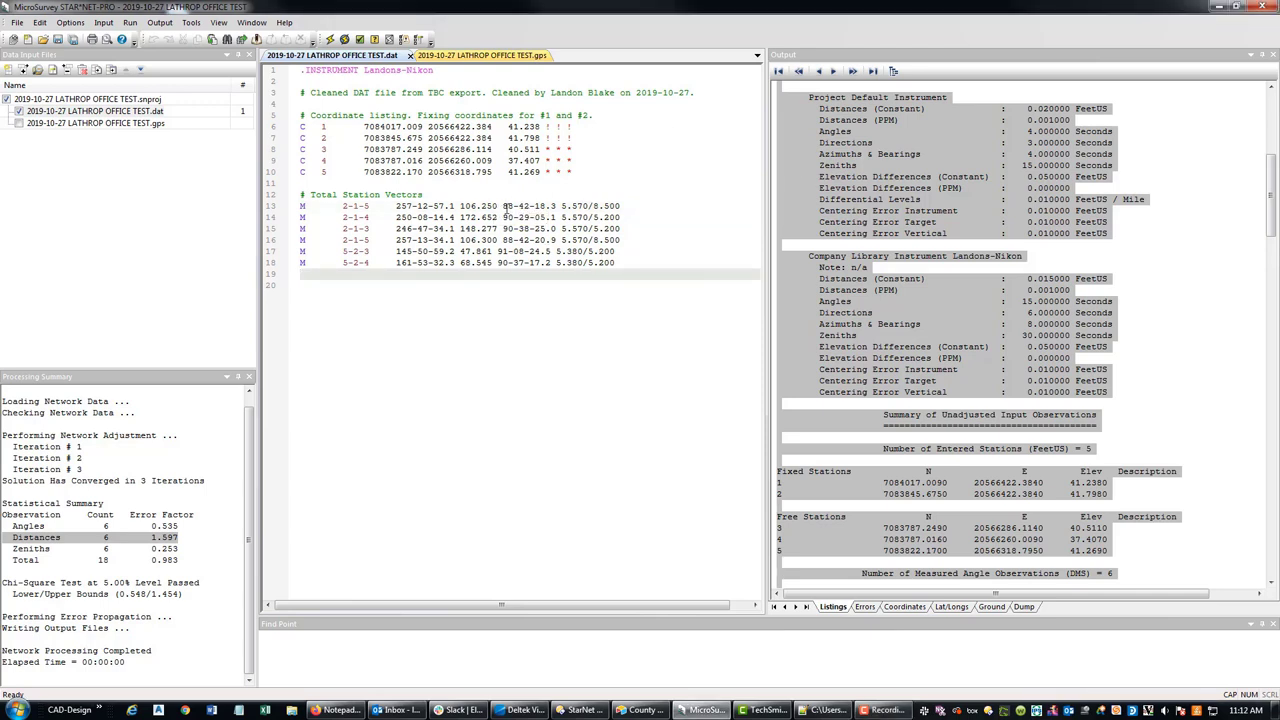
Examine the angles, slope distances and instrument and target heights of the total station vectors in the .dat file
left_click(503, 206)
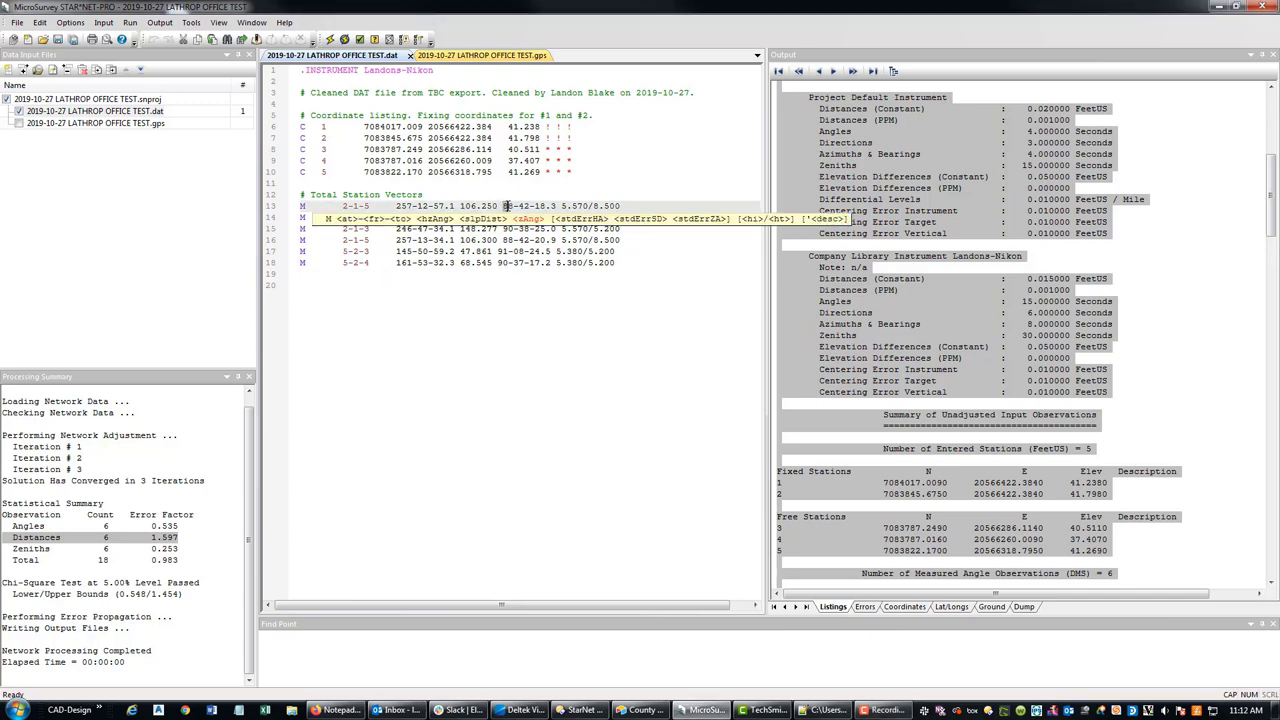
left_click(460, 205)
left_click_drag(460, 205, 620, 240)
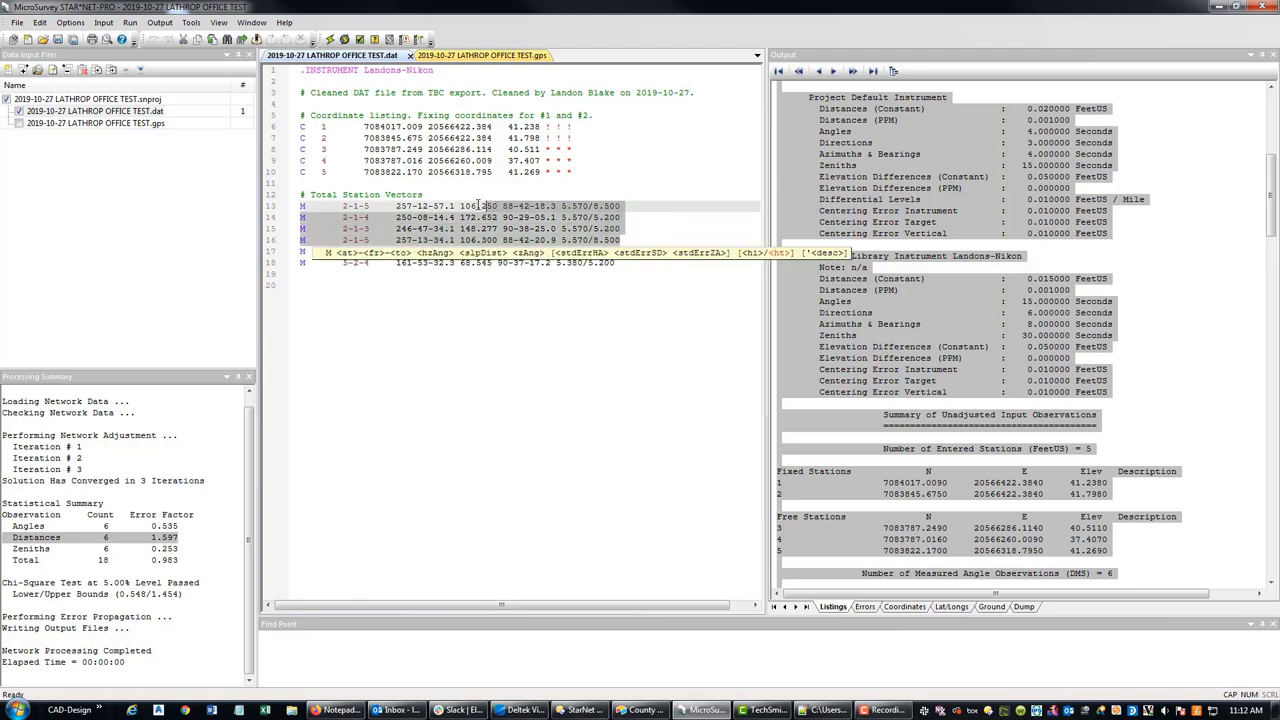
left_click(633, 329)
double_click(600, 217)
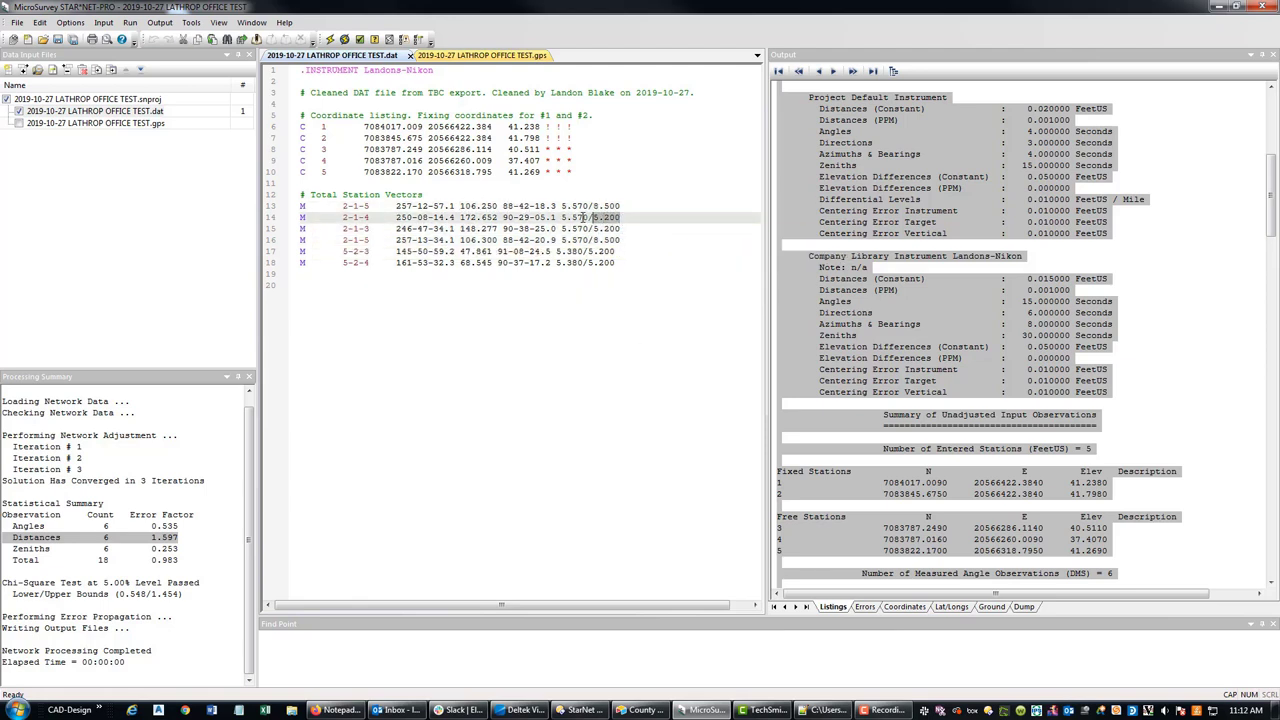
double_click(606, 205)
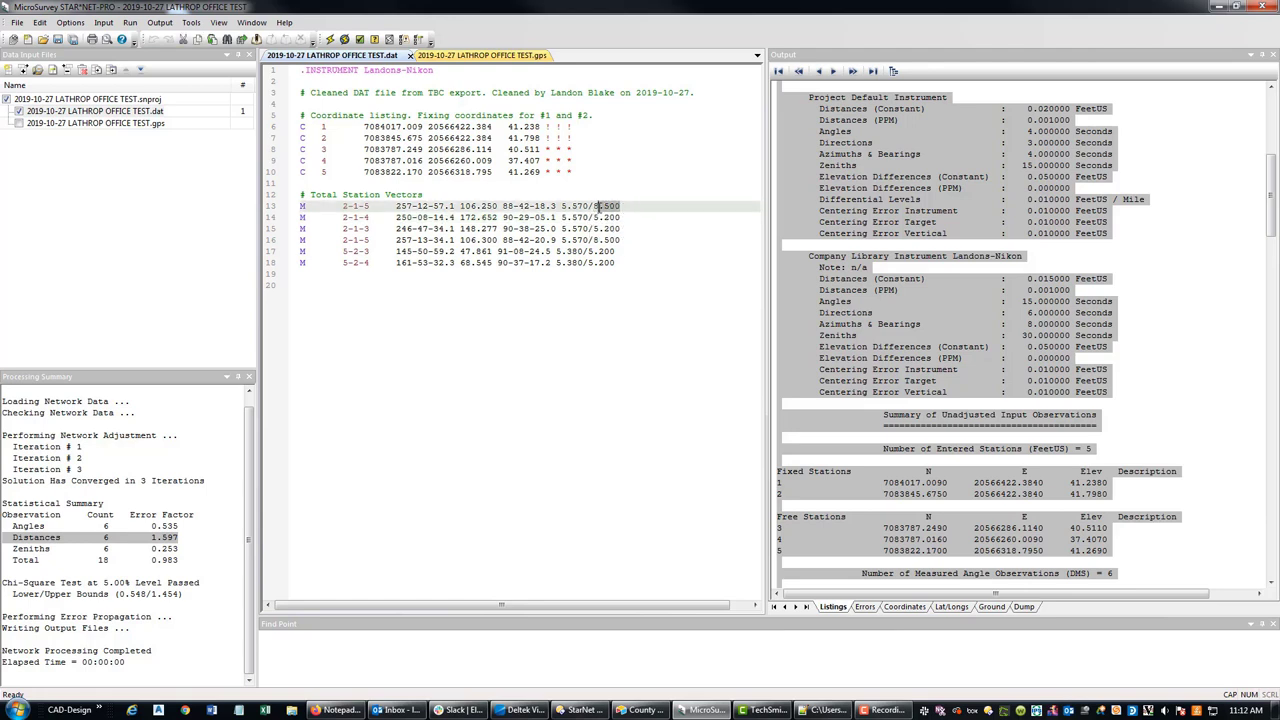
left_click(661, 268)
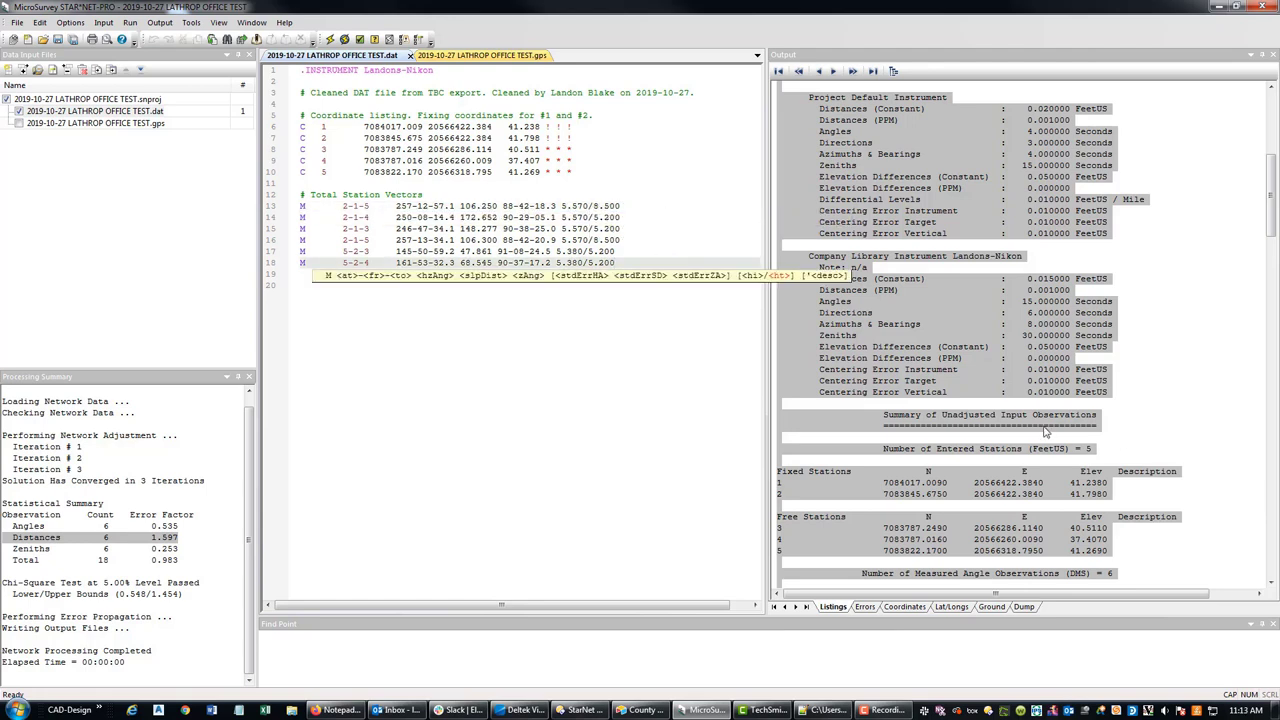
Review the adjustment listing through to Error Propagation, including the station coordinate standard deviations and the station and relative error ellipses
scroll(1105, 509, "down", 13)
scroll(1105, 509, "down", 20)
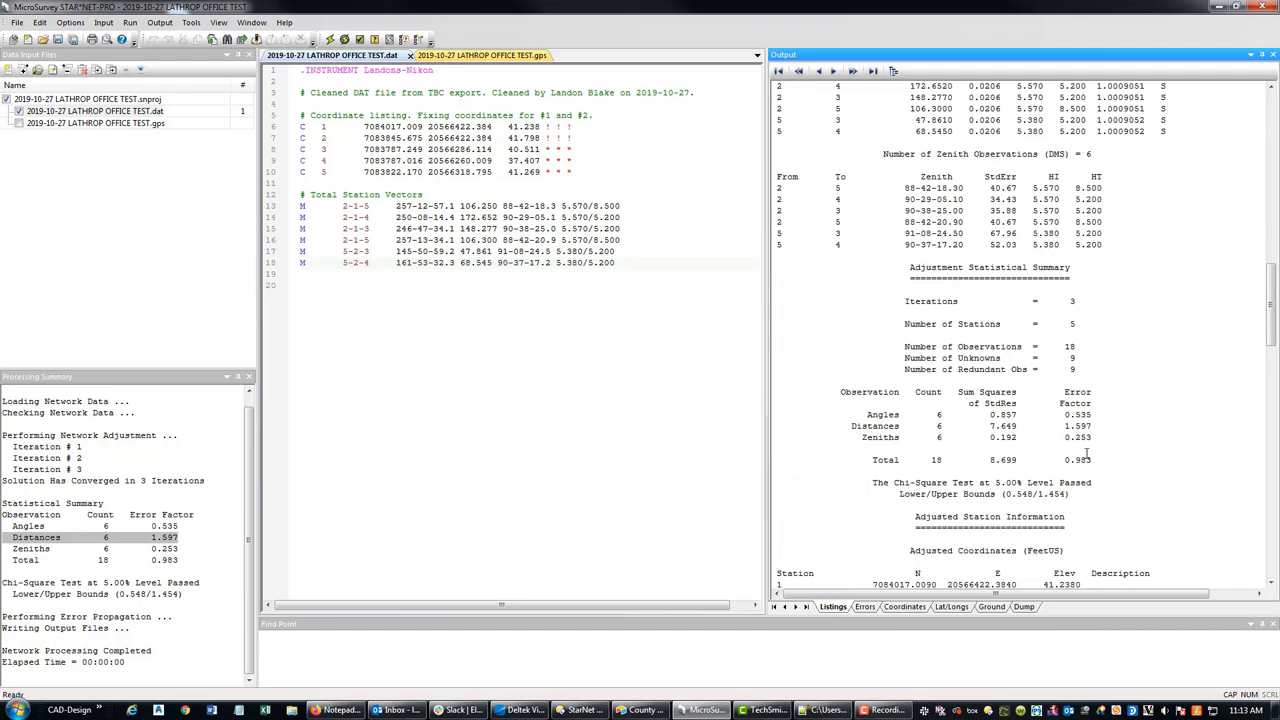
scroll(1067, 466, "down", 20)
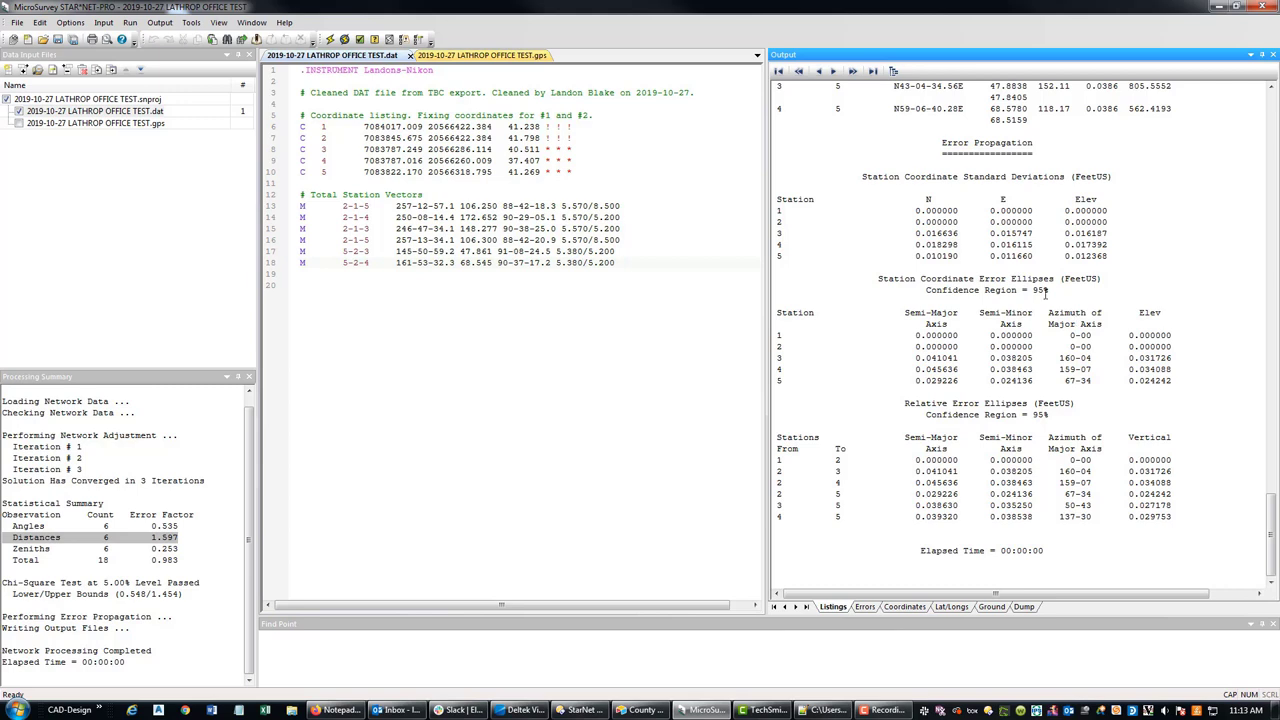
left_click(1061, 412)
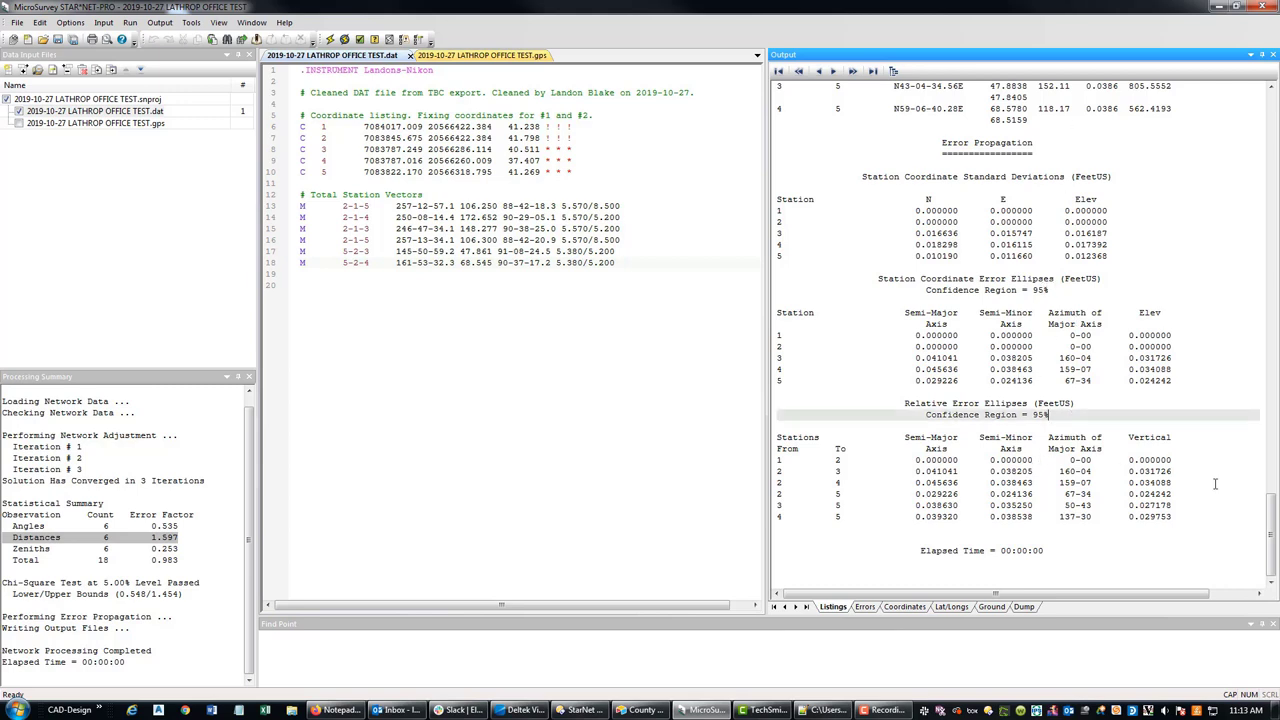
left_click(1125, 557)
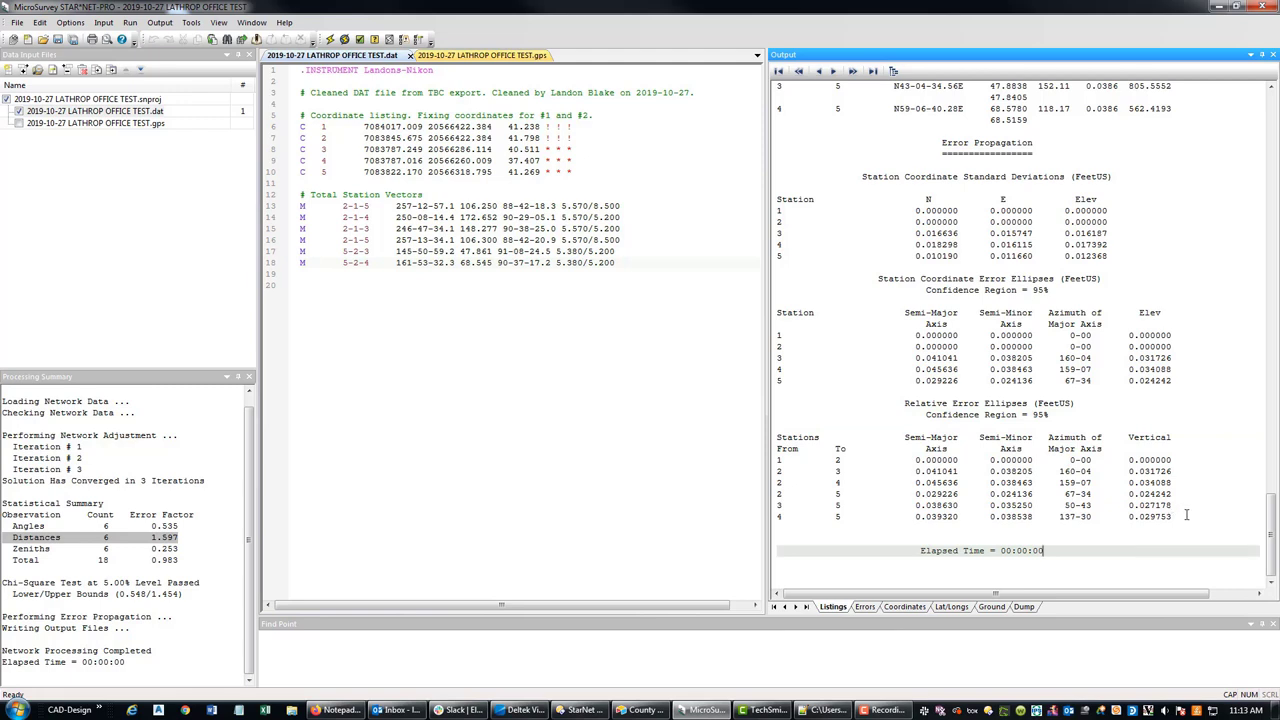
left_click_drag(1187, 515, 772, 315)
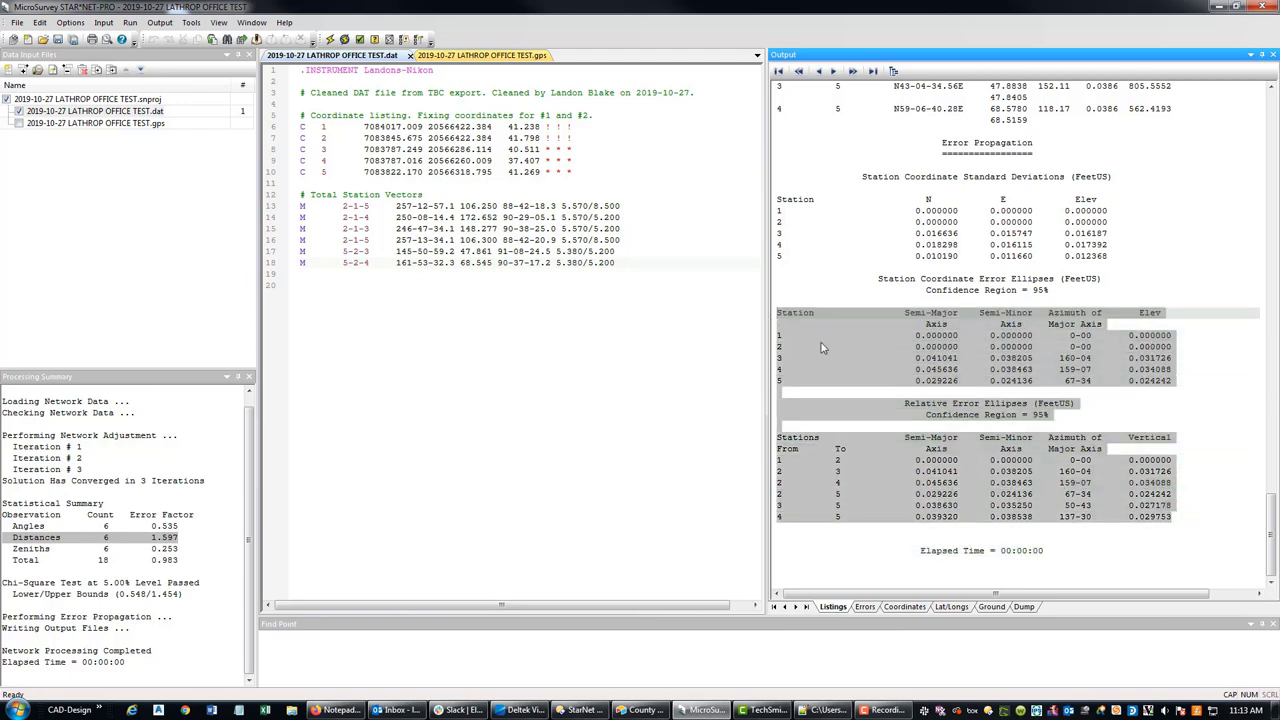
left_click(1163, 507)
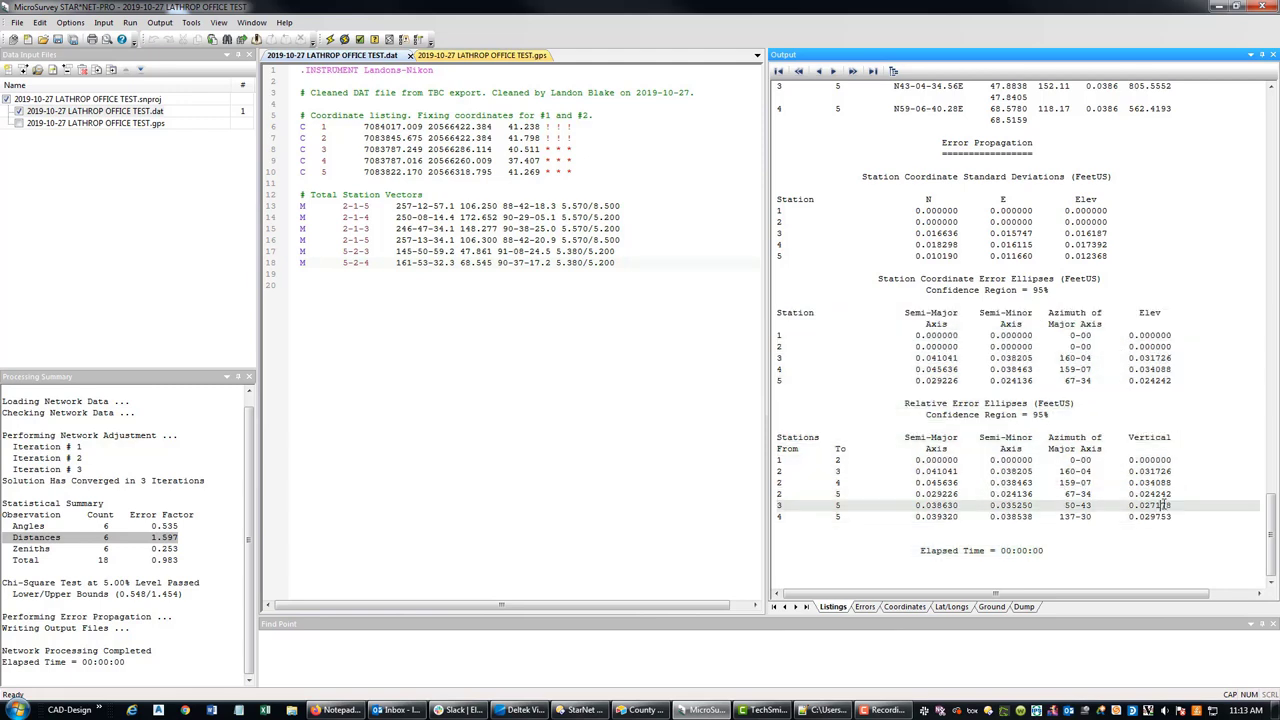
left_click_drag(1198, 517, 776, 312)
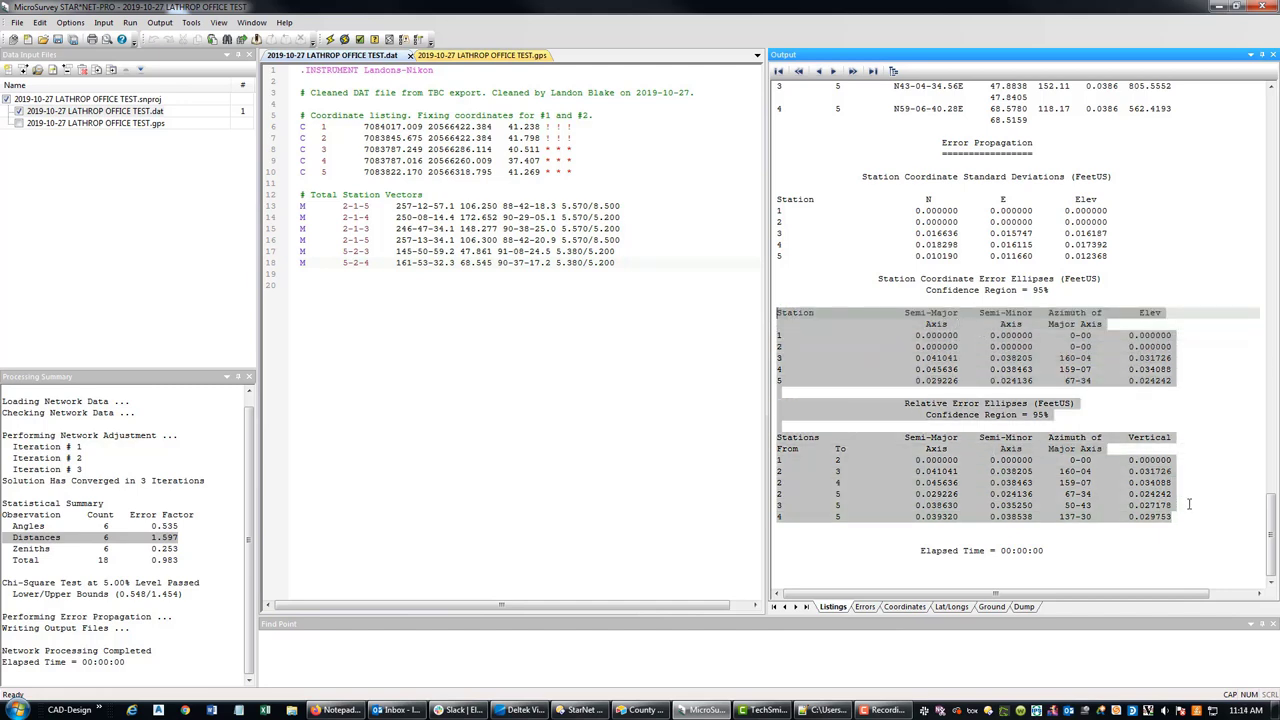
left_click_drag(1189, 510, 781, 176)
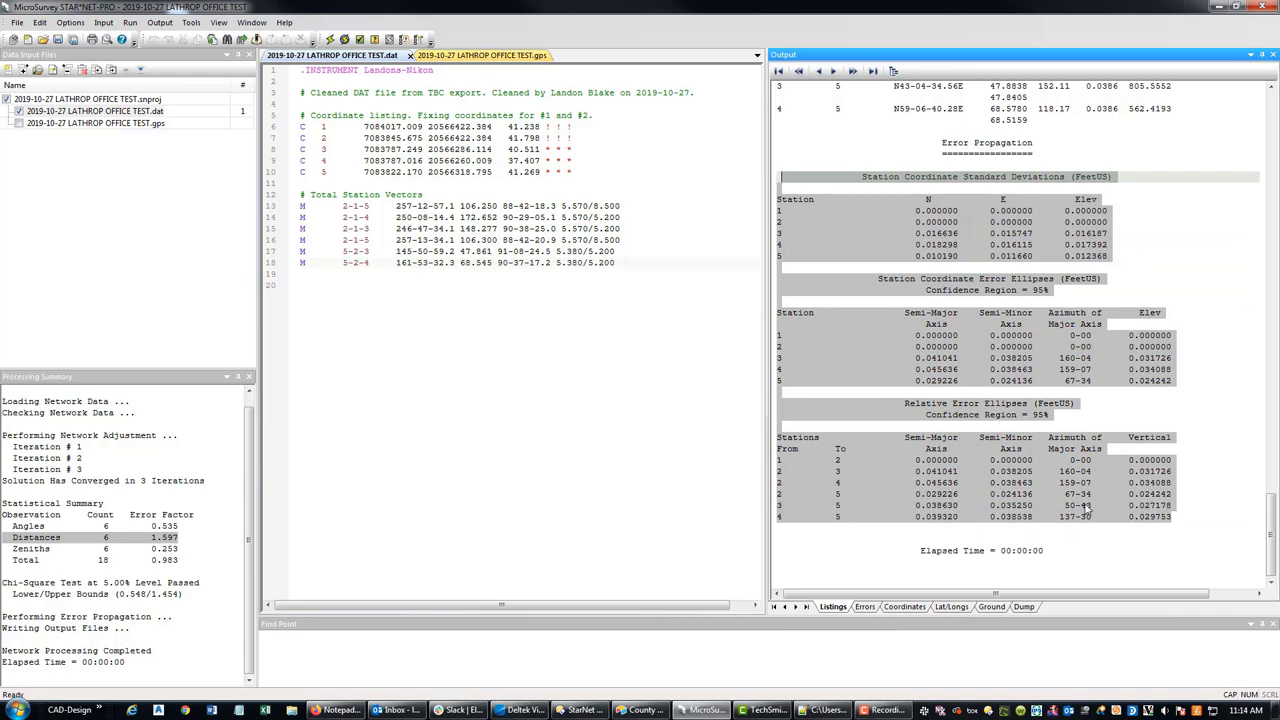
left_click(1078, 549)
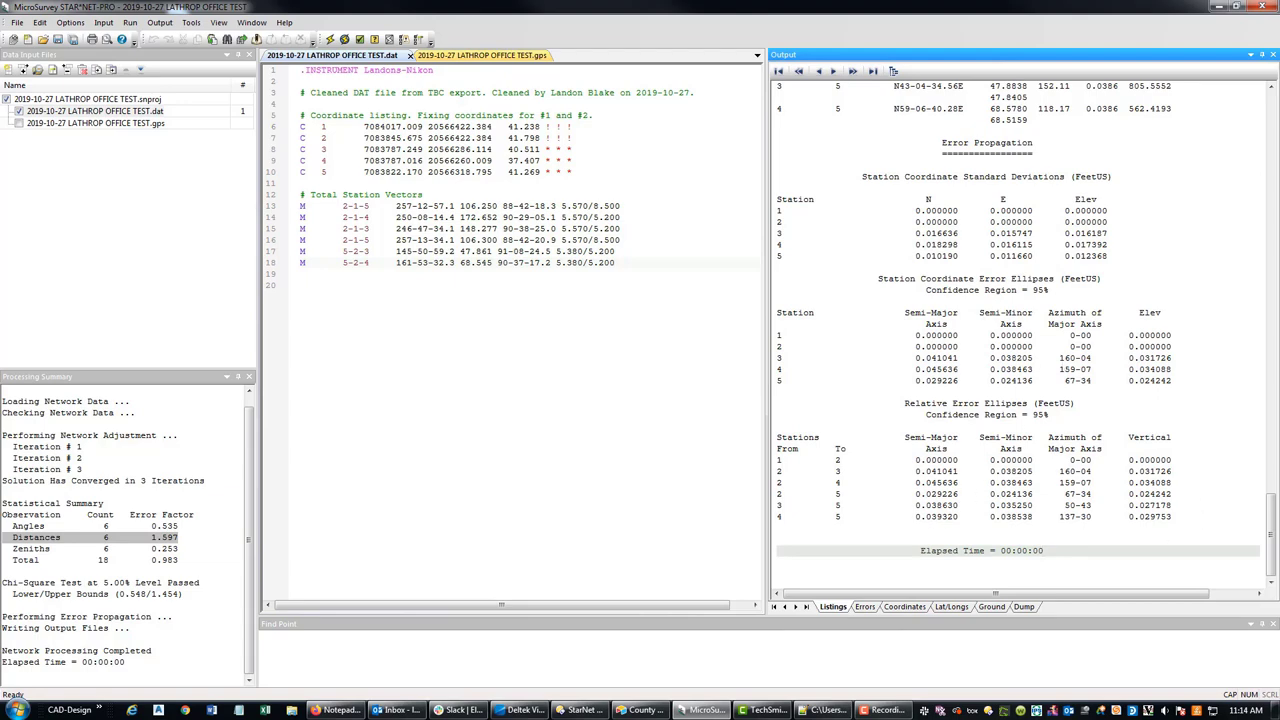
Switch to Notepad++ and view the adjusted observations in 2019-10-27 NETWORK ADJUSTMENT RESULTS NO GPS.txt, then return to STAR*NET
key("alt+Tab")
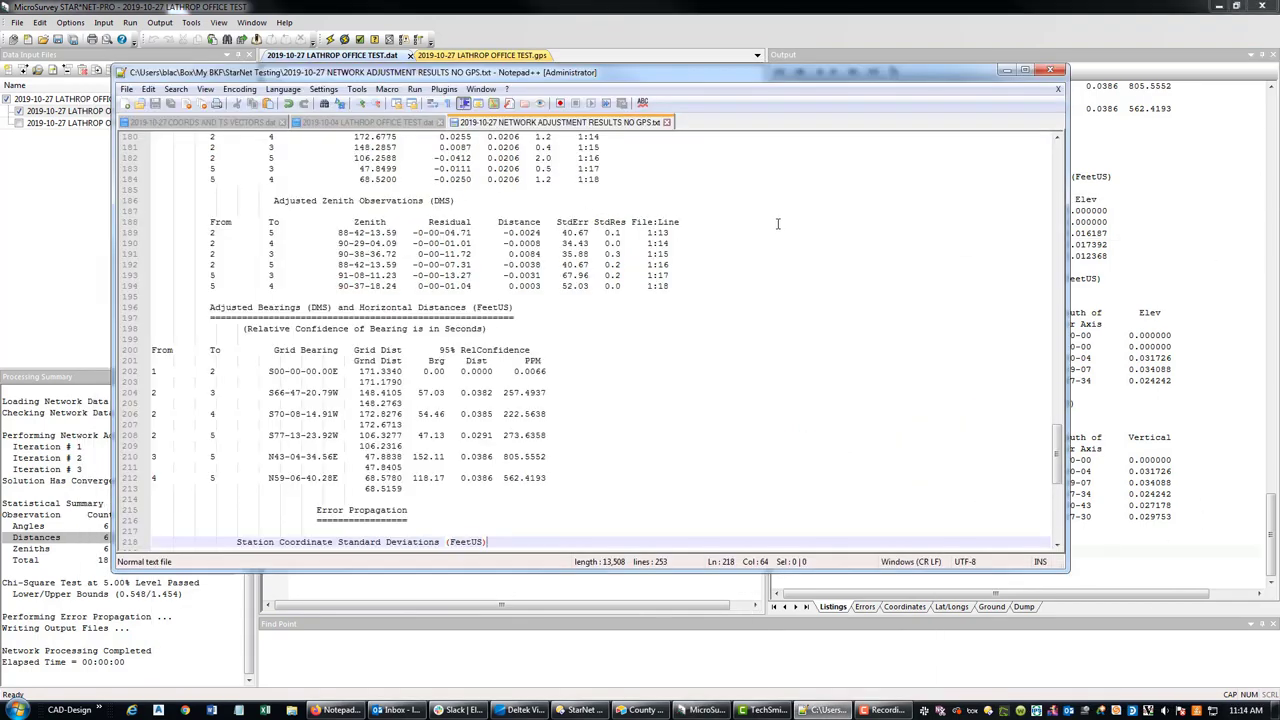
scroll(574, 234, "up", 12)
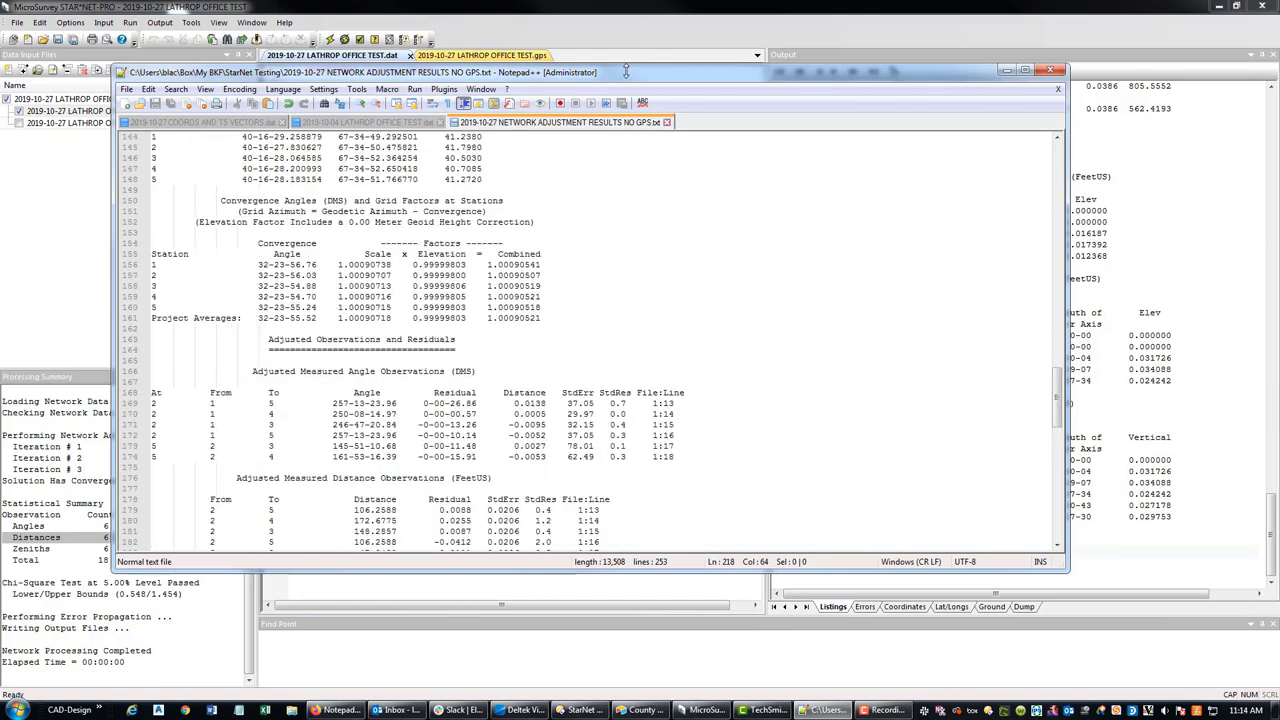
key("super+Up")
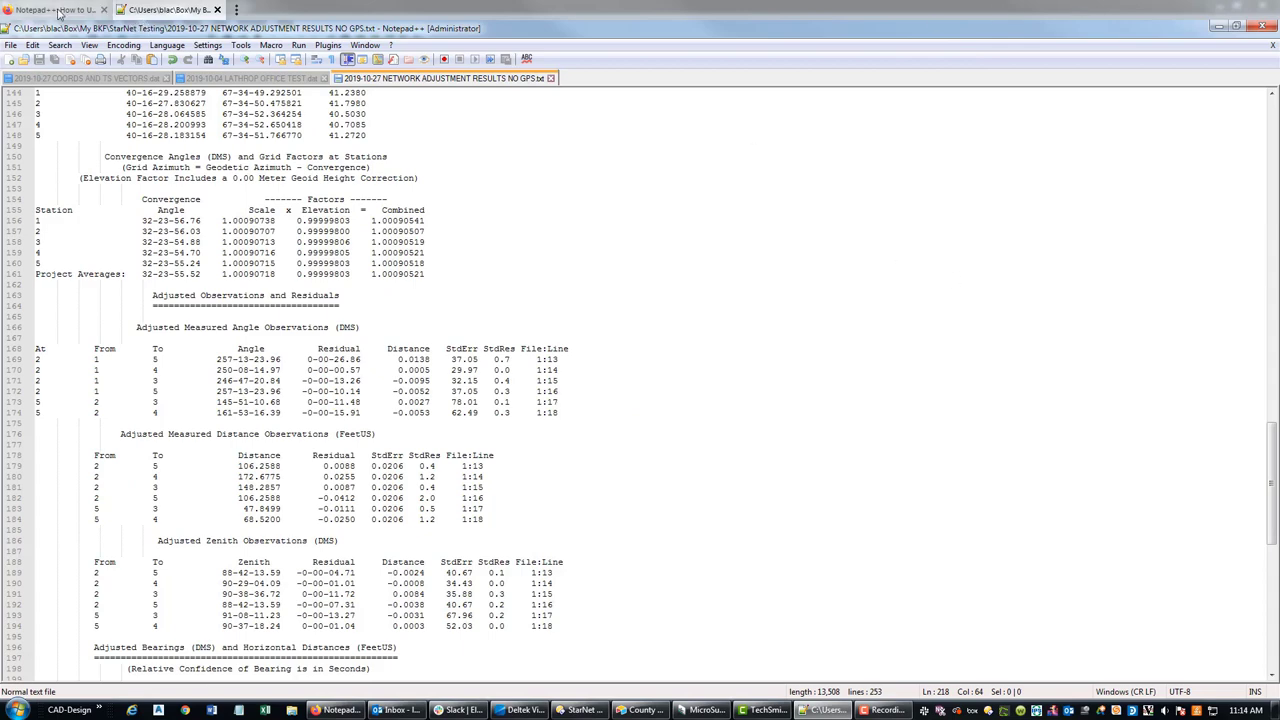
key("super+Down")
key("super+Down")
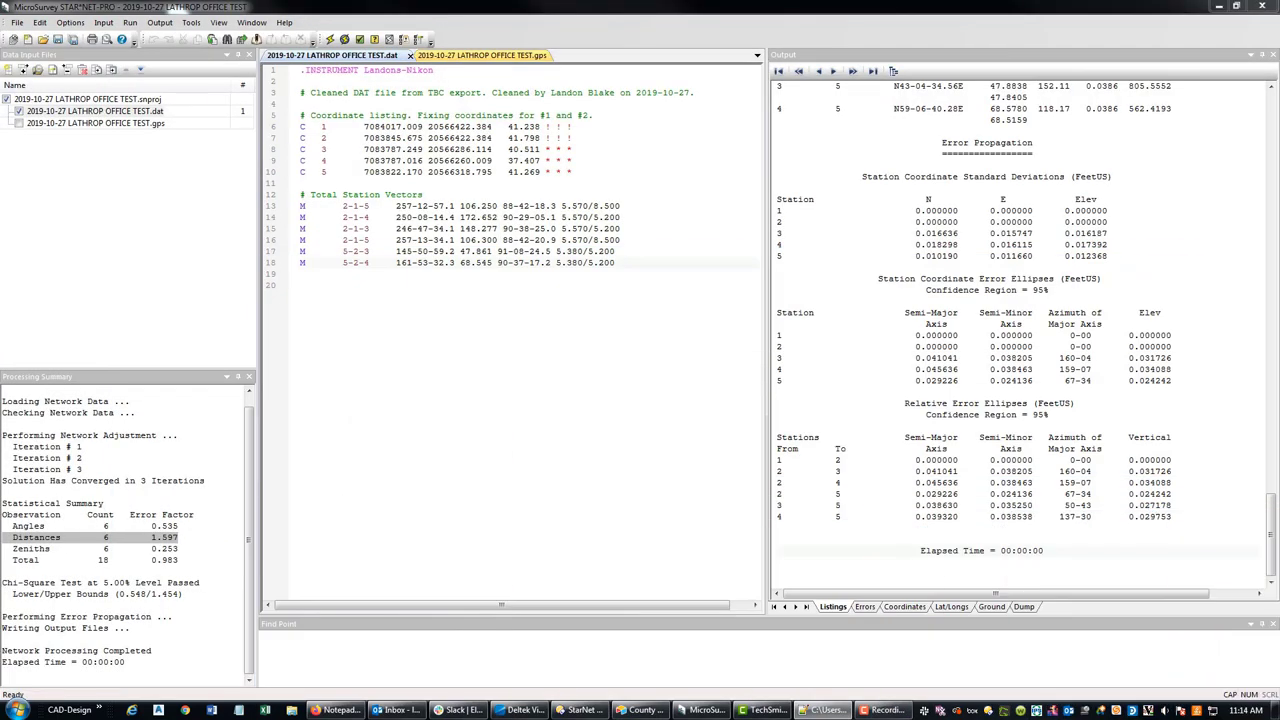
right_click(842, 211)
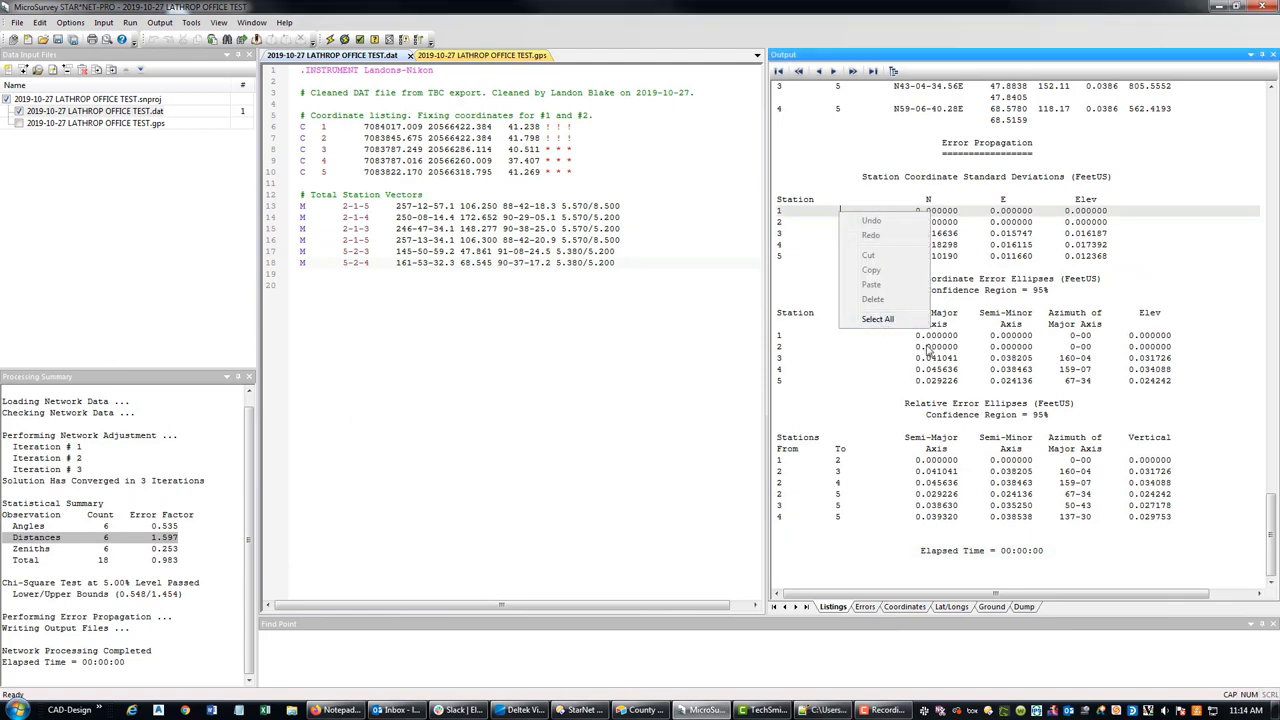
left_click(935, 383)
left_click(905, 371)
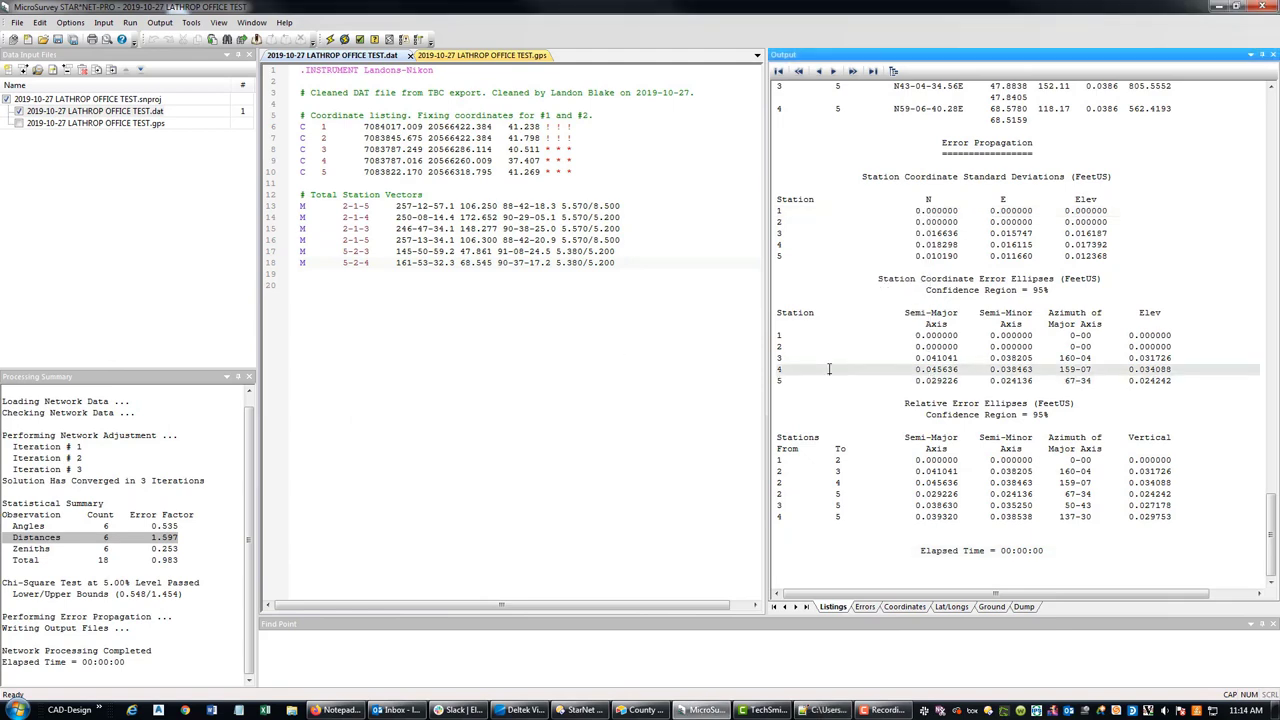
Include 2019-10-27 LATHROP OFFICE TEST.gps in the project's input data and run the network adjustment
left_click(26, 125)
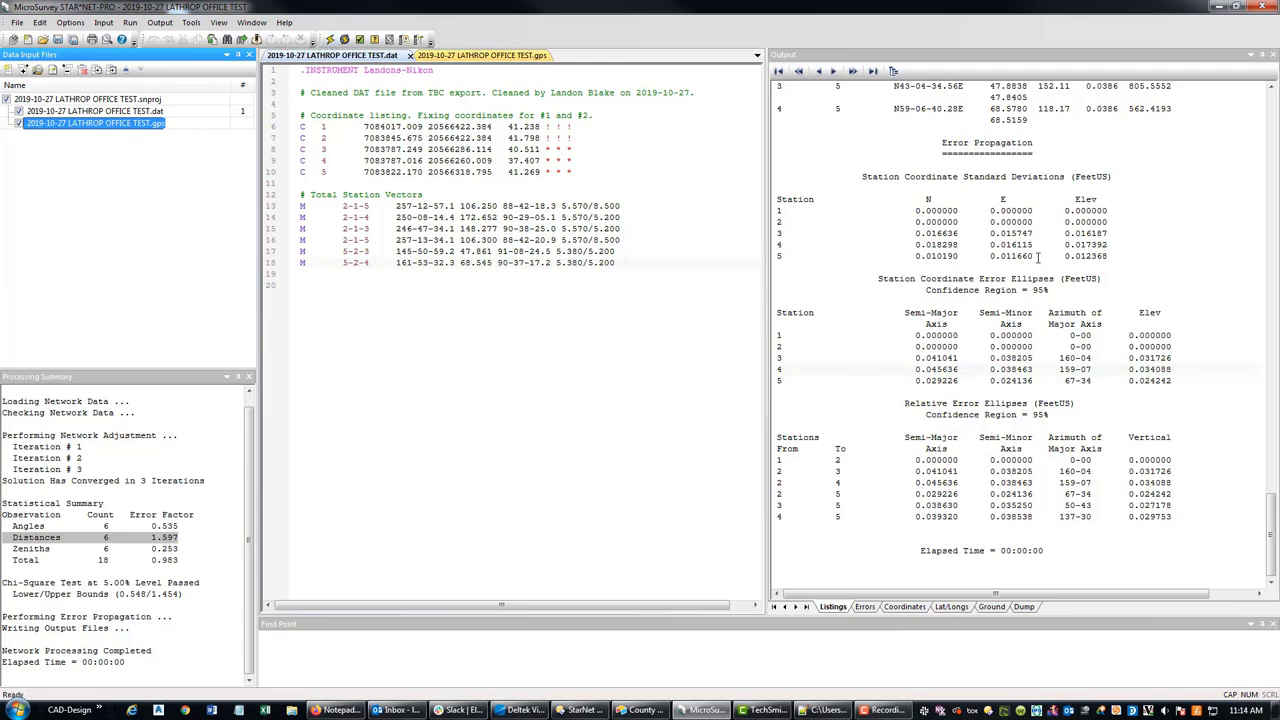
left_click(331, 41)
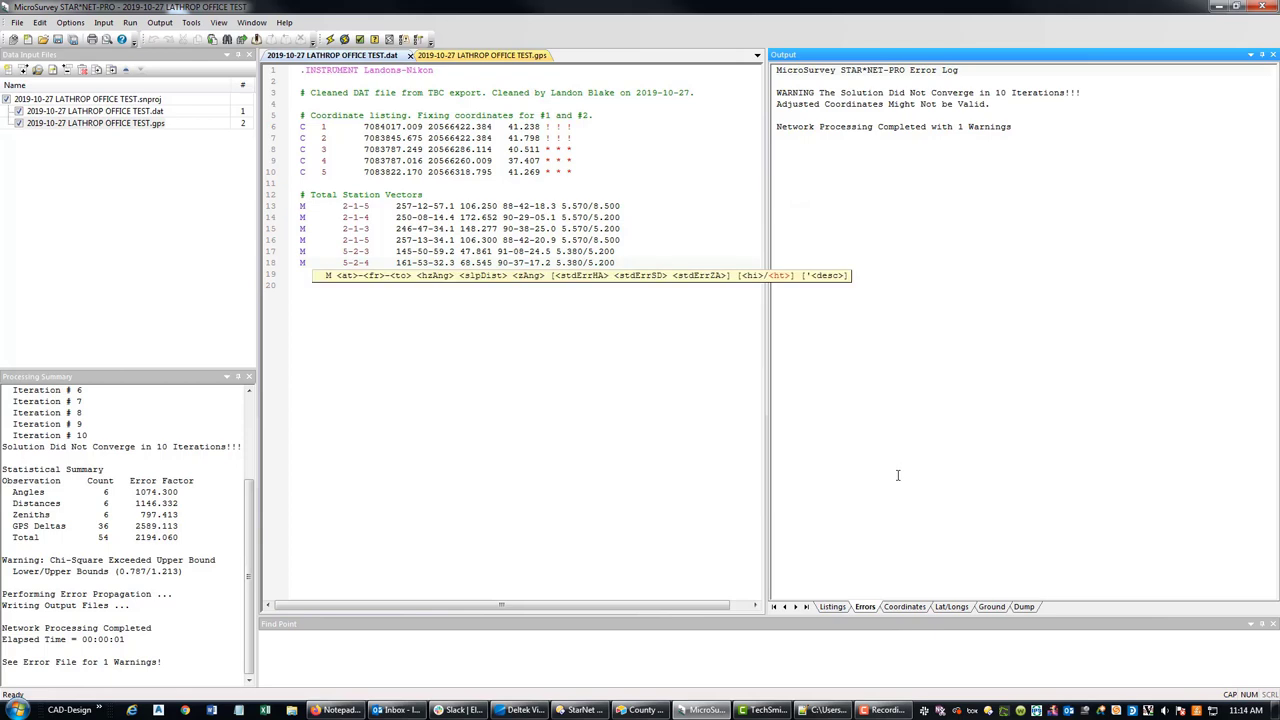
Read the warning in the error log and the chi-square and error factor results in the processing summary
left_click(937, 419)
left_click(1031, 127)
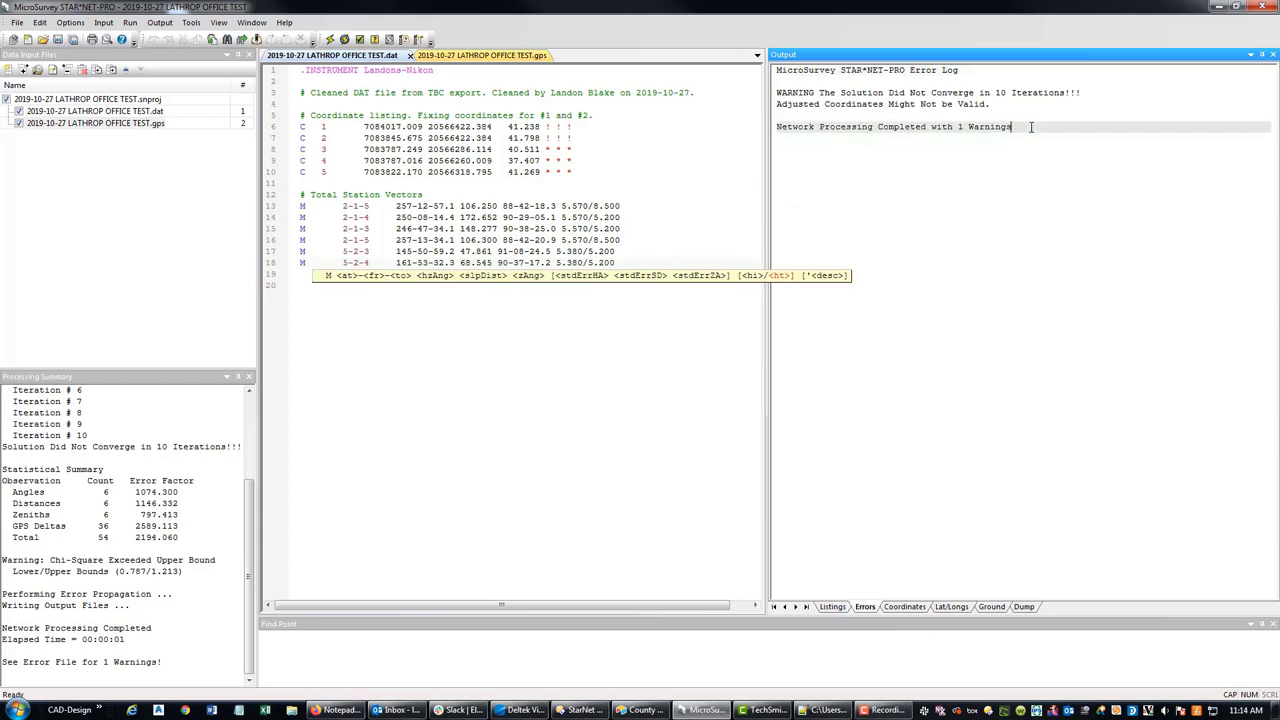
left_click_drag(1086, 93, 778, 93)
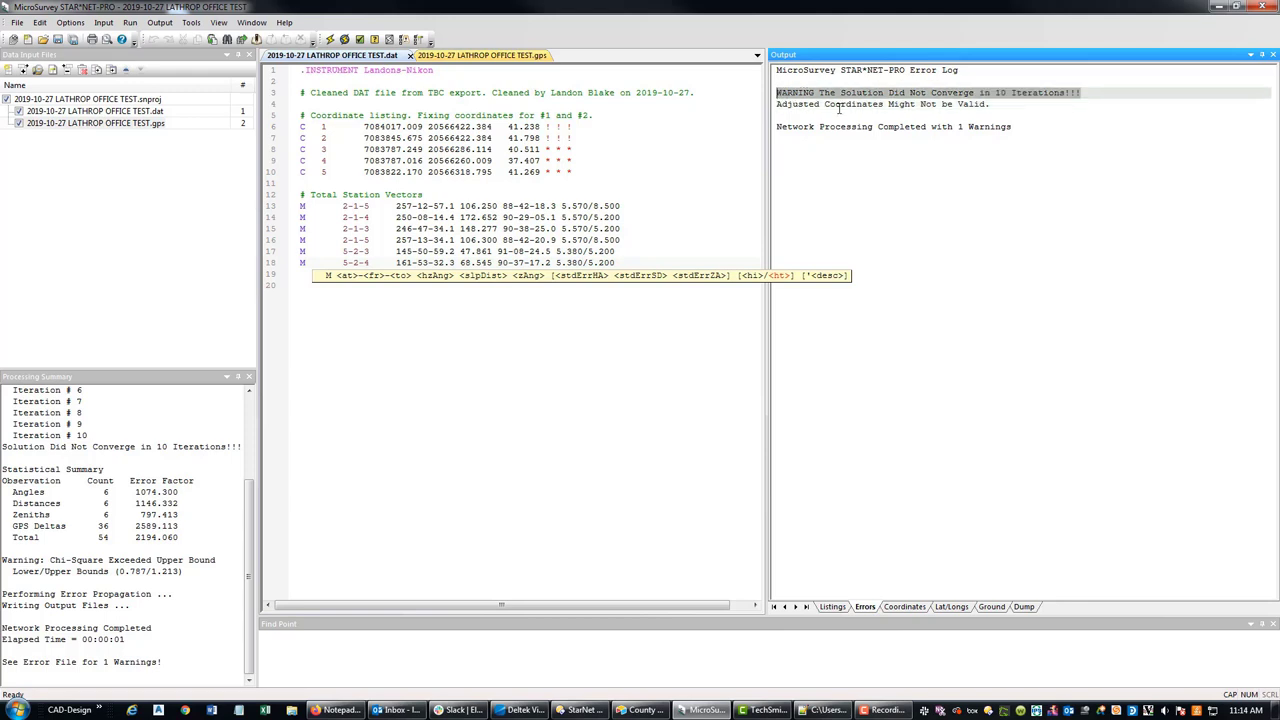
left_click(880, 133)
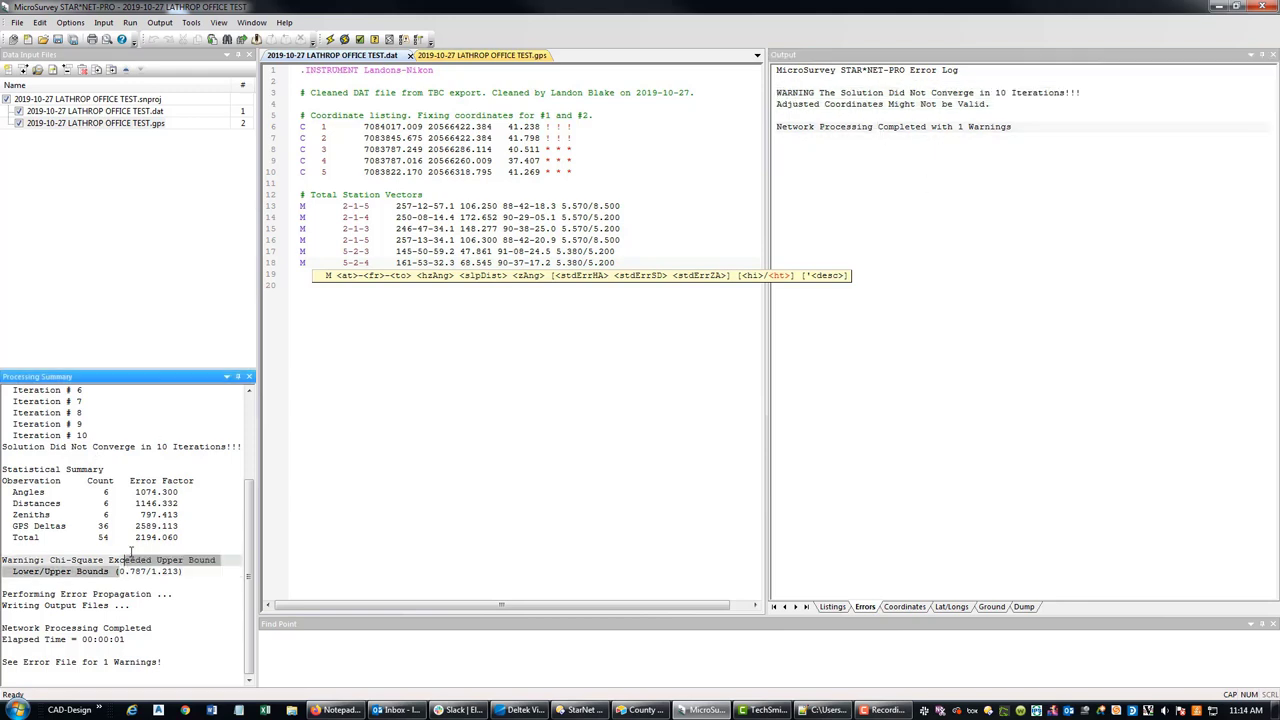
left_click_drag(29, 546, 115, 571)
left_click_drag(248, 556, 250, 425)
scroll(250, 425, "down", 4)
View the project's .gps data file and return to the .dat file
left_click(485, 57)
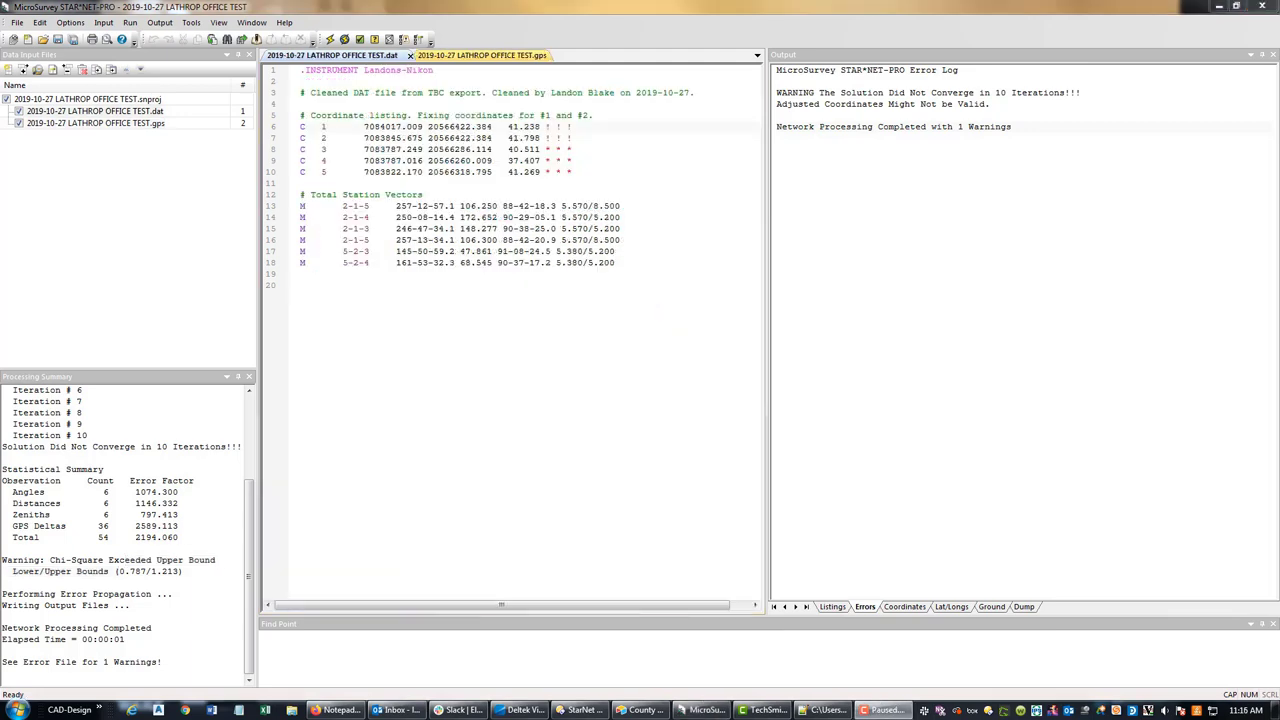
left_click_drag(487, 228, 484, 217)
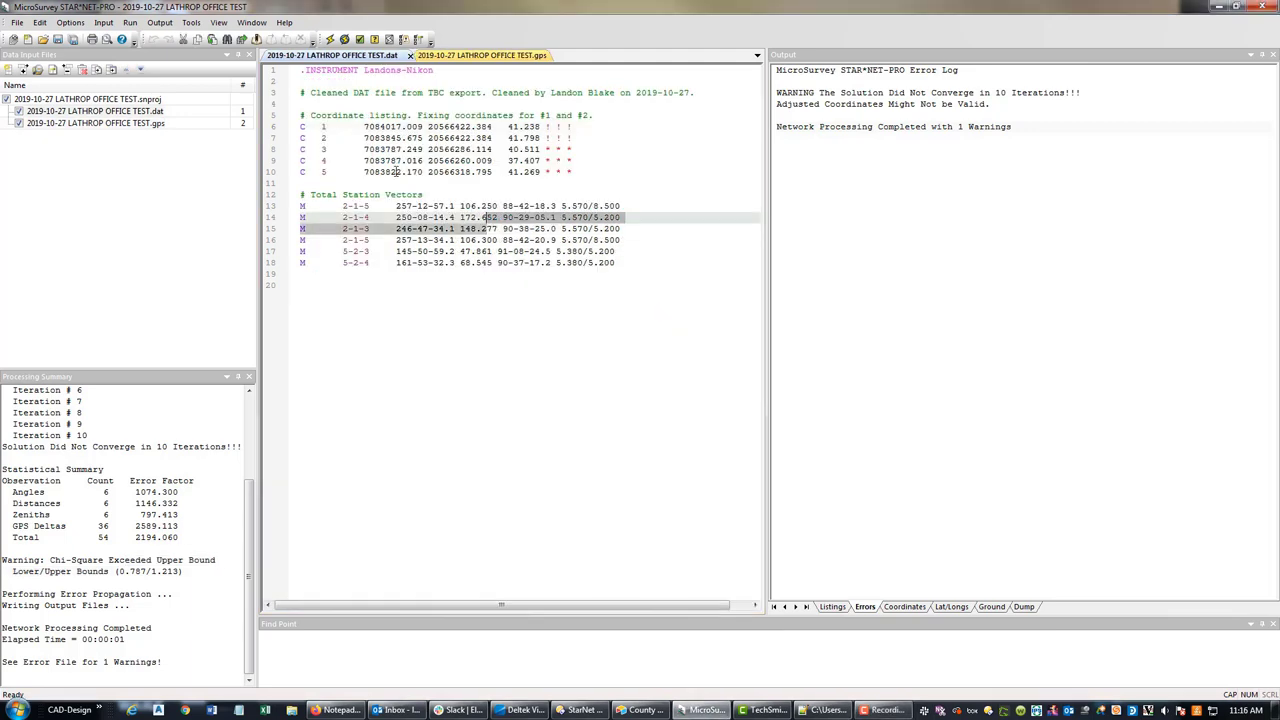
left_click(477, 57)
left_click(348, 56)
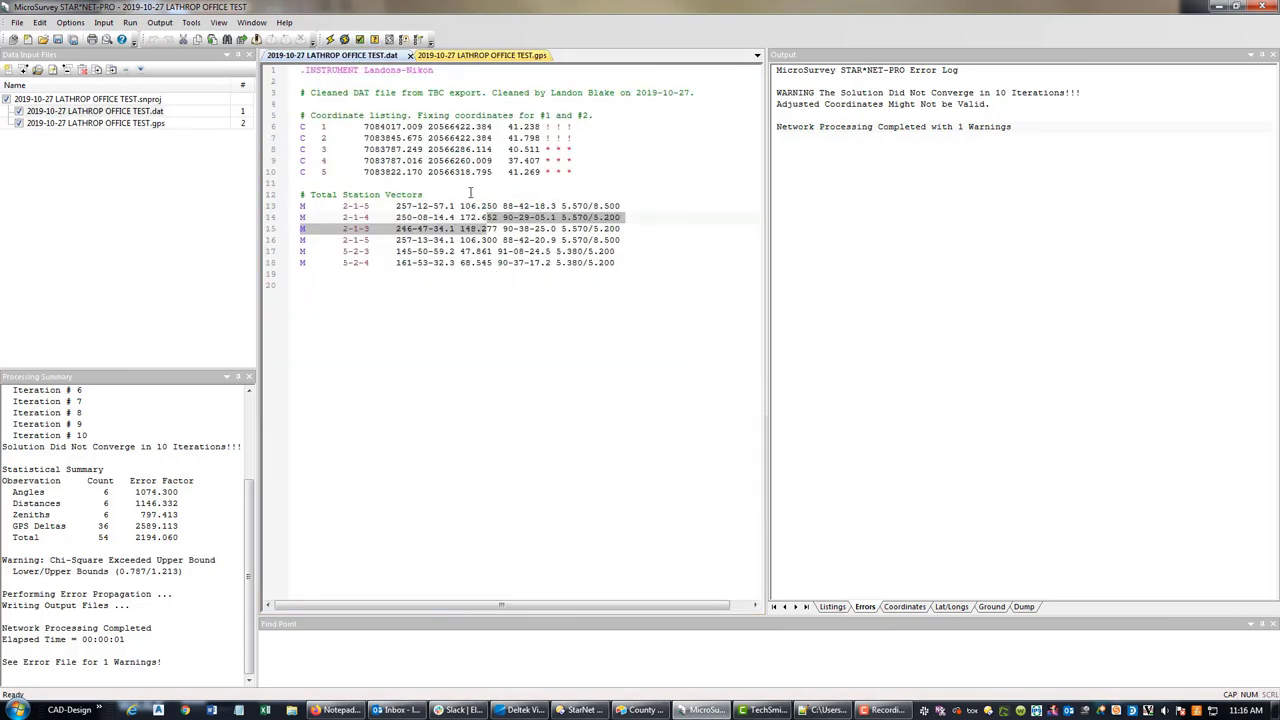
Examine the northings, eastings and elevations of stations 1 to 5 in the .dat file's coordinate listing
left_click(430, 138)
left_click_drag(366, 126, 424, 171)
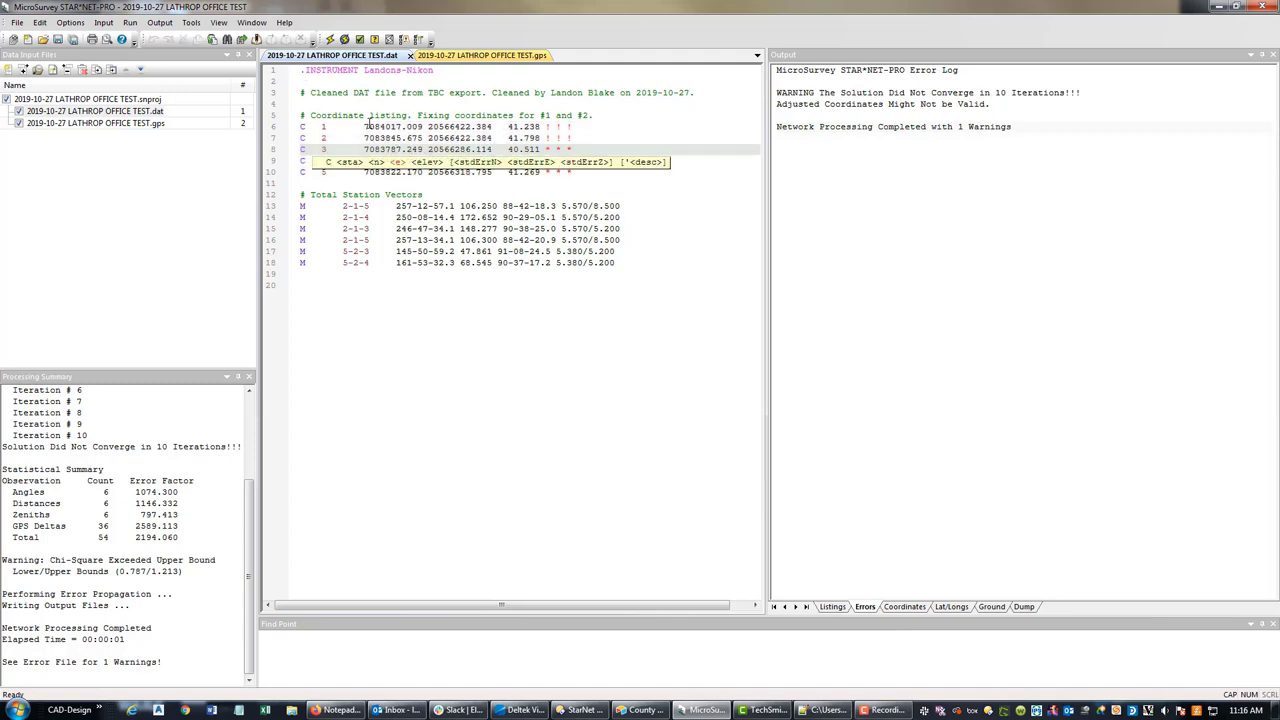
left_click(370, 127)
left_click_drag(300, 127, 497, 172)
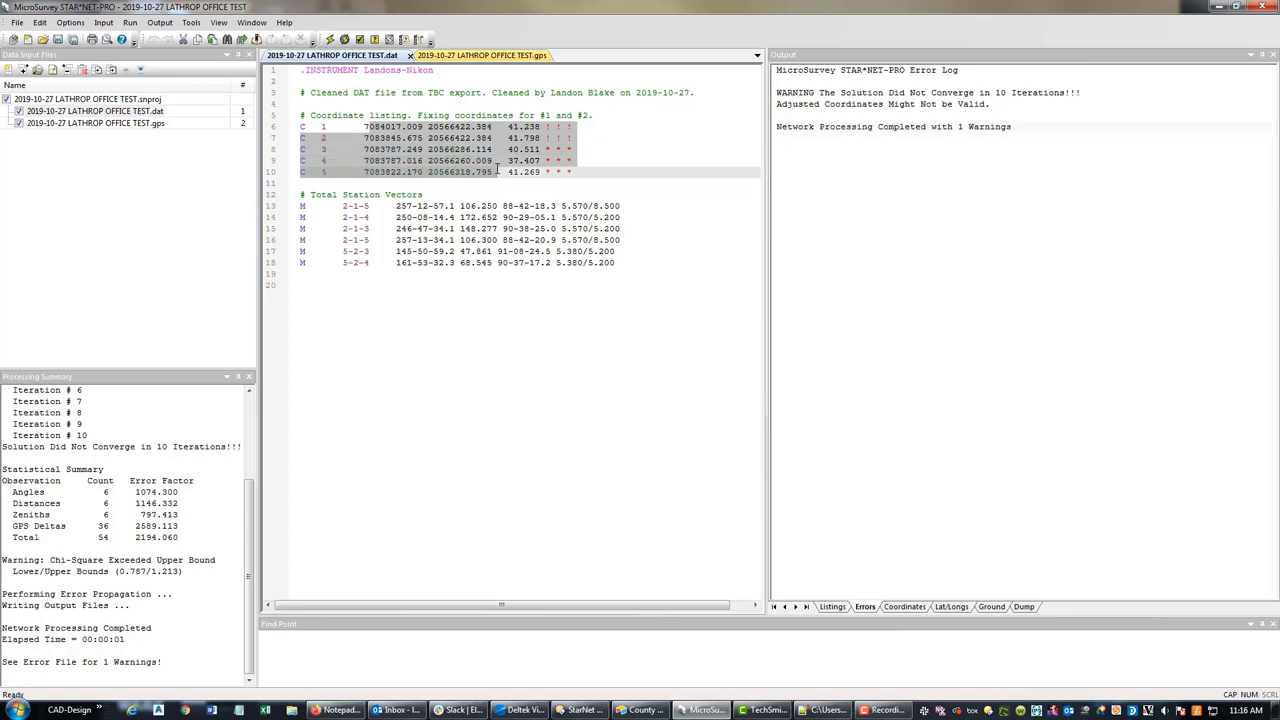
left_click(431, 133)
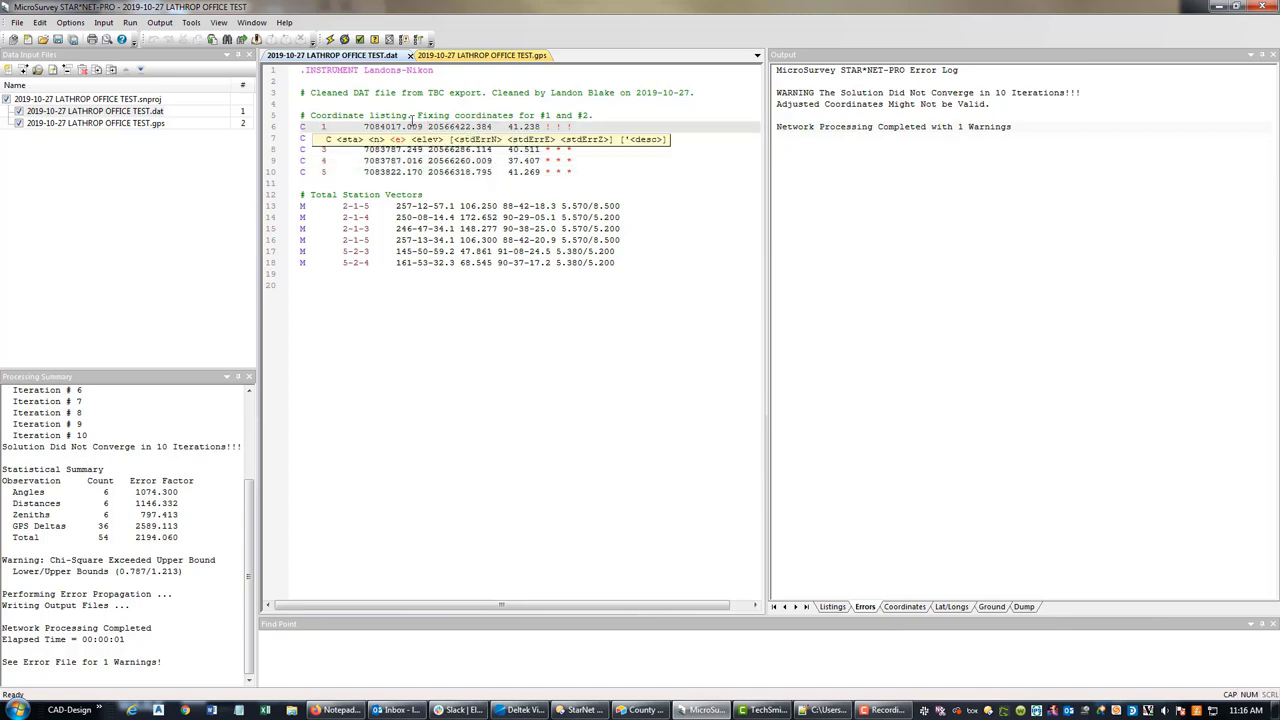
left_click(423, 182)
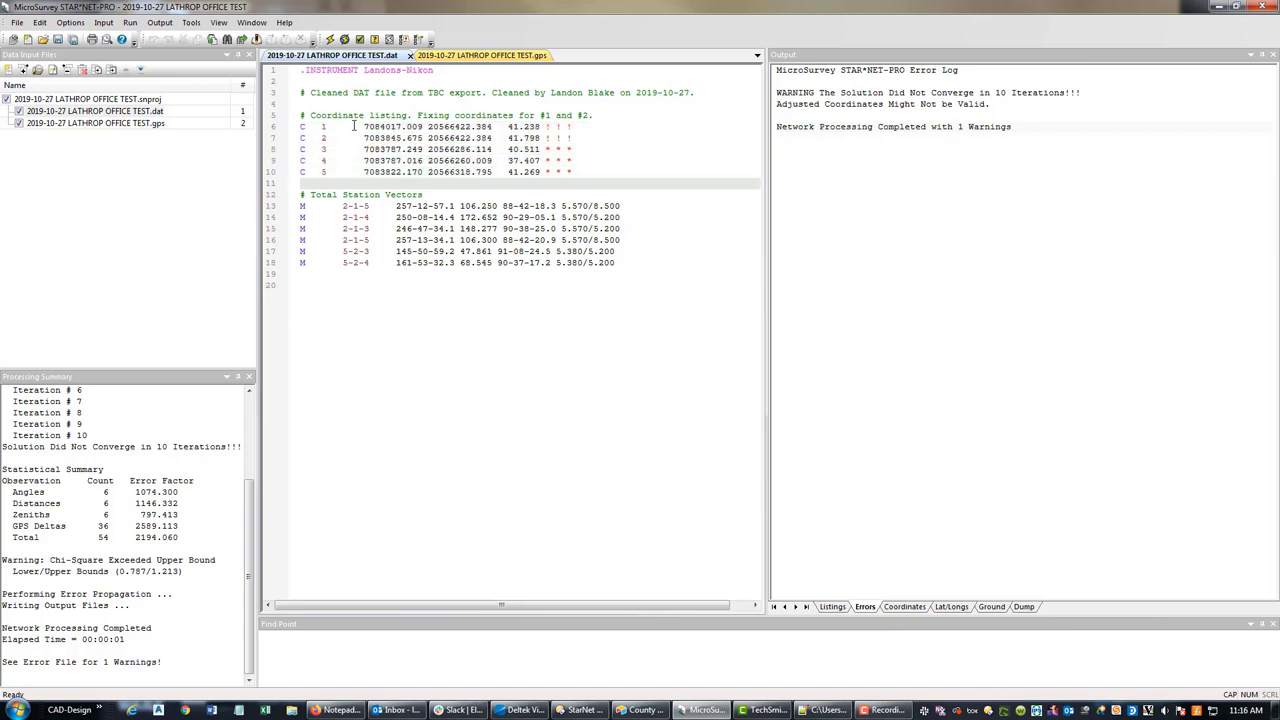
left_click_drag(300, 127, 493, 172)
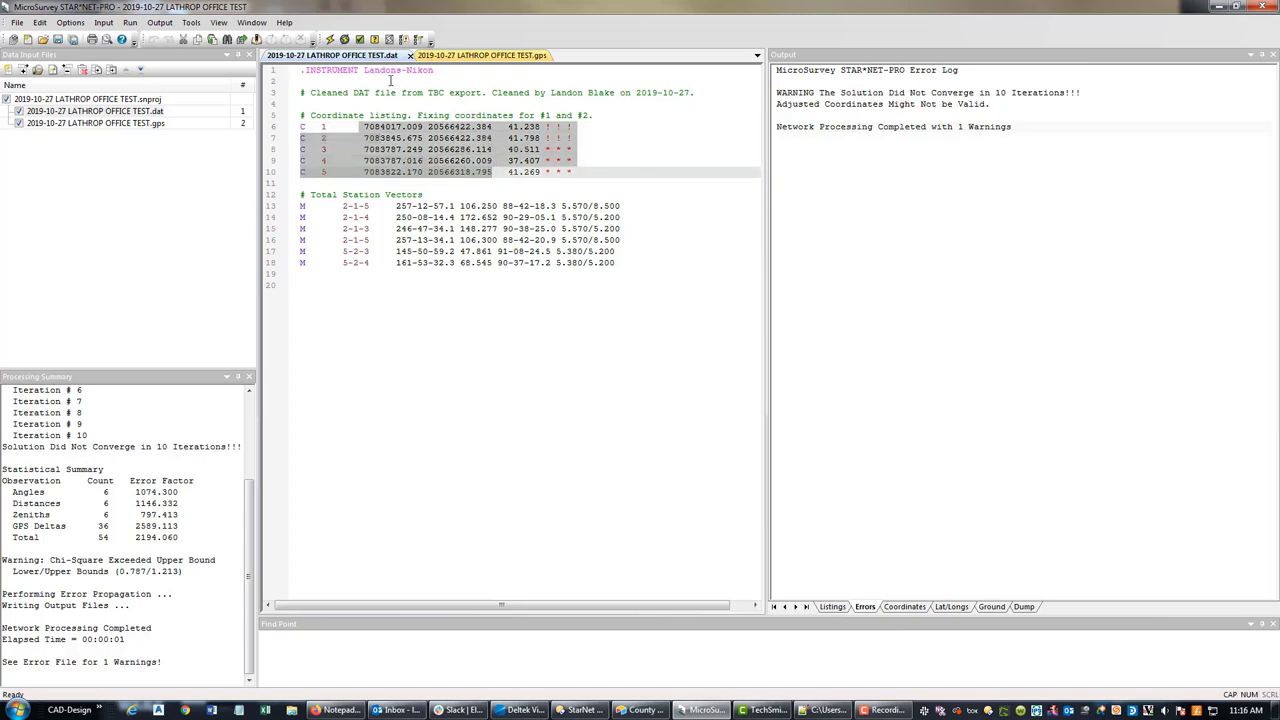
left_click(441, 158)
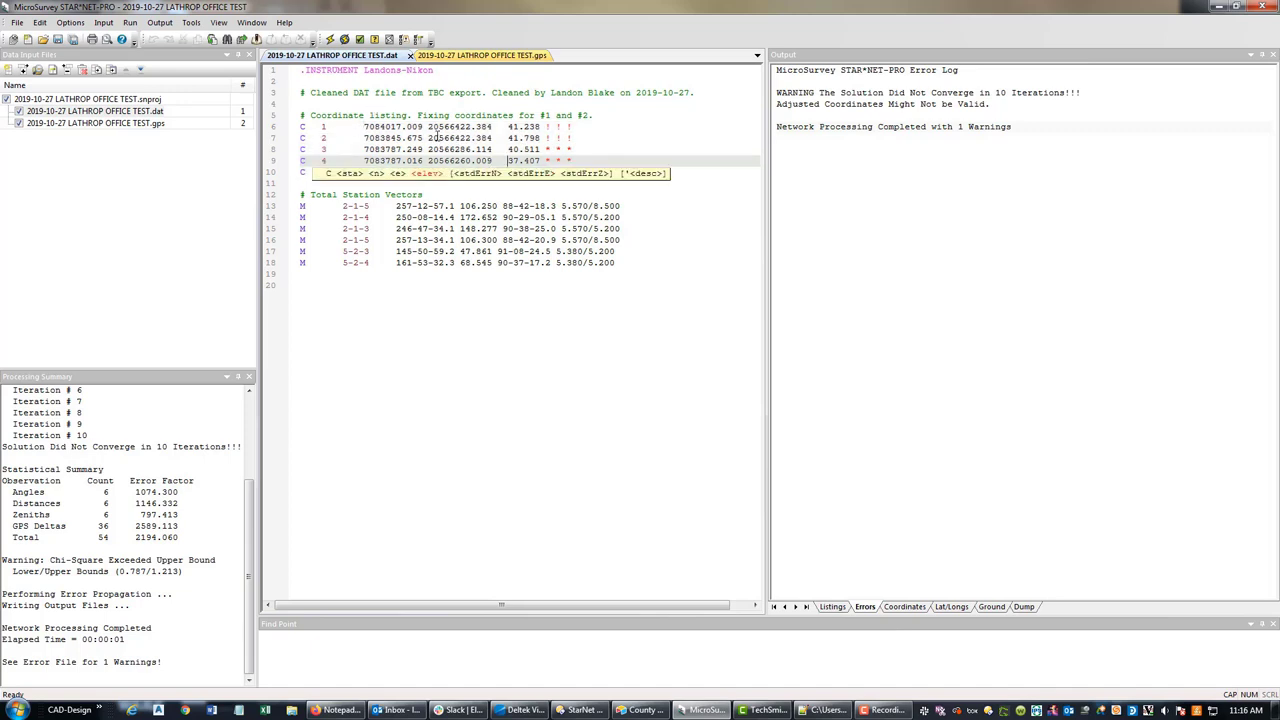
Replace the .dat coordinate block with five station records from the text editor (station 1: 2118048.457, 6332105.013, 15.611), fixing stations 1 and 2
key("alt+Tab")
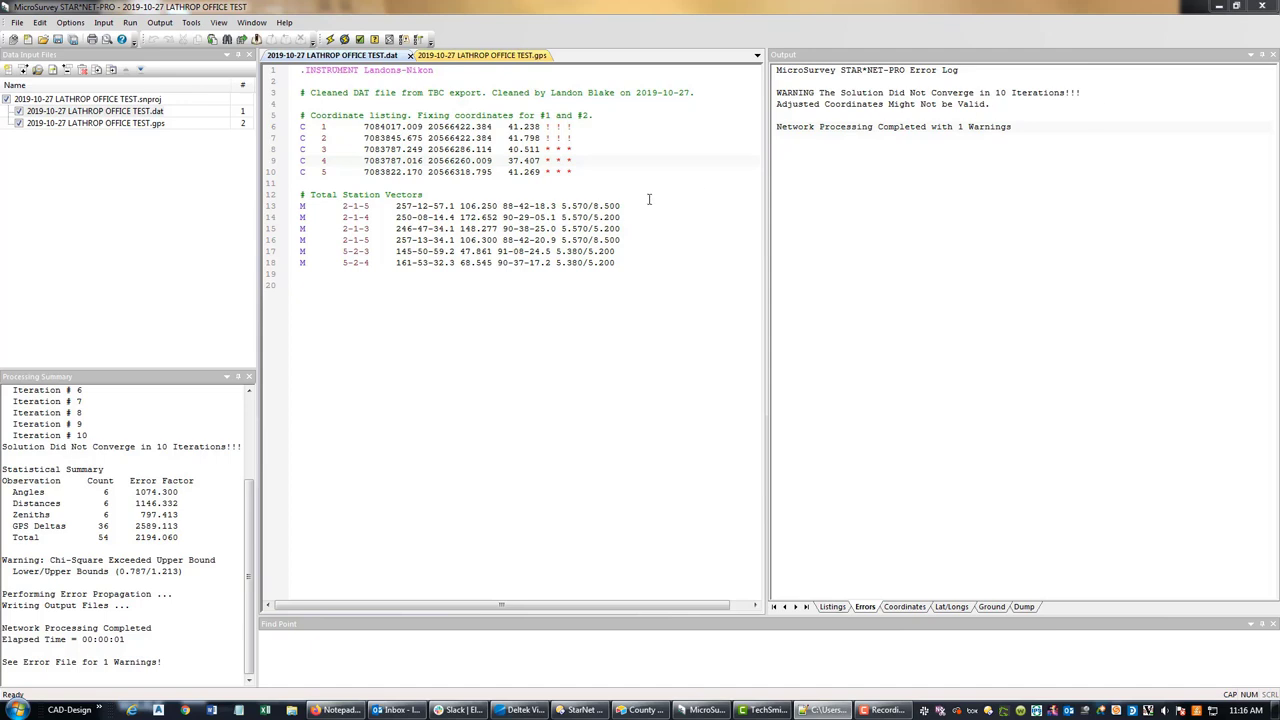
key("alt+Tab")
key("shift+Up")
key("shift+Up")
key("shift+Up")
key("shift+Up")
key("shift+Up")
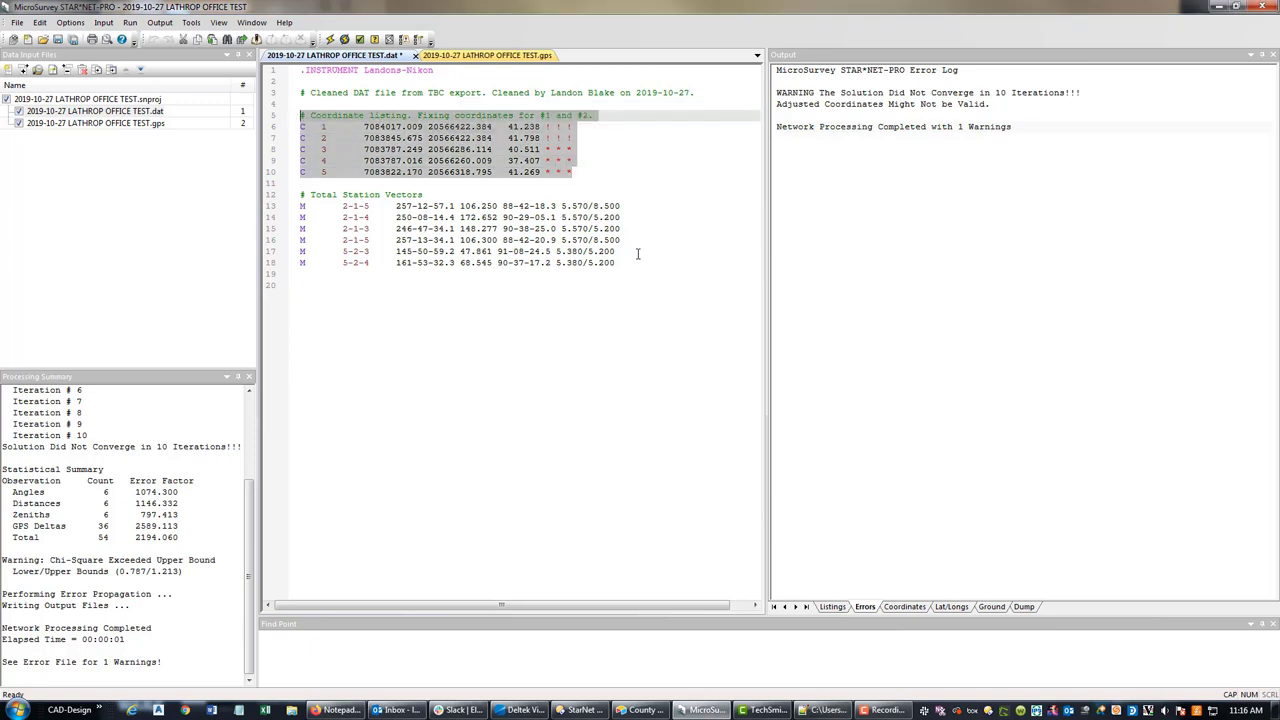
type("C 1 2118048.457 6332105.013 15.611 ! ! ! C 2 2118219.778 6332101.926 15.792 ! ! ! C 3 2118282.498 6332235.789 16.266 * * * C 4 2118283.205 6332261.741 16.823 * * * C 5 2118247.045 6332203.749 16.628 * * *")
left_click(510, 336)
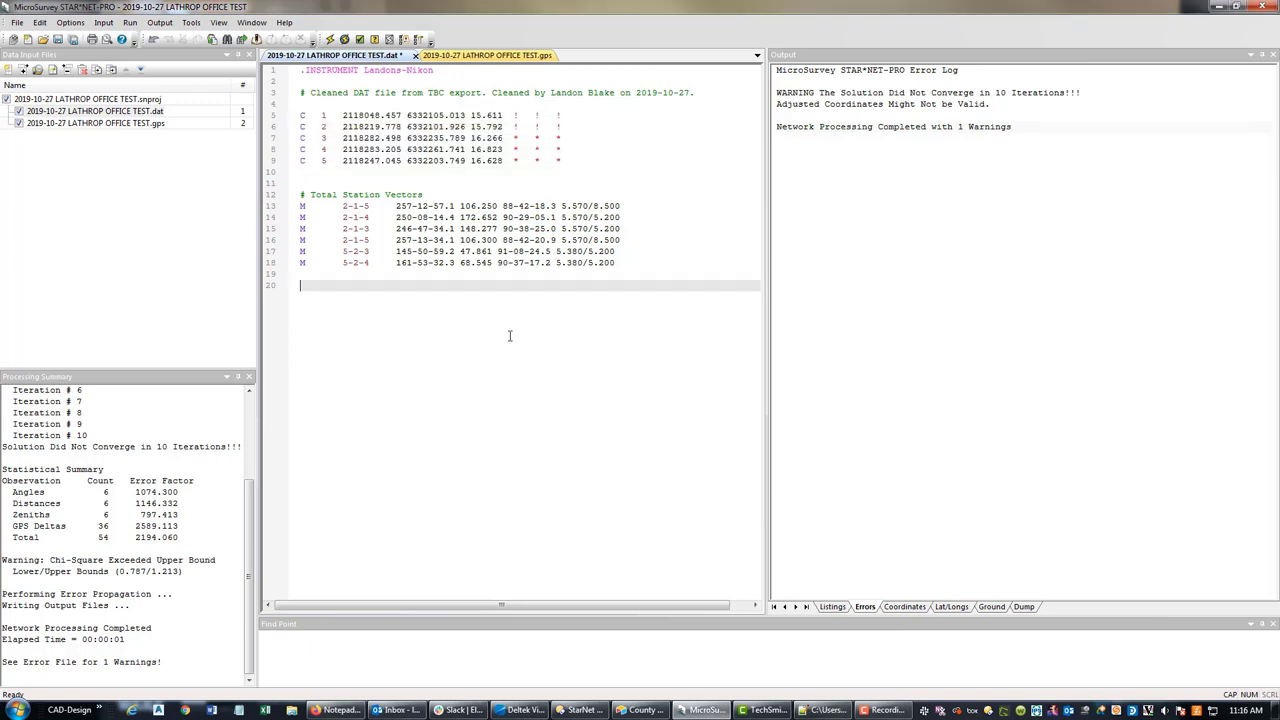
Delete the extra blank line above station 1's record and review the new coordinate records for stations 1 to 5
left_click(343, 104)
key("Delete")
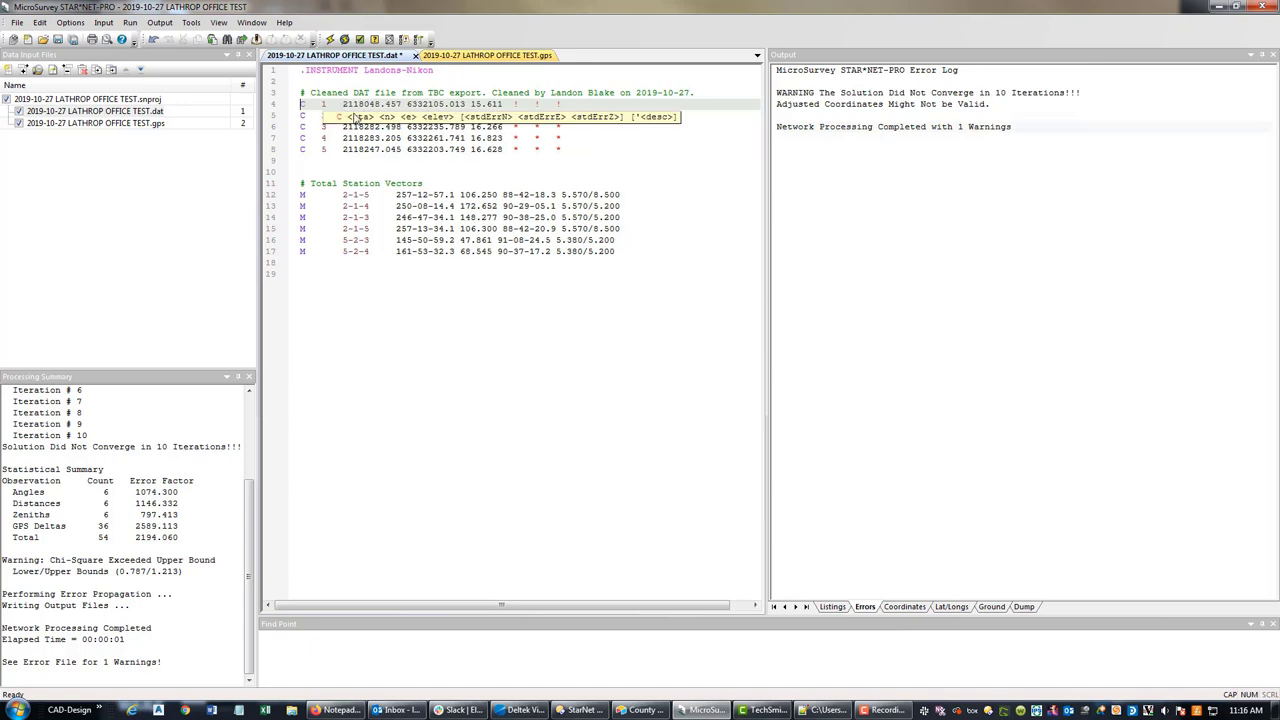
left_click(468, 161)
key("shift+Up")
key("shift+Up")
key("shift+Up")
key("shift+Up")
key("shift+Up")
key("shift+Home")
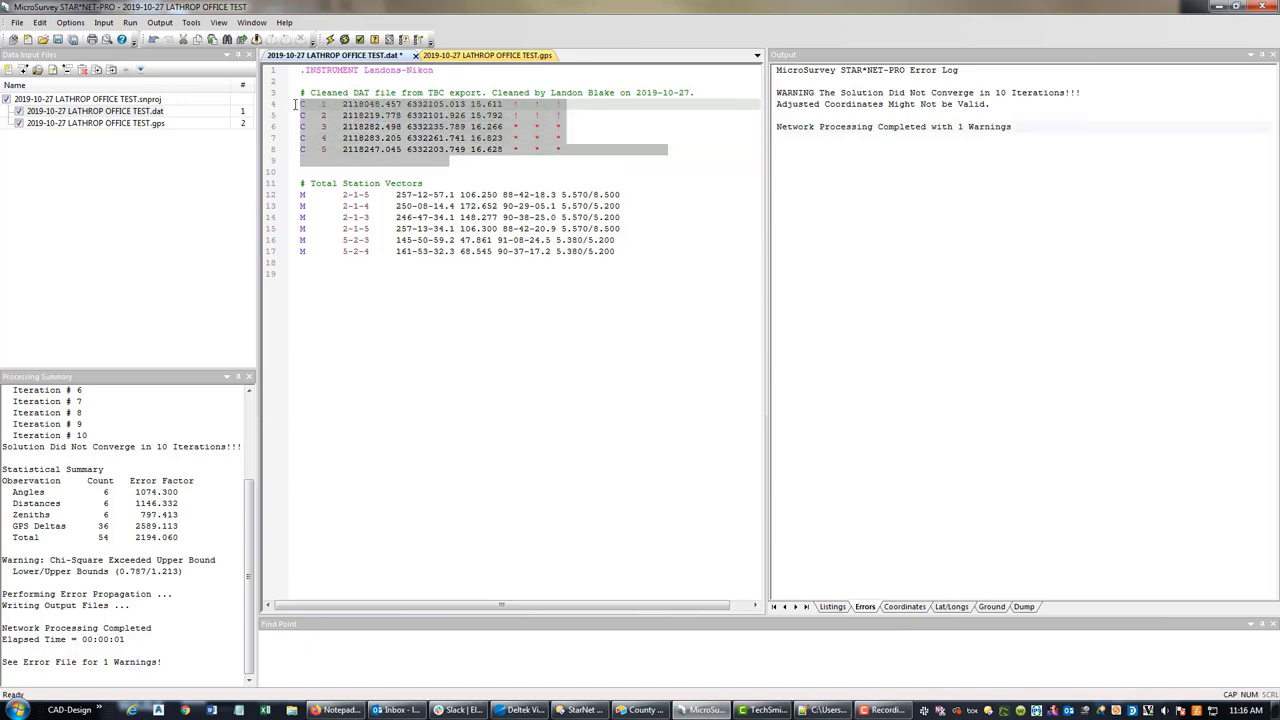
left_click(500, 441)
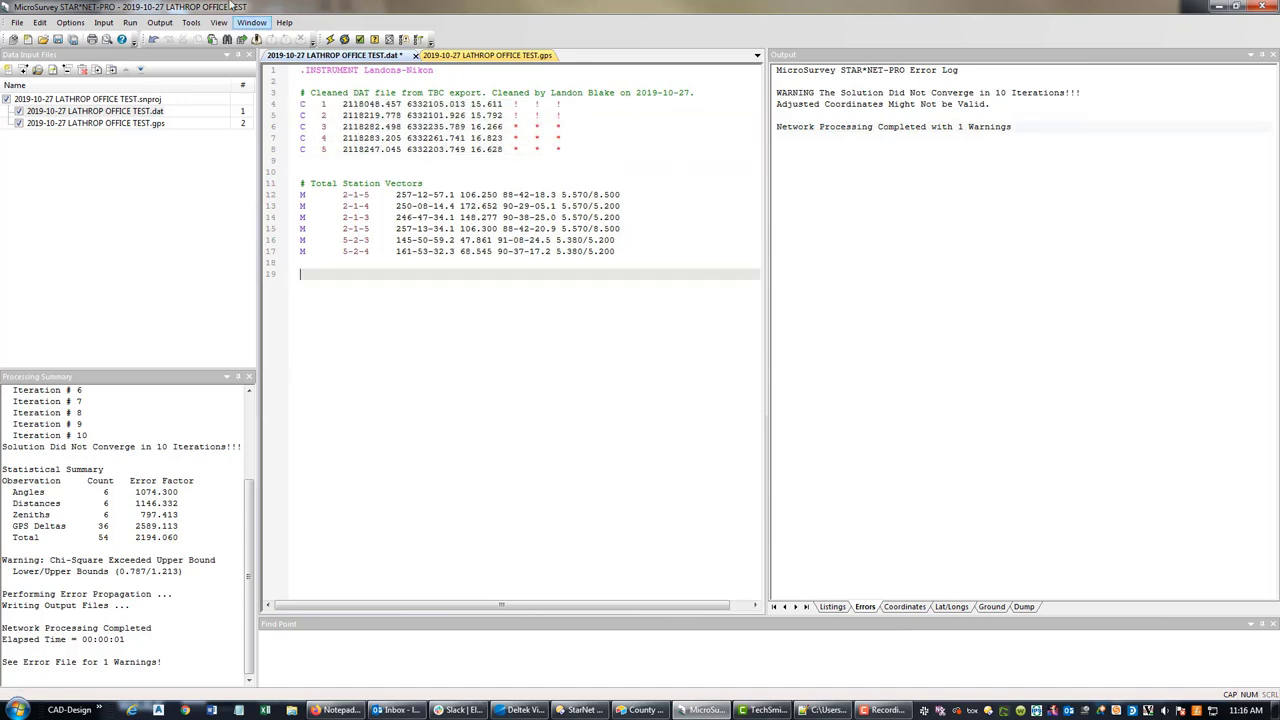
Exclude 2019-10-27 LATHROP OFFICE TEST.gps from the input data and run the adjustment with only the .dat file
left_click(22, 124)
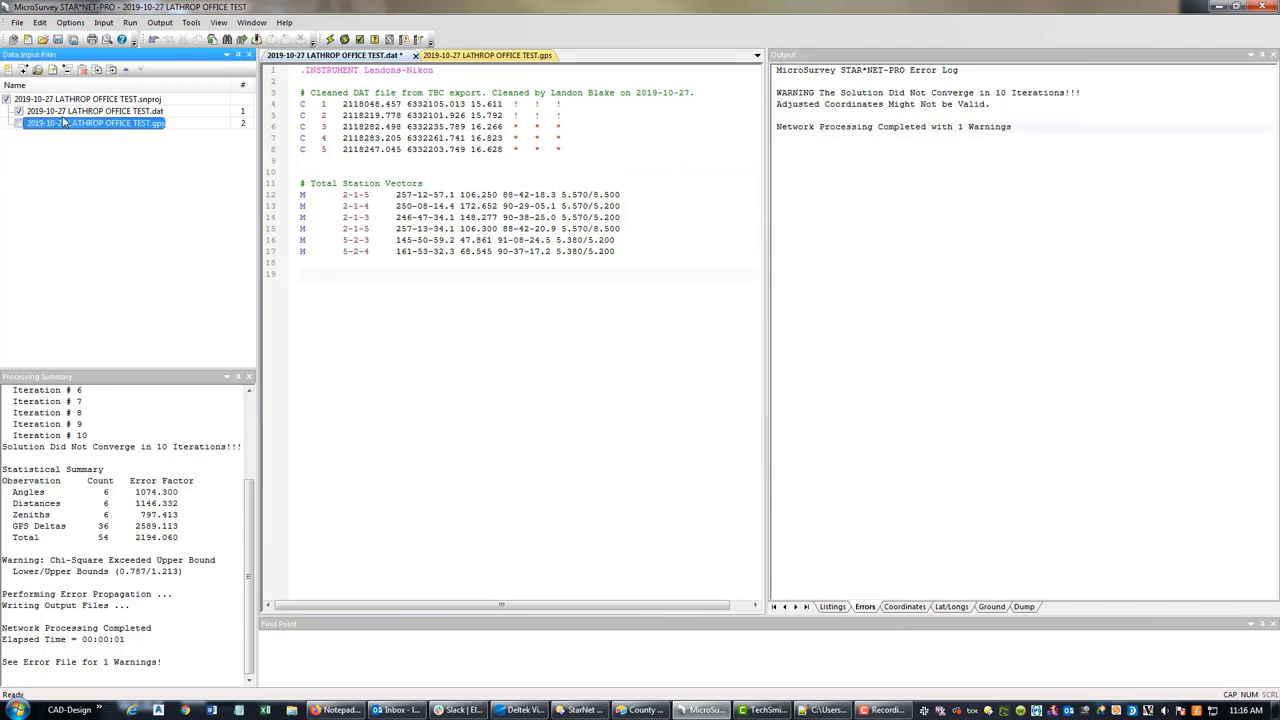
left_click(126, 112)
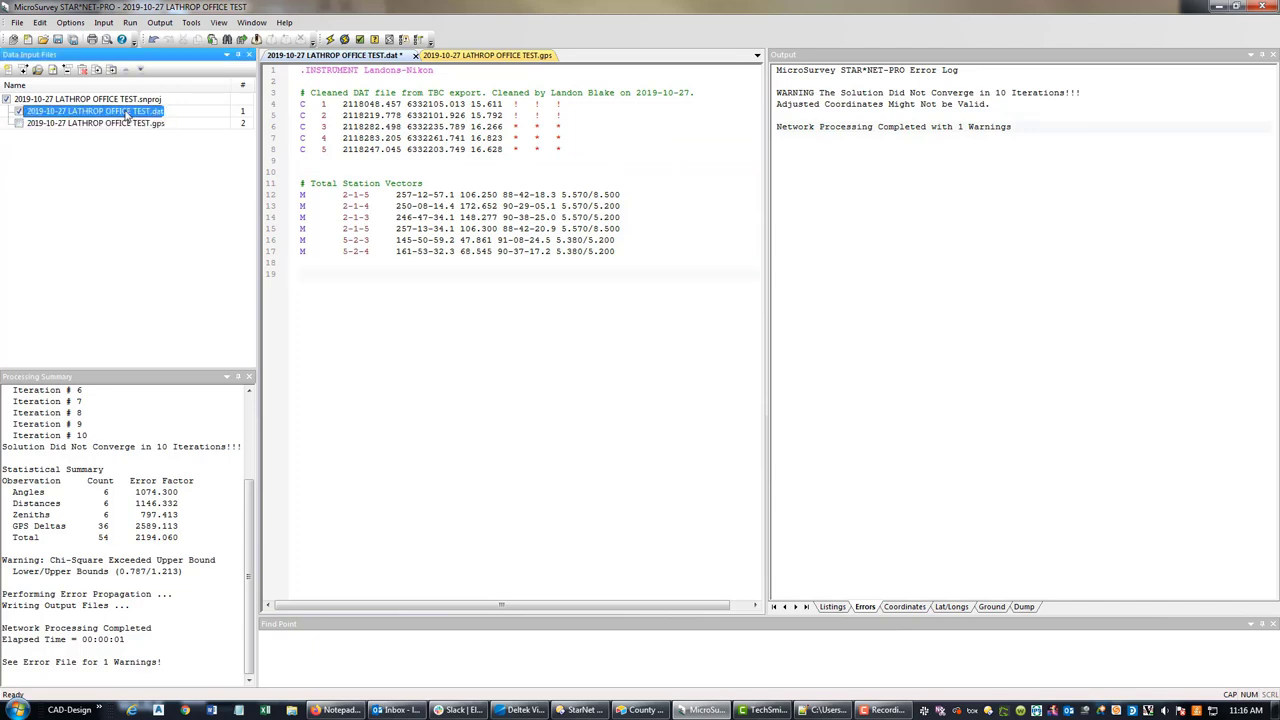
left_click(452, 155)
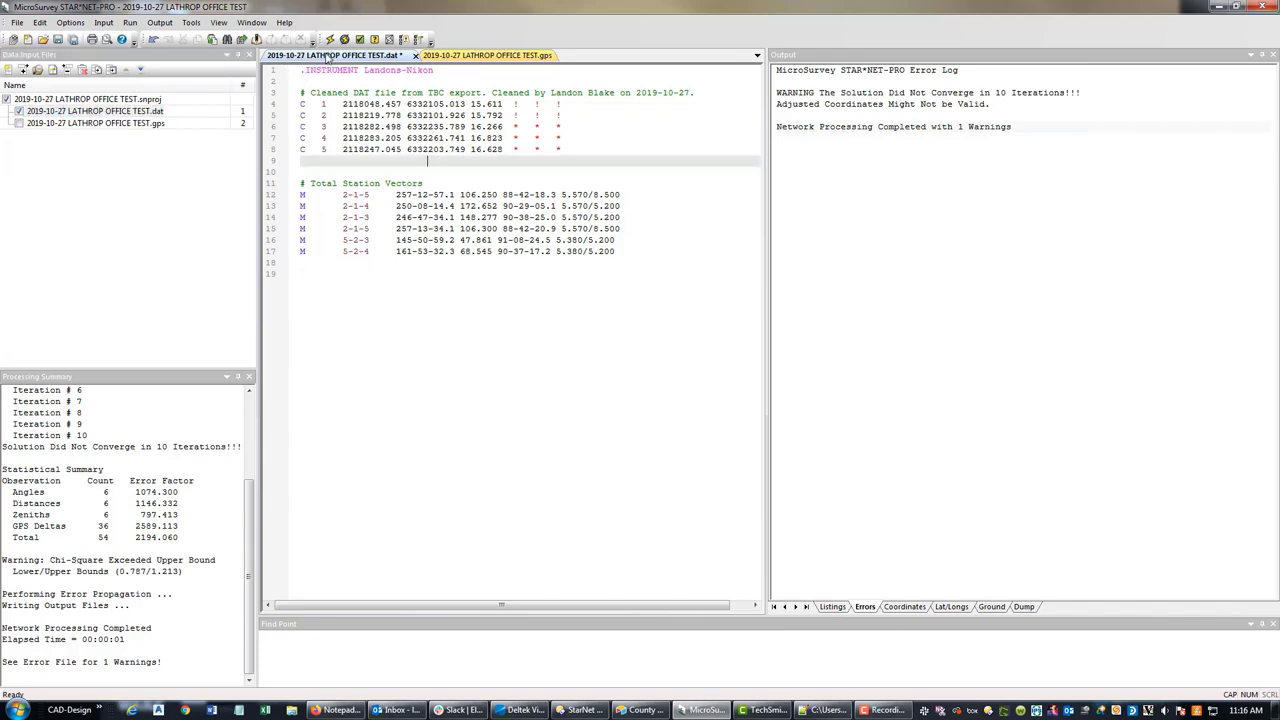
left_click(330, 41)
left_click(636, 386)
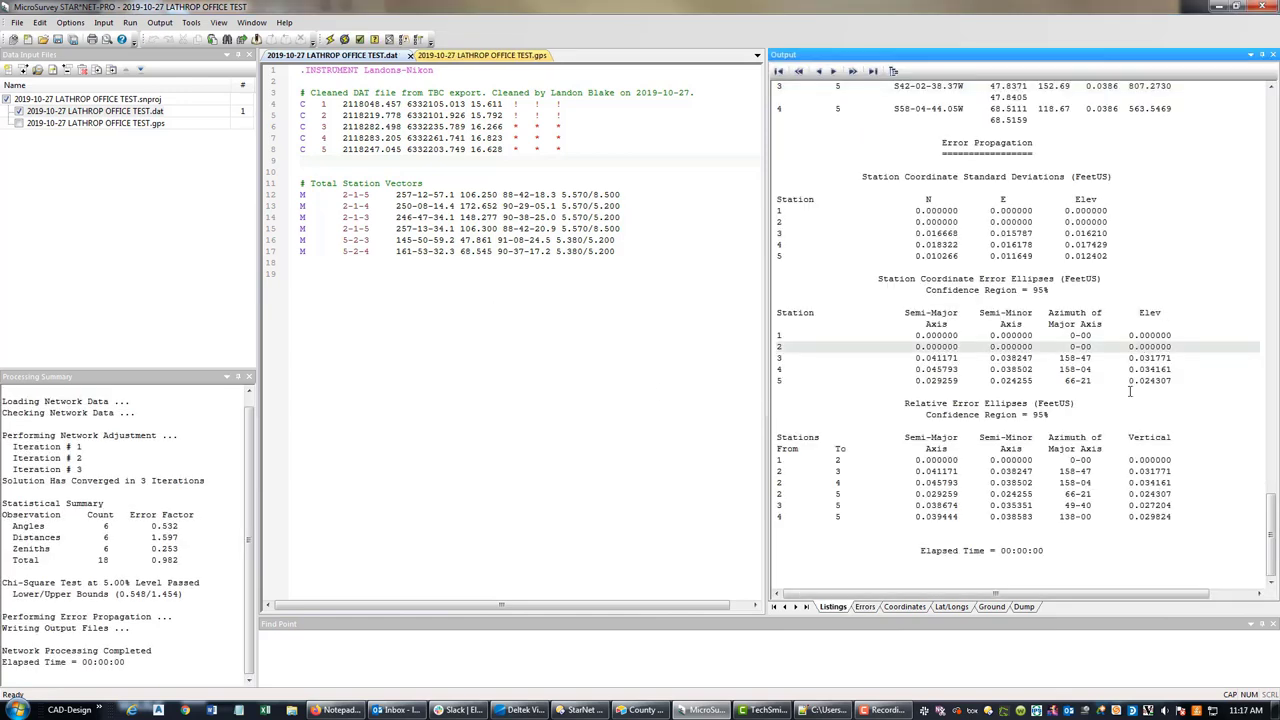
Review the listing's error propagation, adjusted observations and residuals, and adjustment statistical summary
left_click_drag(1221, 522, 783, 155)
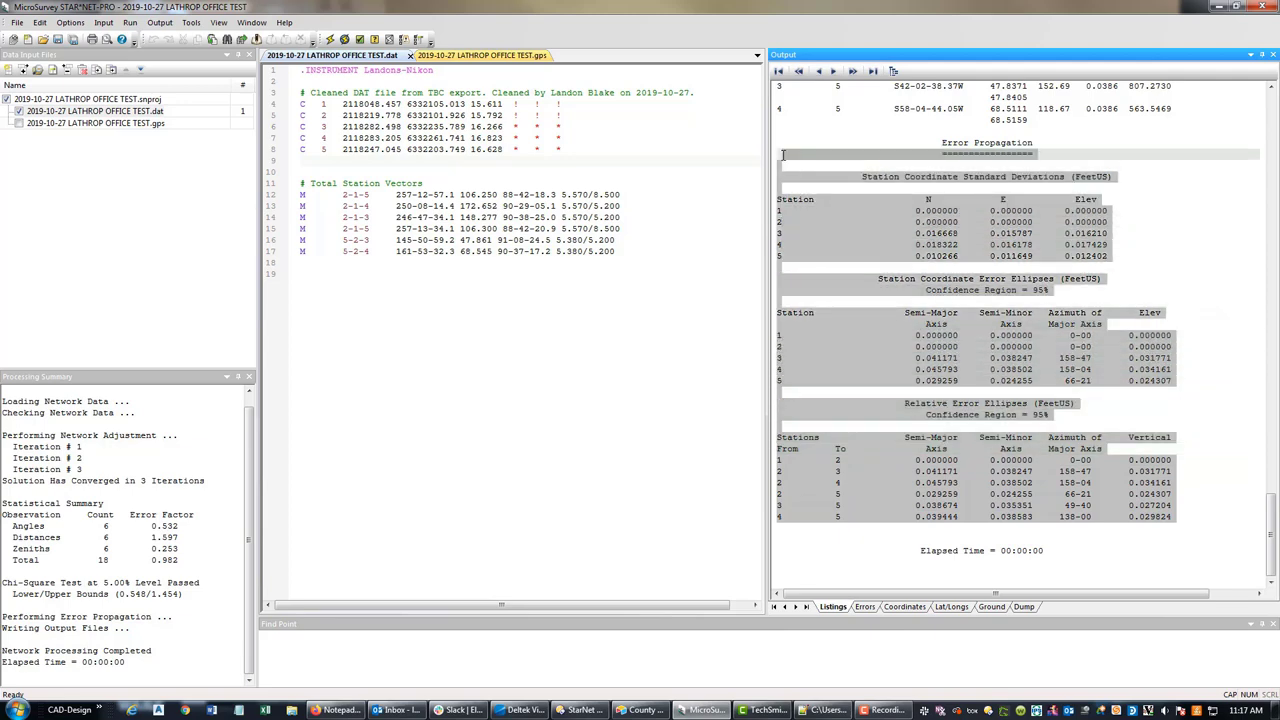
left_click(1087, 440)
scroll(1087, 440, "up", 20)
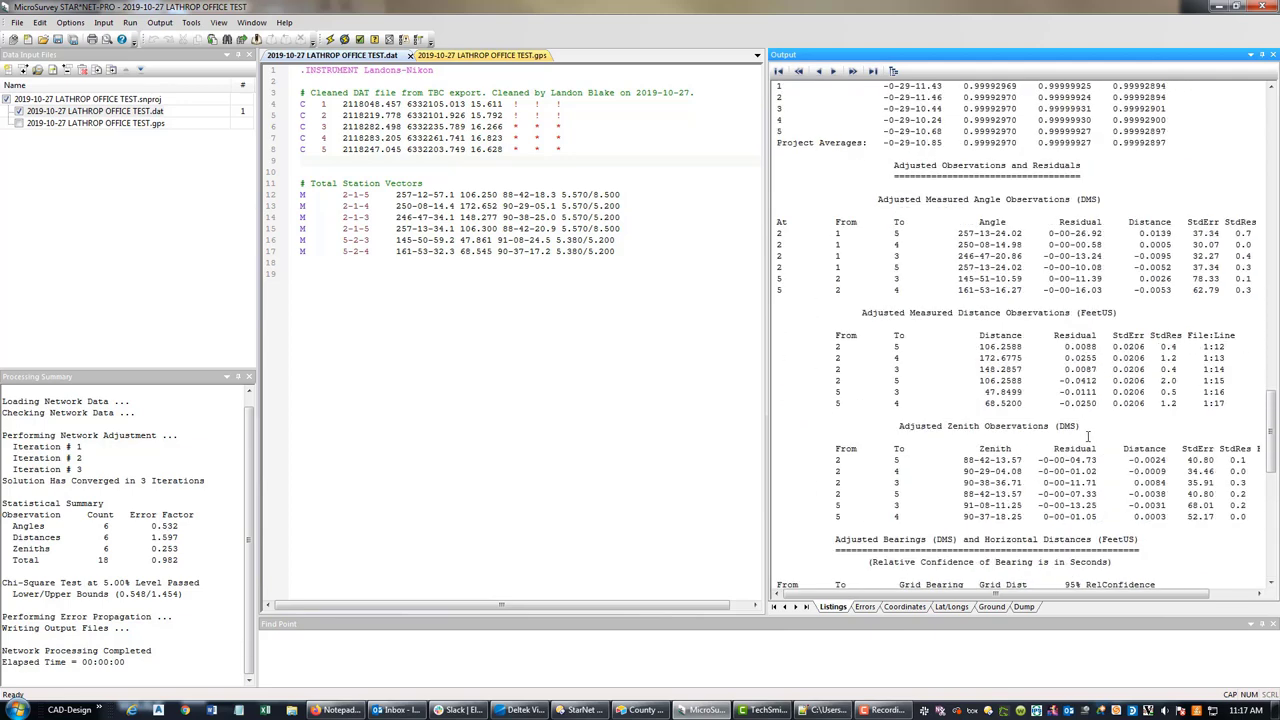
scroll(1087, 440, "up", 5)
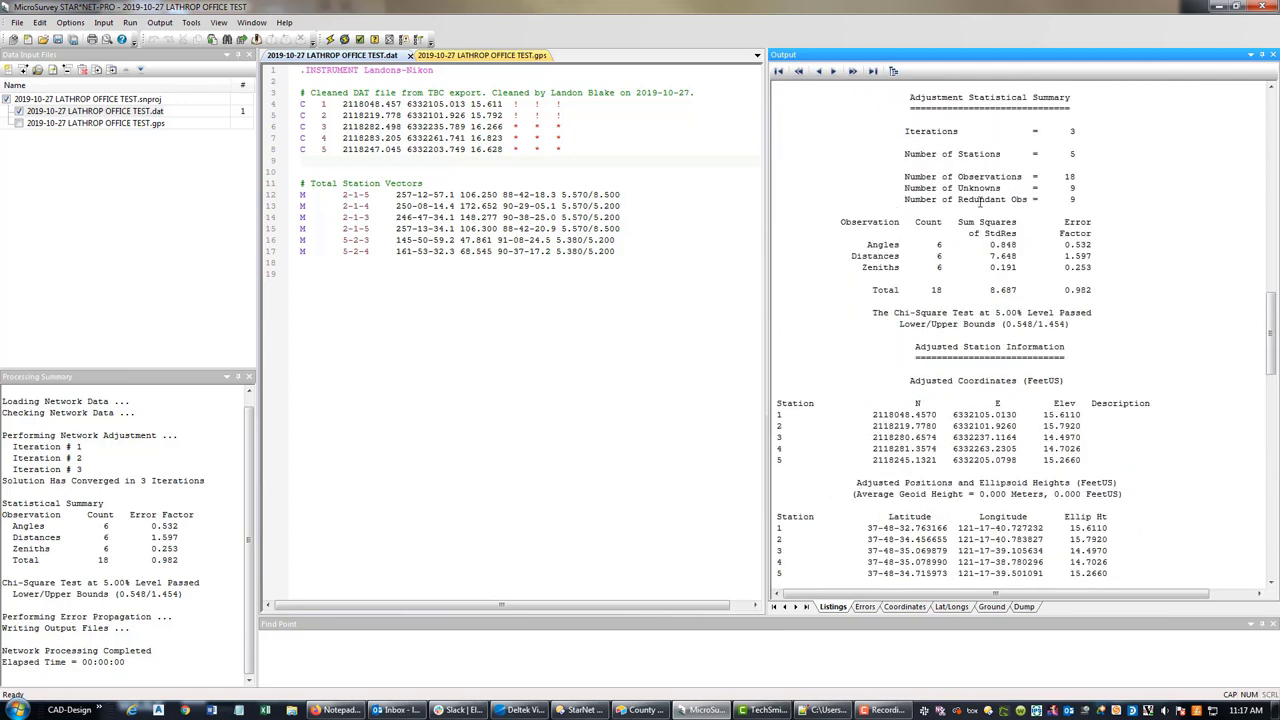
Copy the full total-station-only listing over to the text editor and return to the STAR*NET project
right_click(982, 198)
left_click(1020, 304)
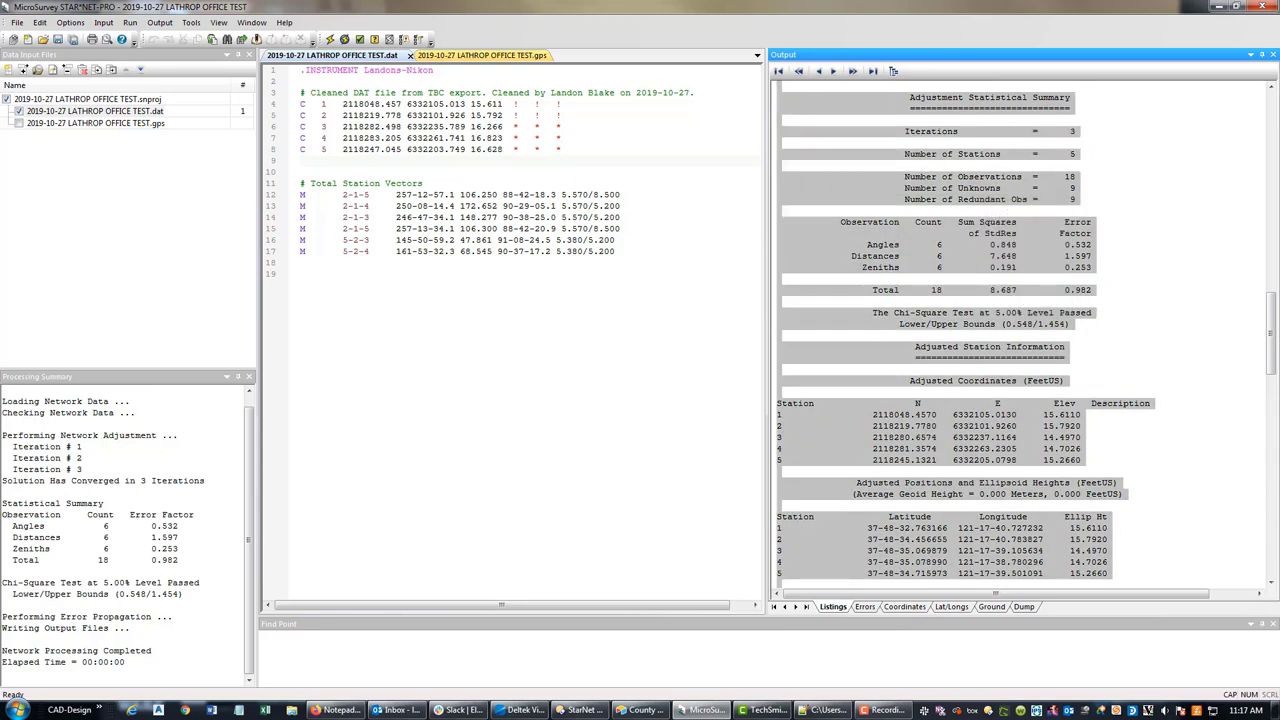
key("alt+Tab")
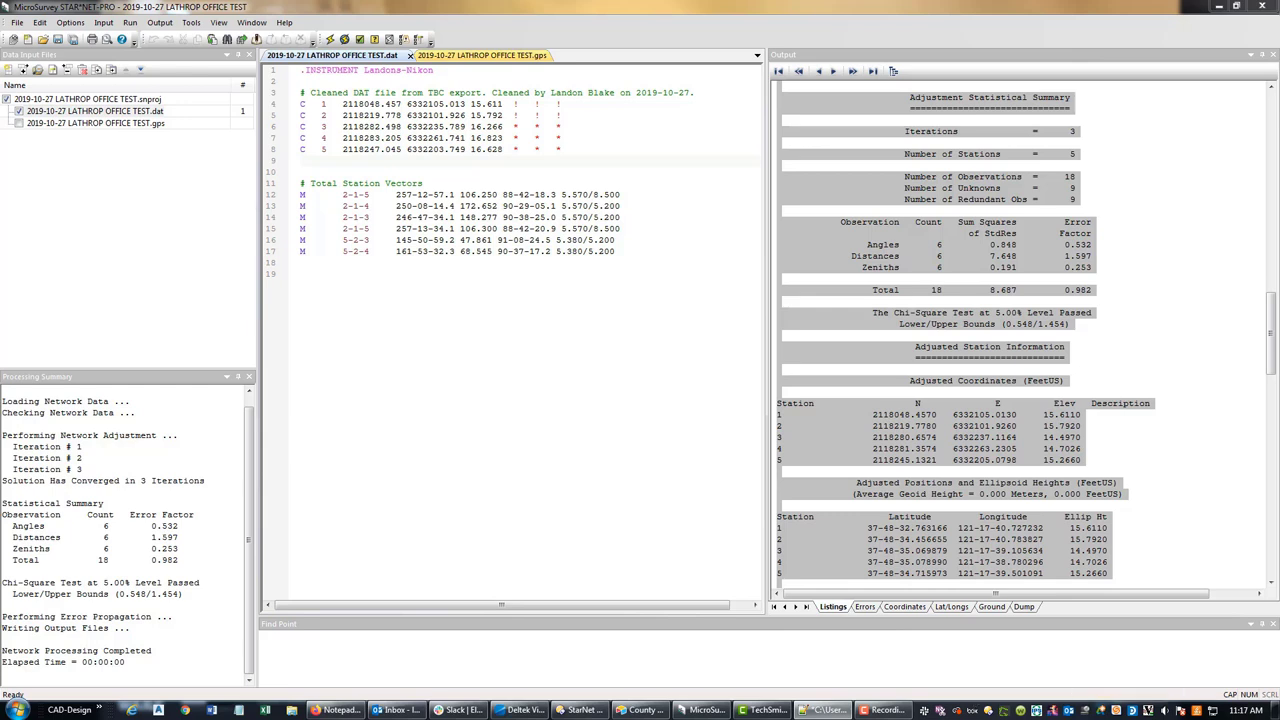
left_click(558, 326)
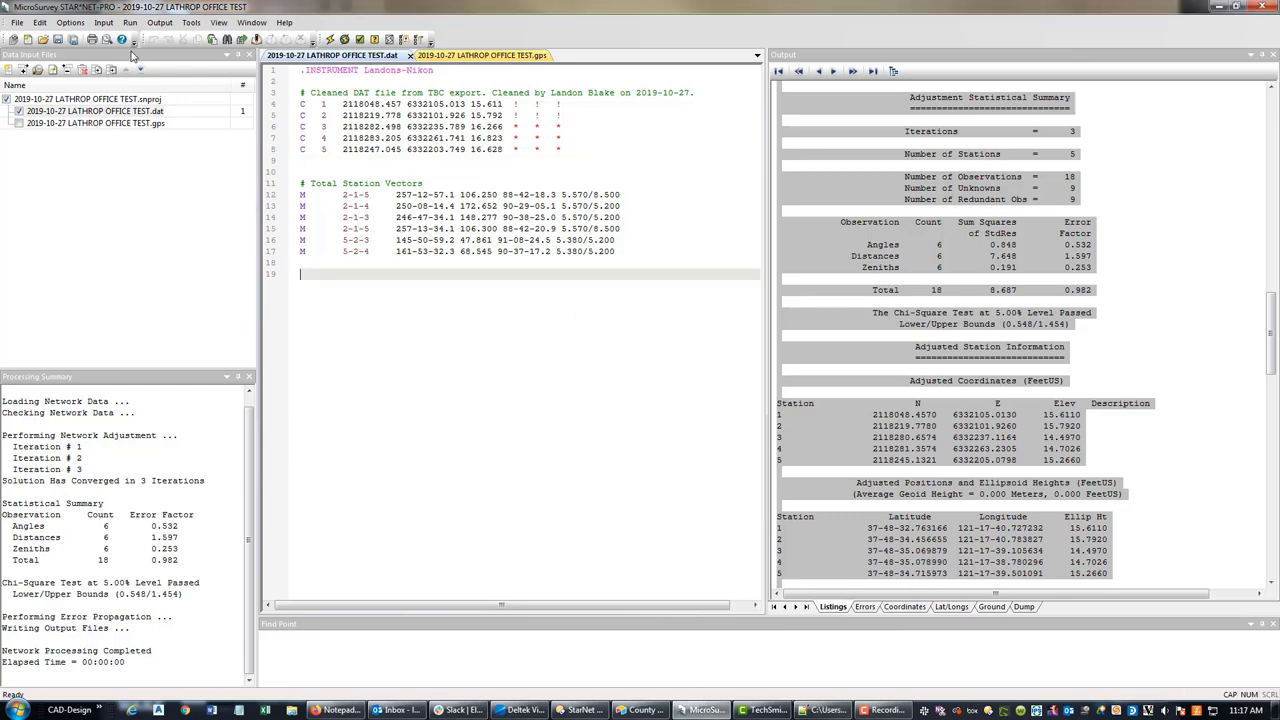
Include 2019-10-27 LATHROP OFFICE TEST.gps again, rerun the network adjustment and go to the start of its listing
left_click(24, 125)
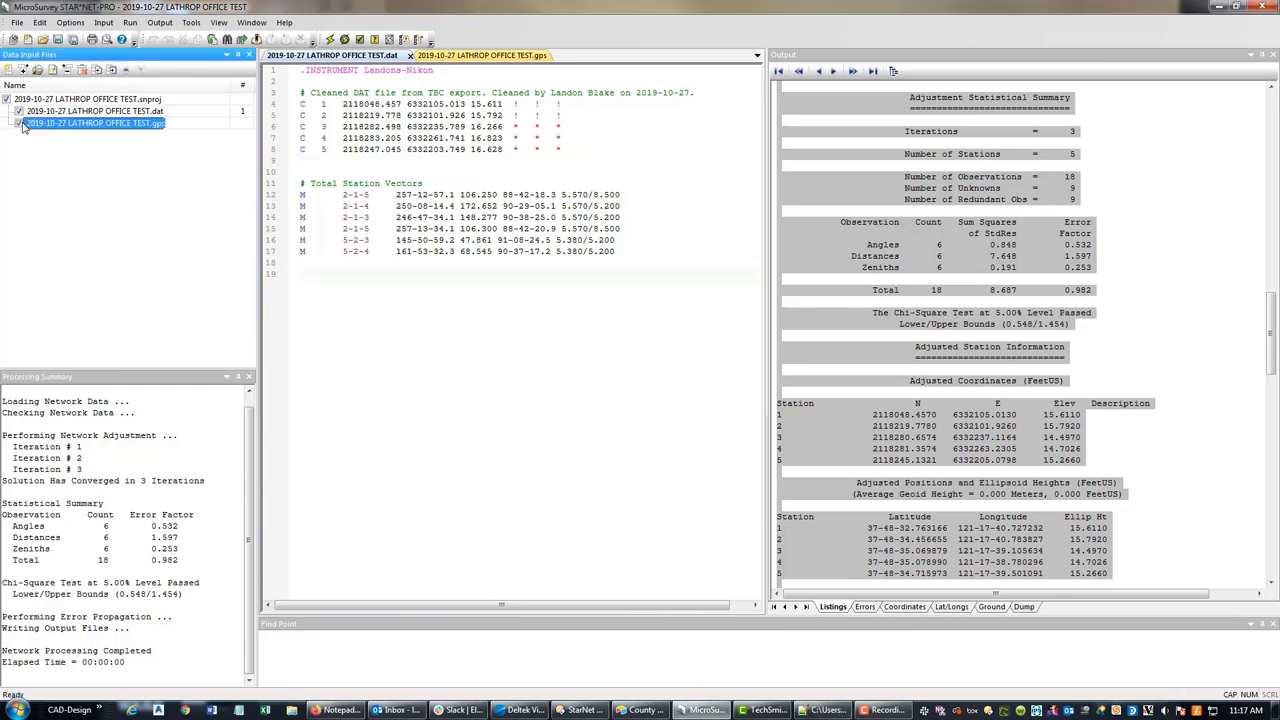
left_click(331, 40)
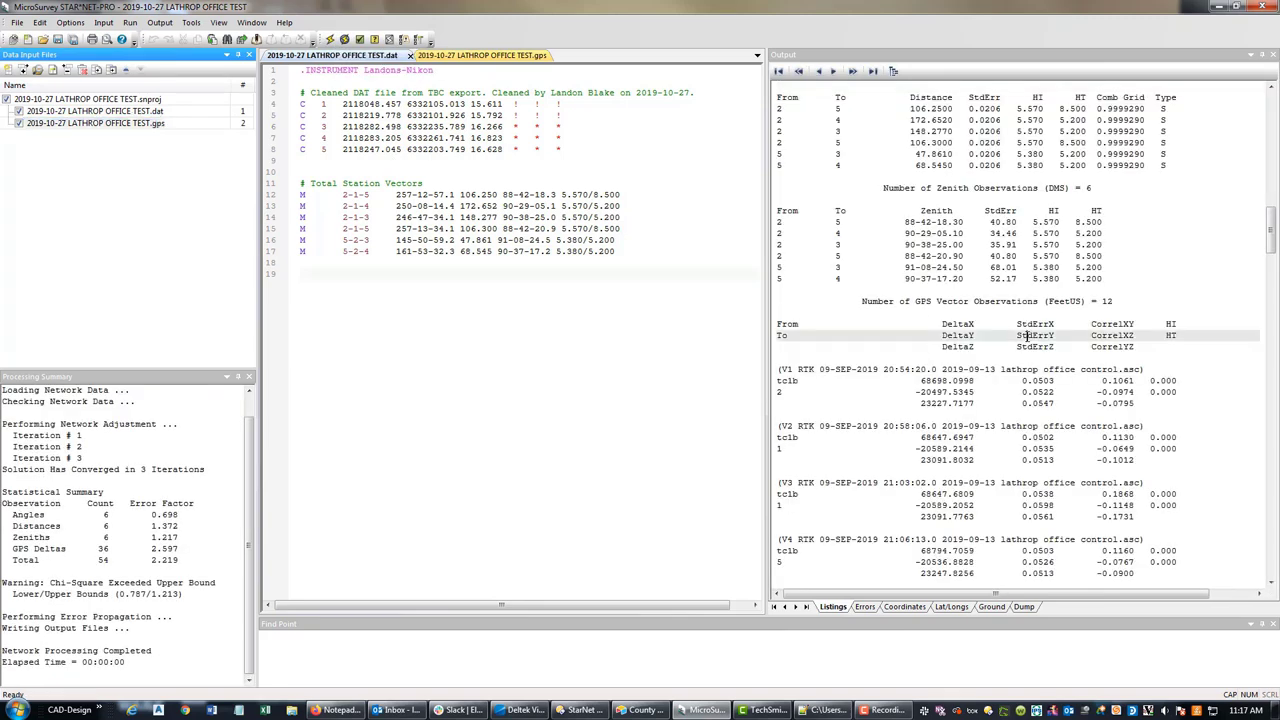
scroll(1000, 350, "up", 10)
scroll(1139, 392, "up", 5)
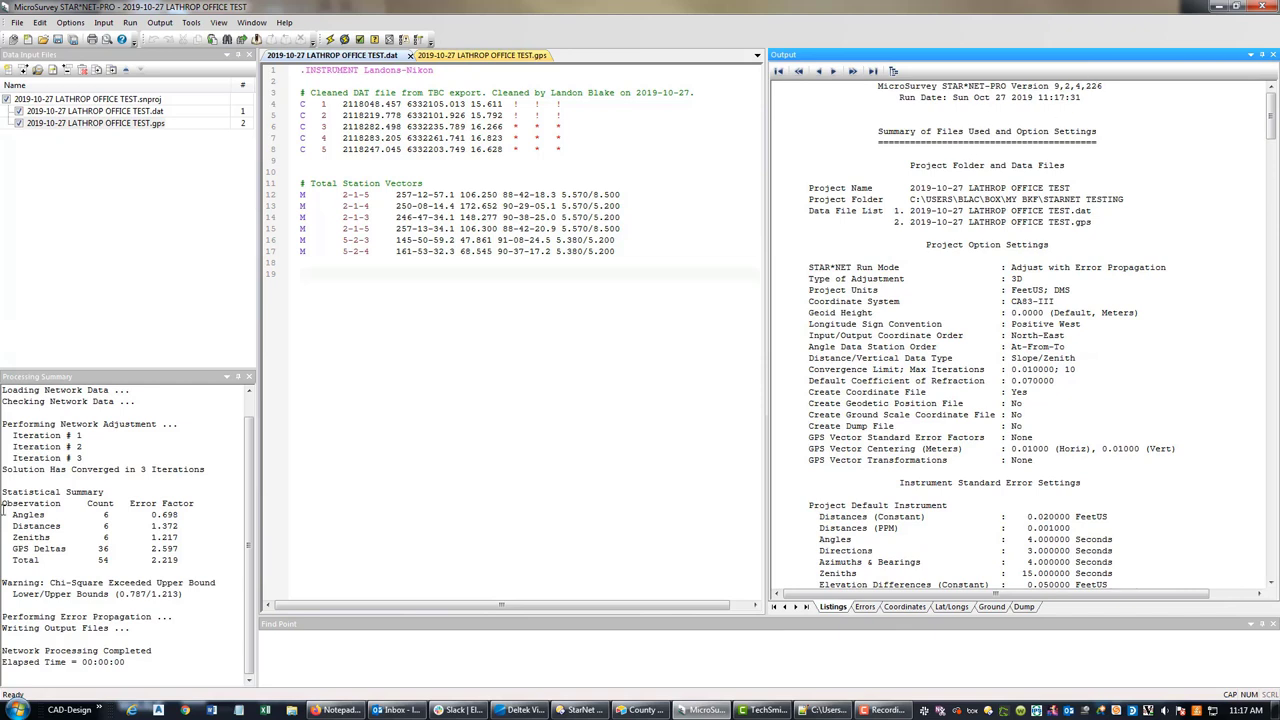
Compare the error factors of angles, distances, zeniths and GPS deltas in the processing summary and read the chi-square result
left_click(167, 560)
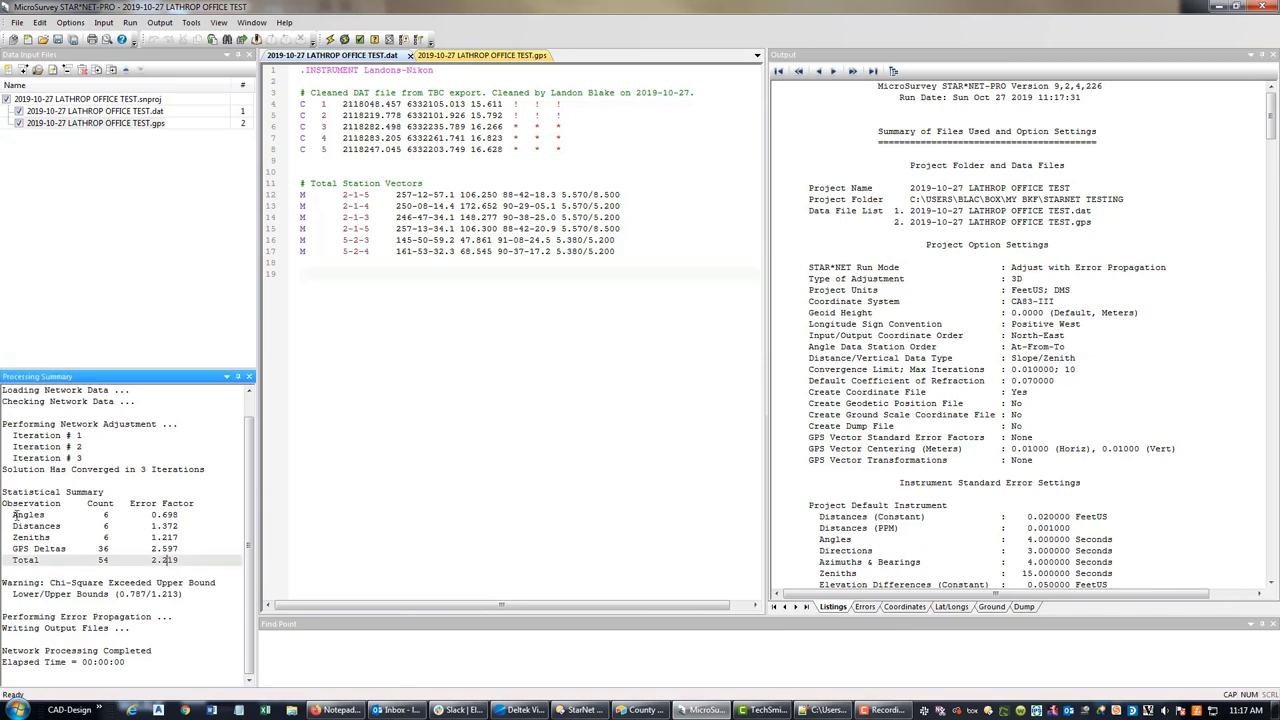
left_click_drag(15, 514, 173, 541)
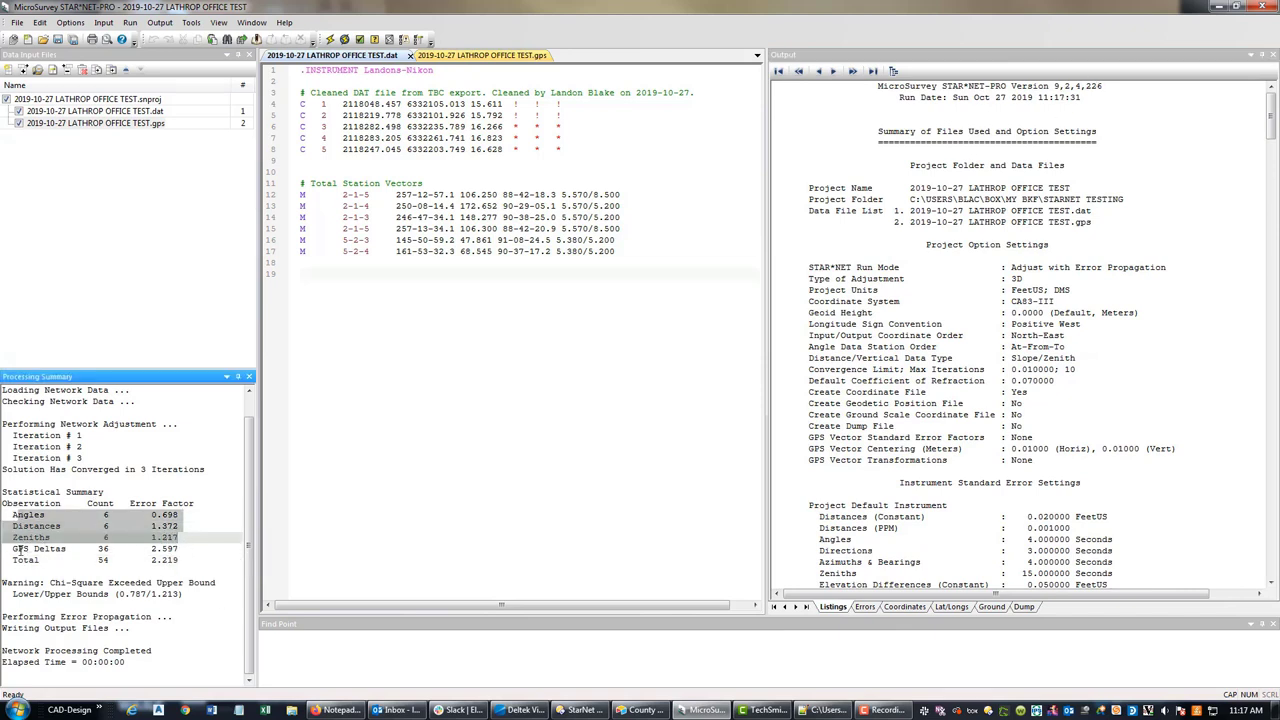
left_click_drag(12, 548, 2, 516)
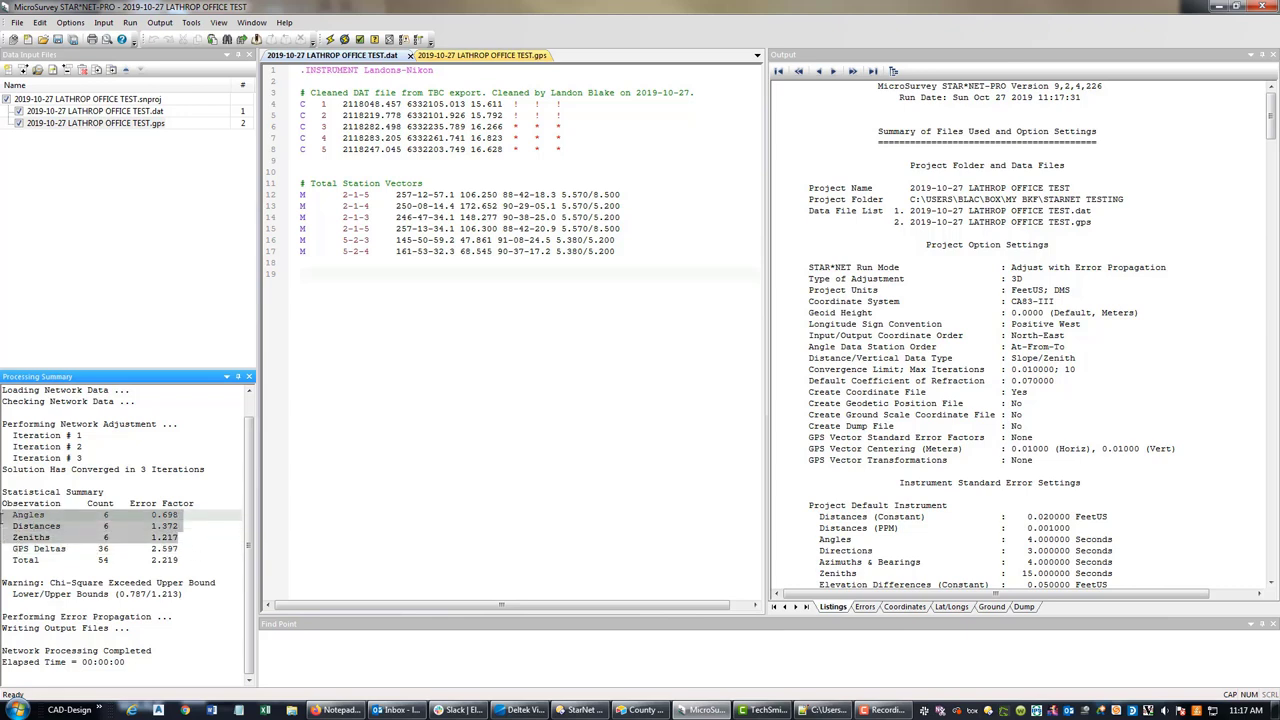
left_click(138, 606)
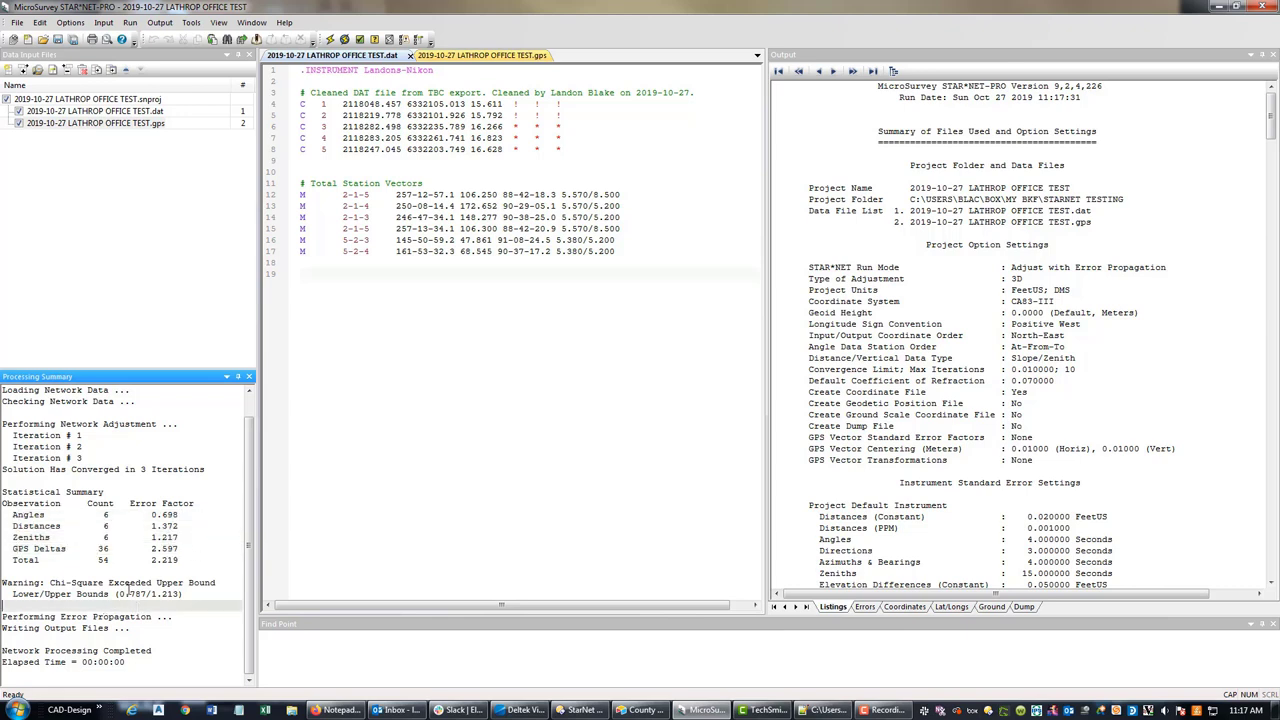
left_click_drag(192, 594, 4, 588)
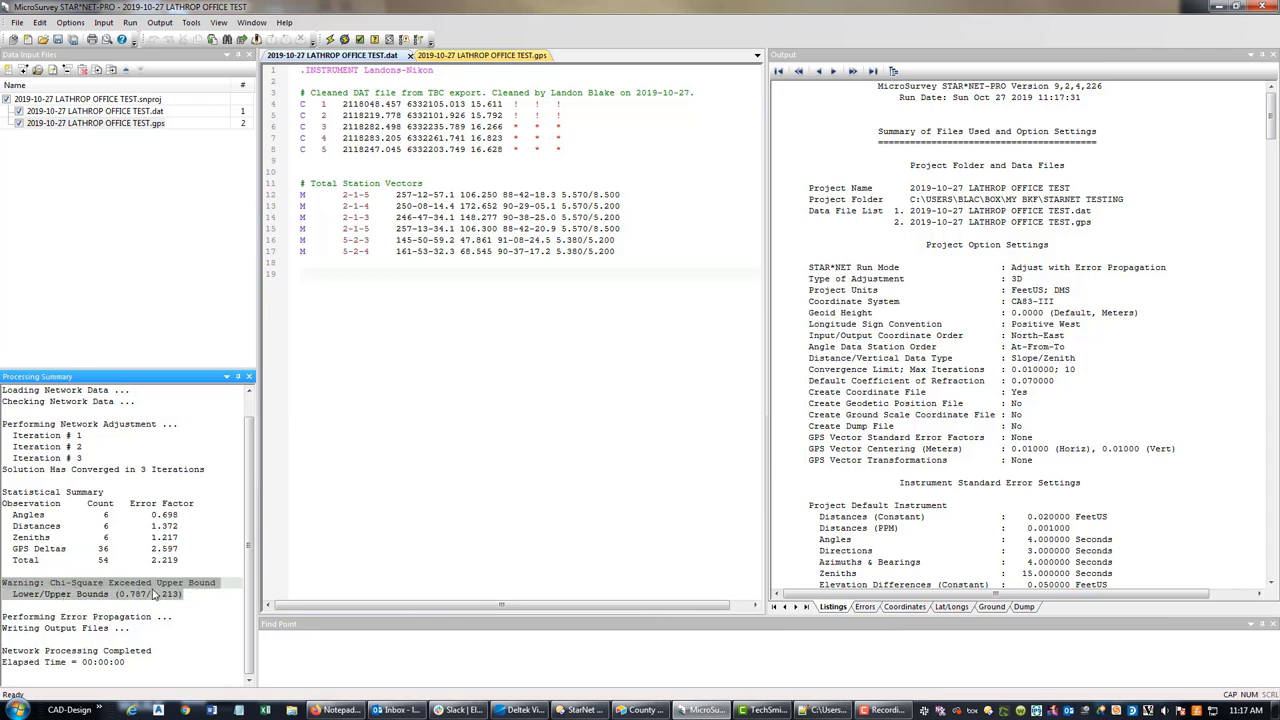
Examine the listing's instrument standard error settings, particularly those of the company library instrument RTN-R10
left_click(1138, 374)
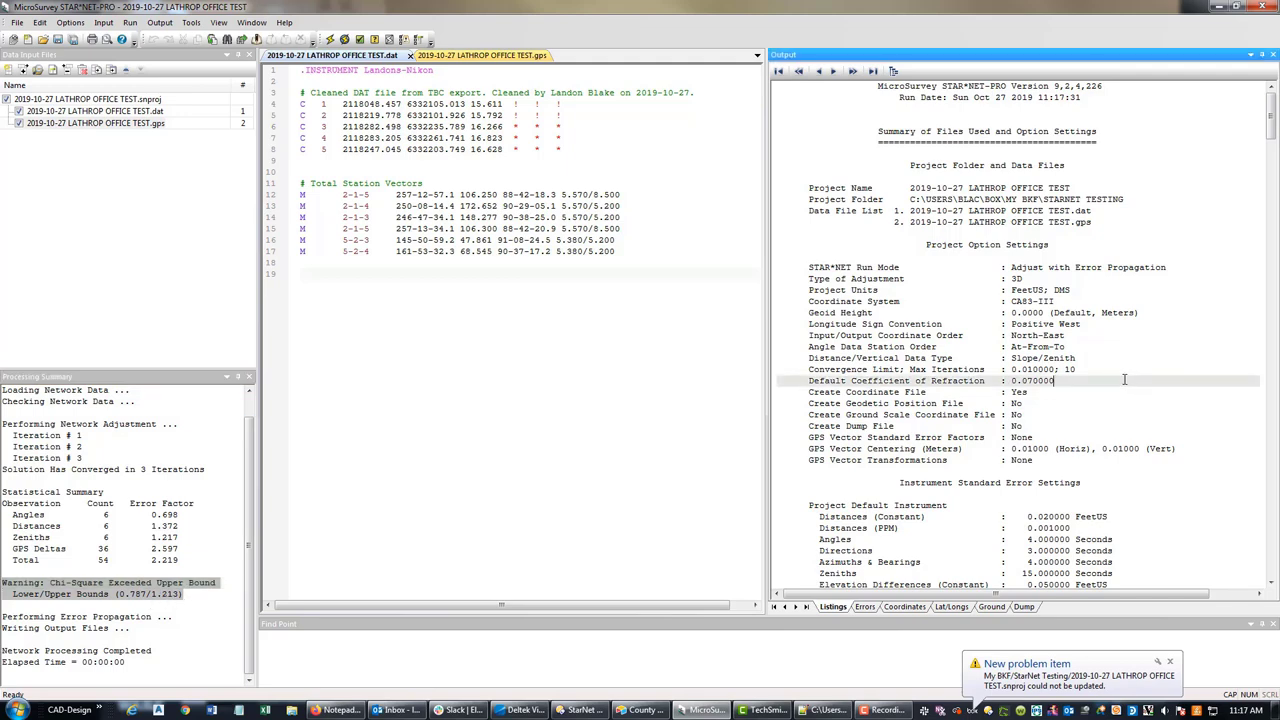
scroll(1125, 380, "down", 10)
scroll(1110, 370, "down", 6)
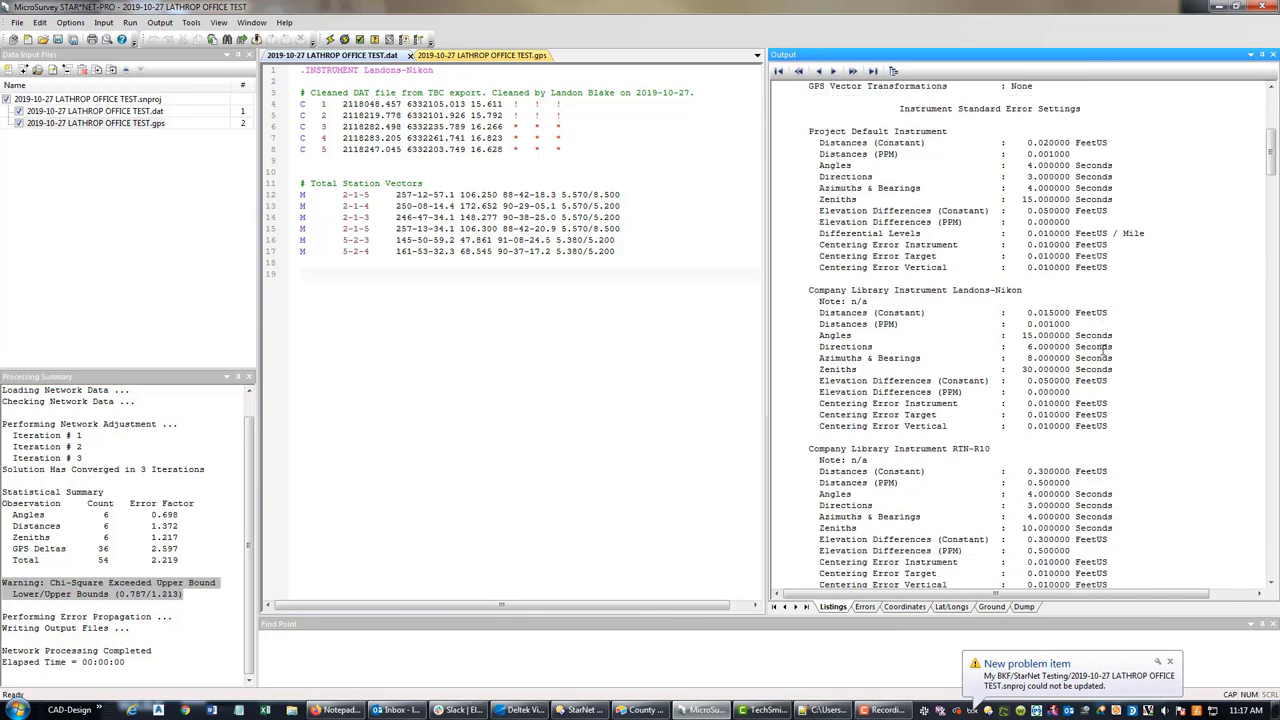
left_click_drag(1135, 415, 752, 279)
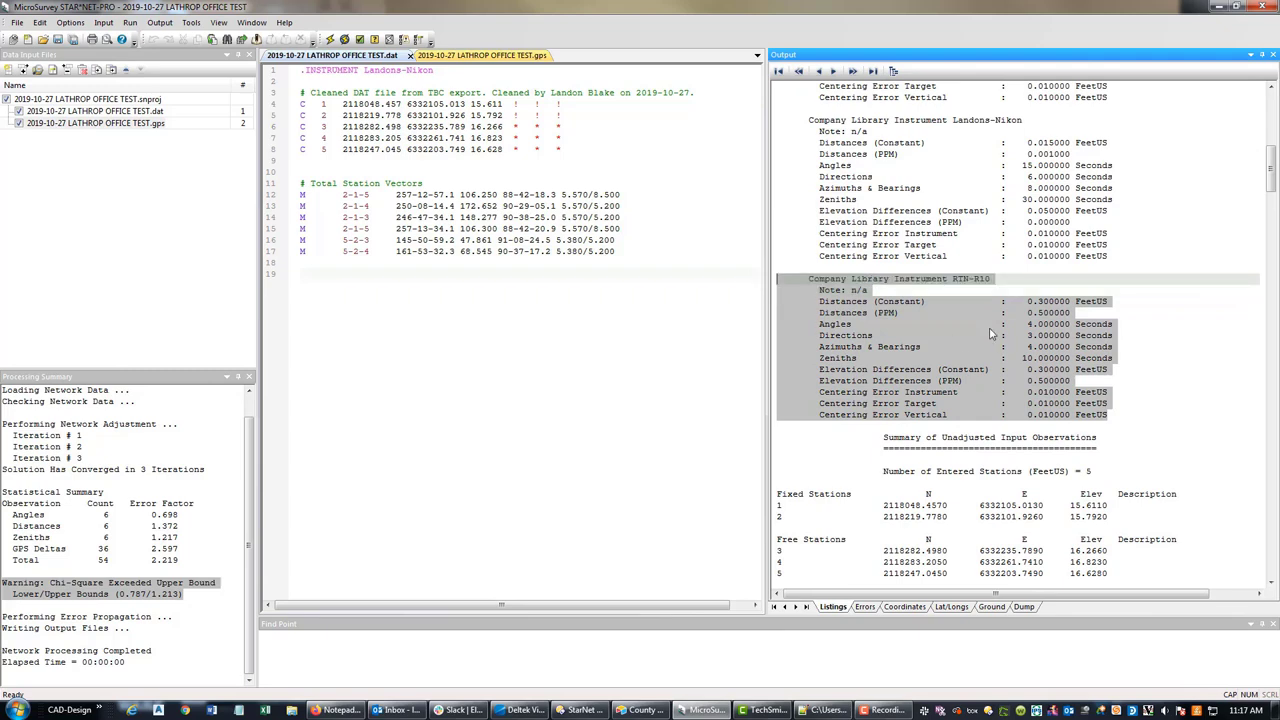
scroll(1053, 330, "down", 3)
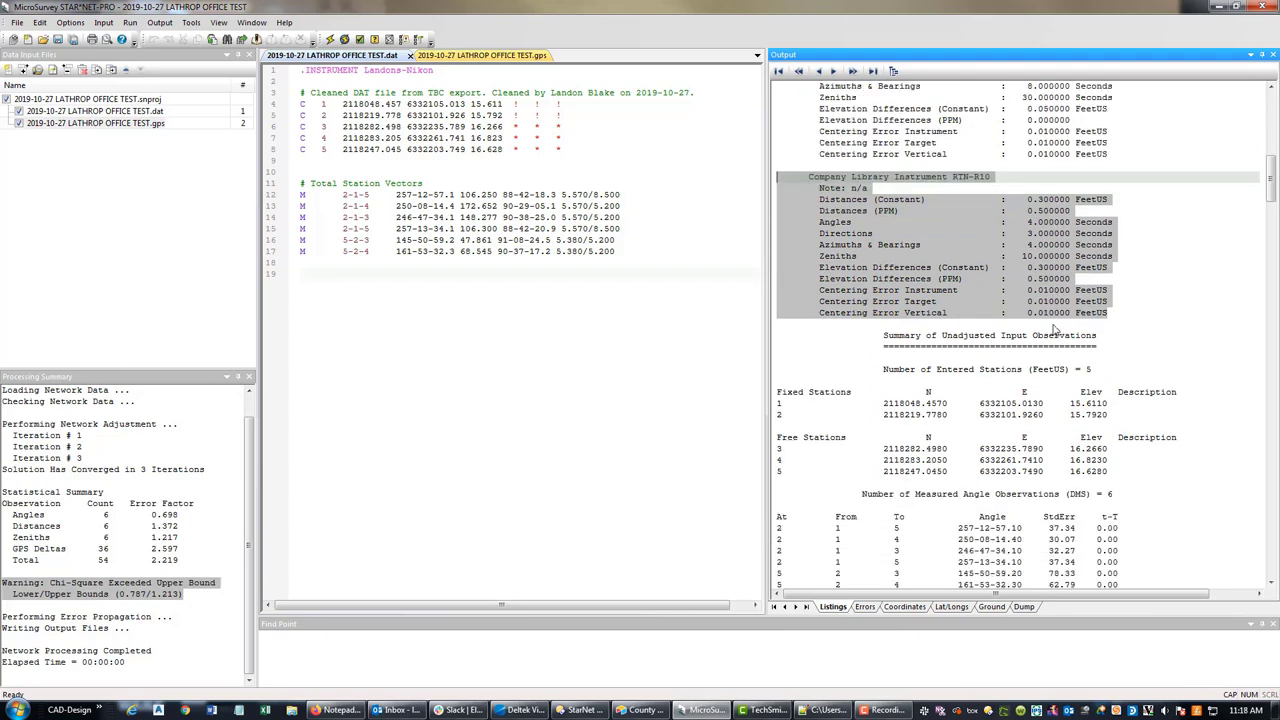
Examine the unadjusted input observations in the listing, focusing on the delta, standard error and correlation columns of the GPS vectors
scroll(1053, 330, "down", 5)
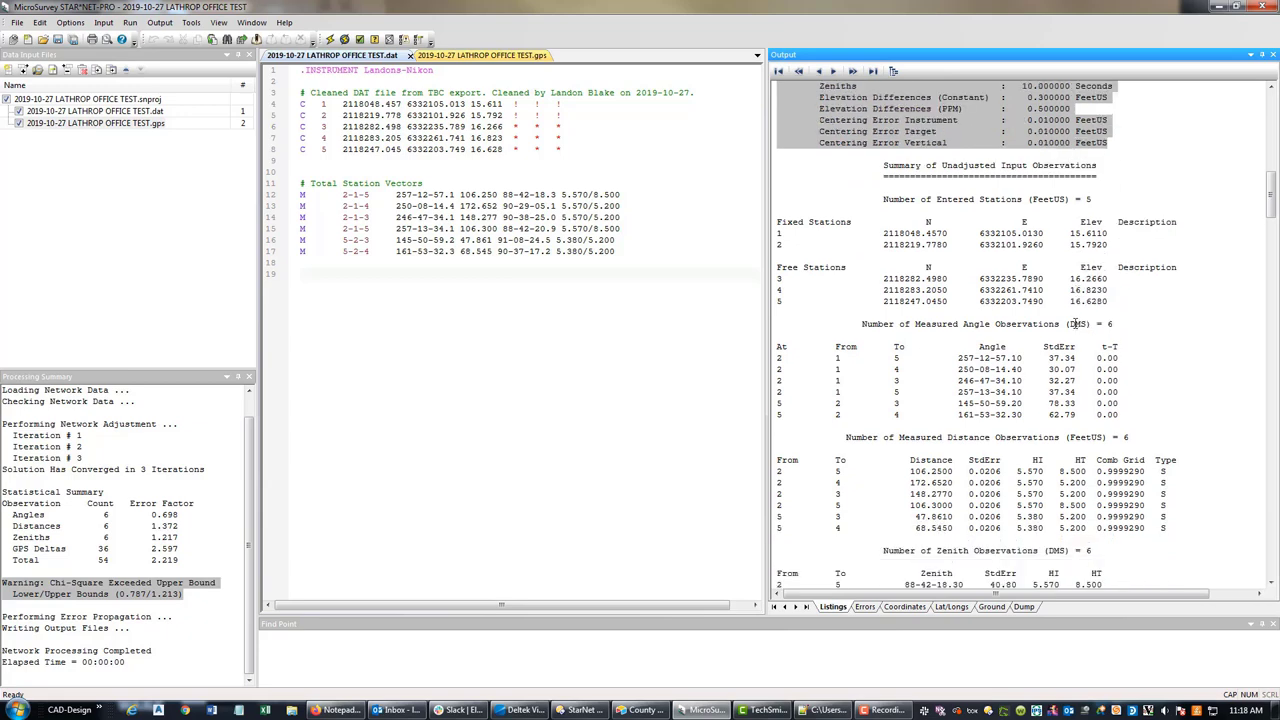
scroll(941, 266, "down", 5)
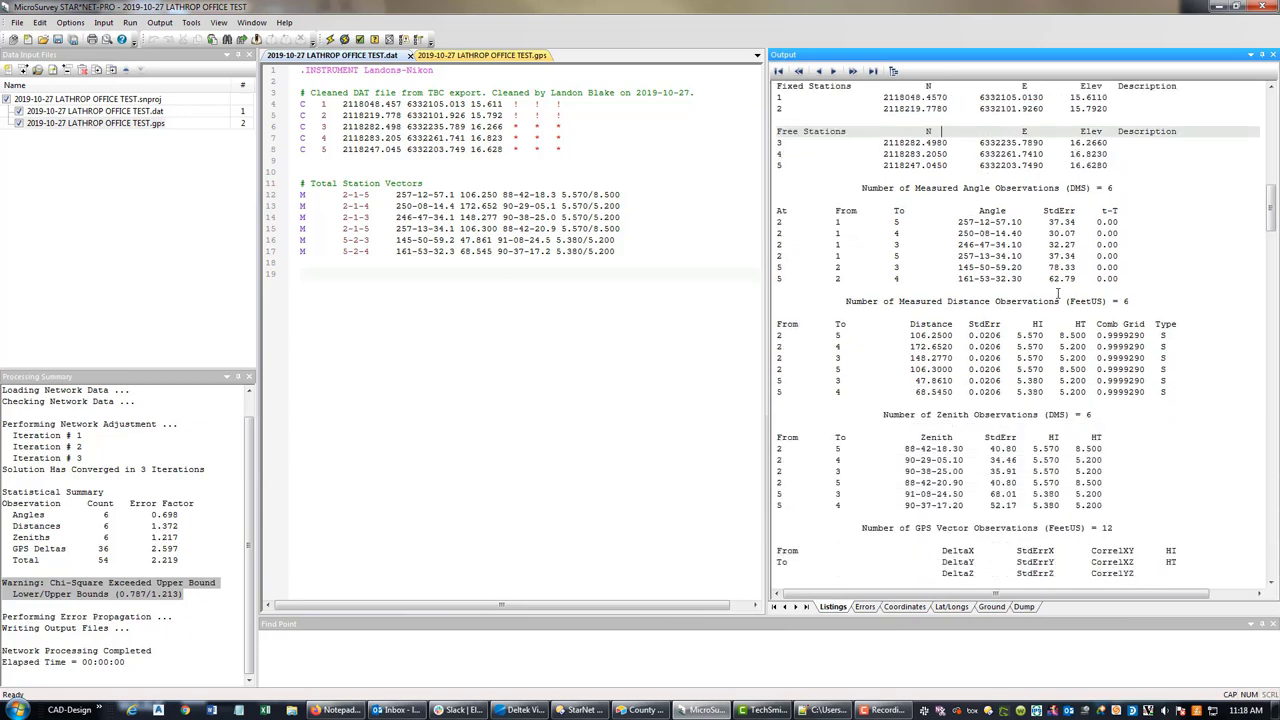
scroll(1057, 292, "down", 3)
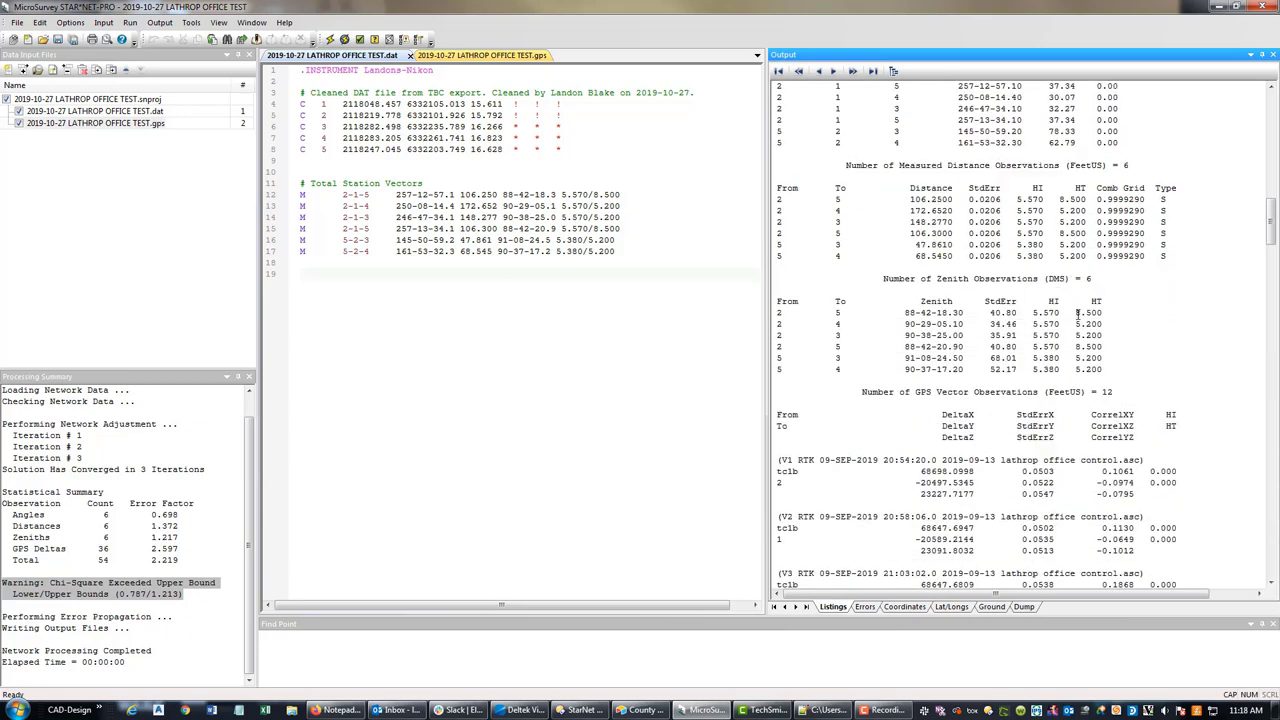
scroll(1078, 316, "down", 6)
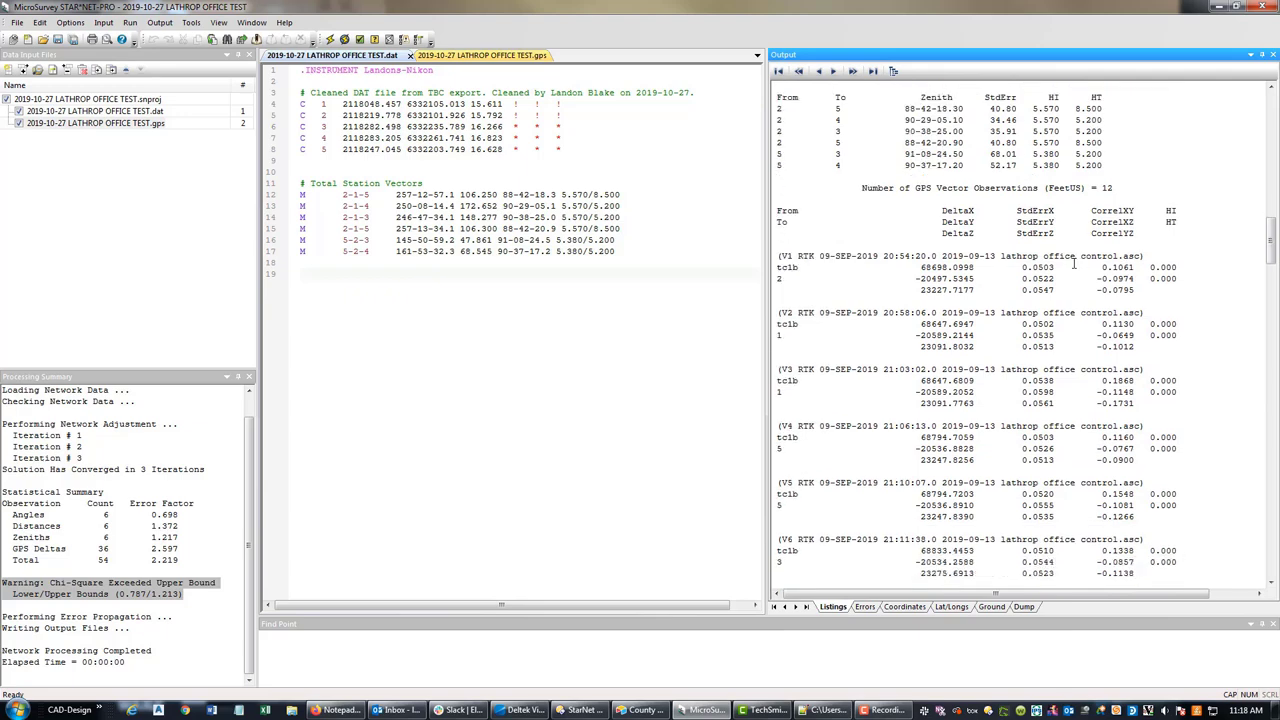
scroll(1074, 236, "down", 2)
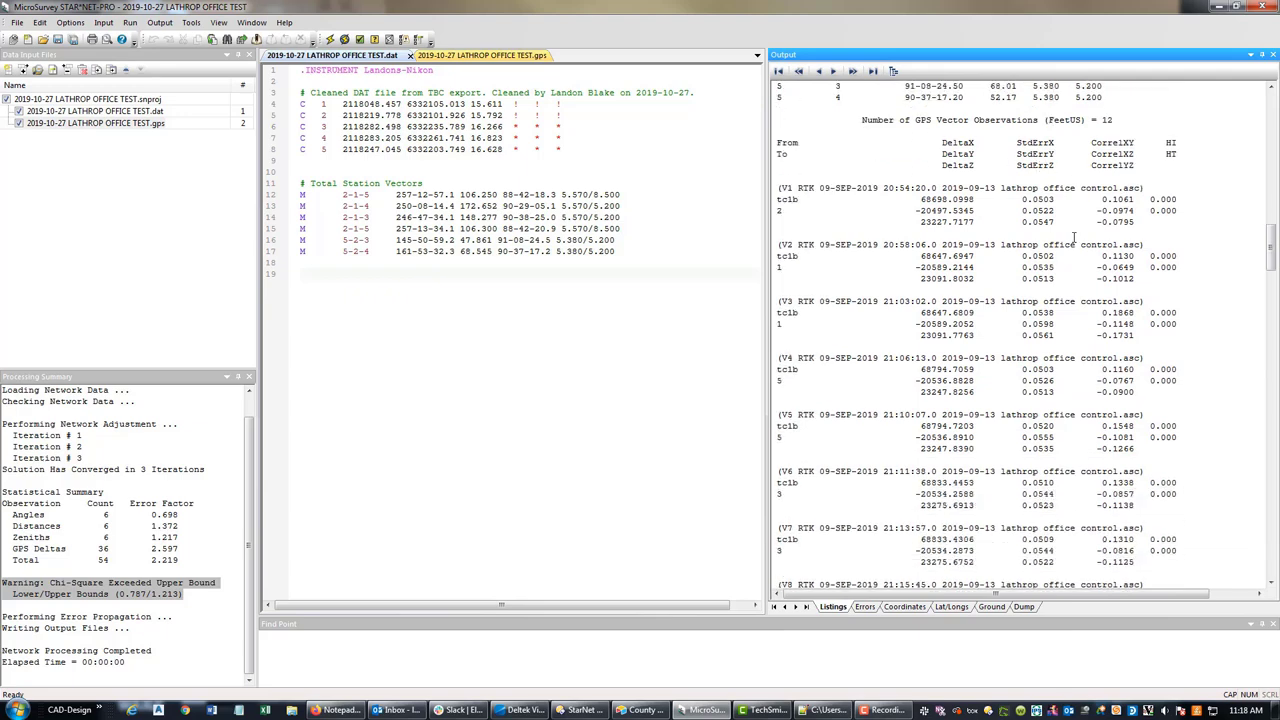
scroll(1047, 290, "up", 1)
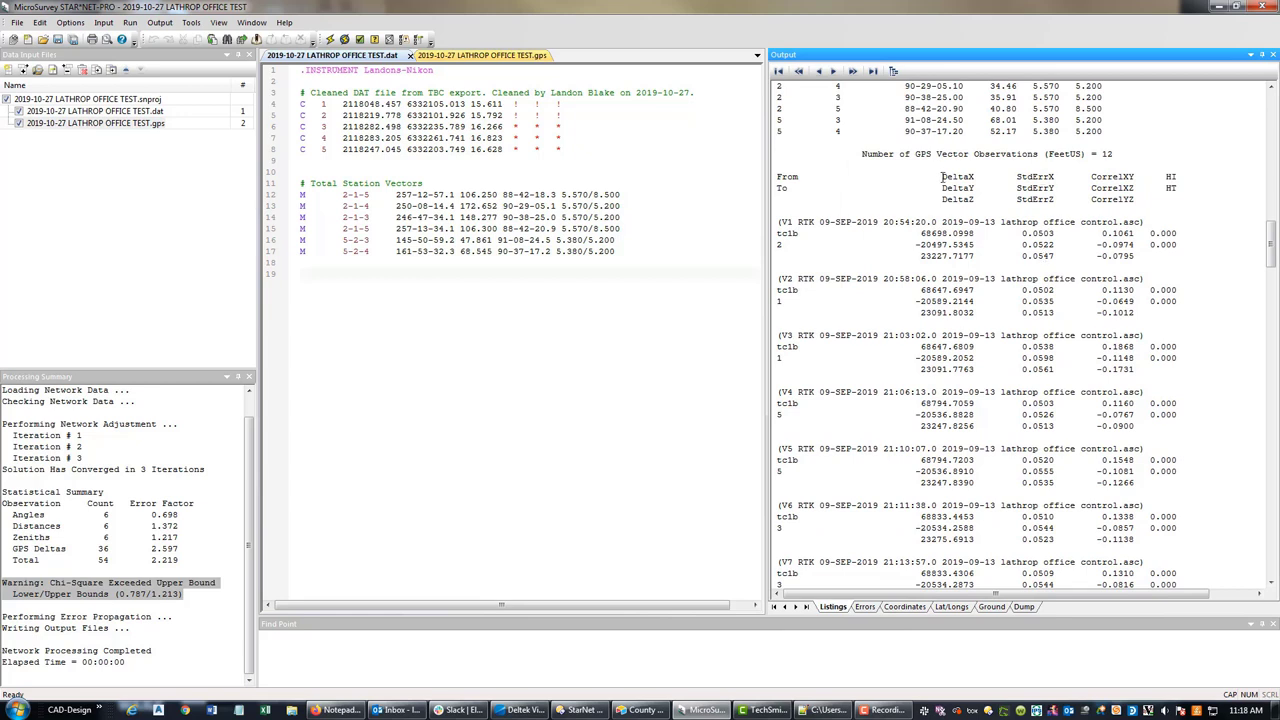
left_click_drag(944, 176, 979, 199)
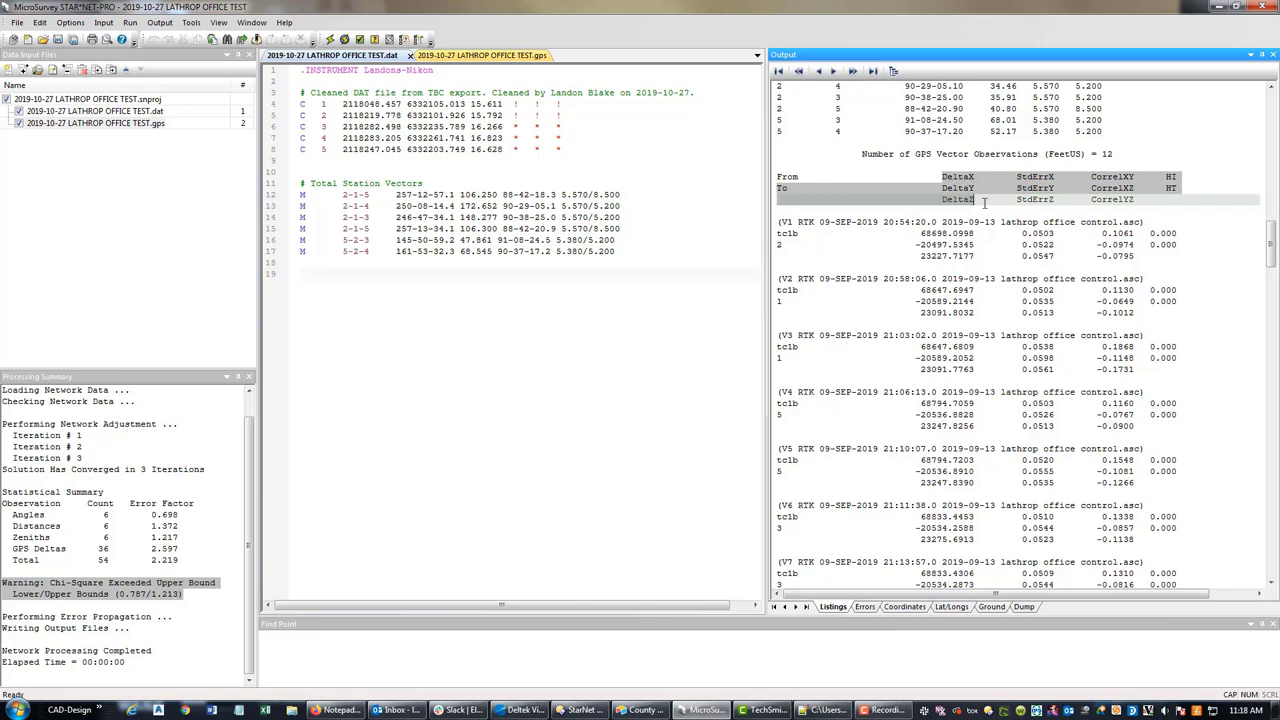
Examine the standard errors in X, Y and Z of the listing's GPS vector observations, from V1 through V12
left_click(974, 200)
left_click(1027, 187)
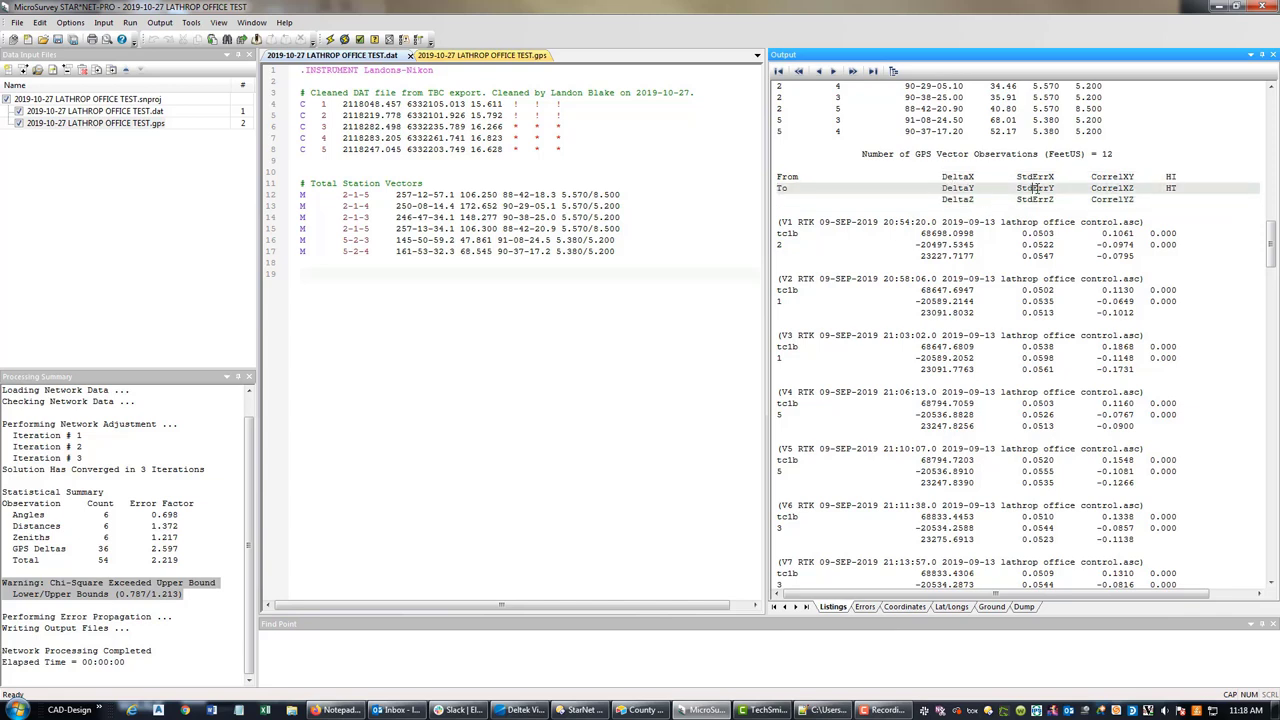
left_click(1034, 178)
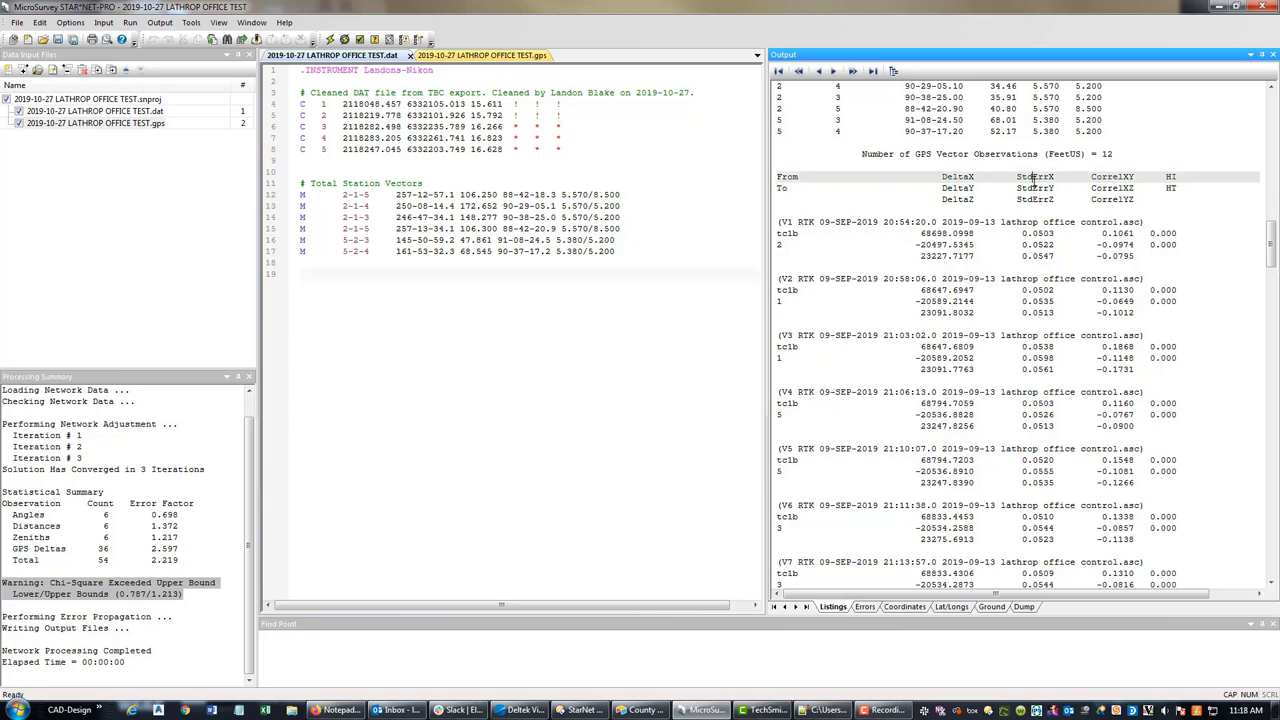
left_click_drag(1018, 177, 1054, 199)
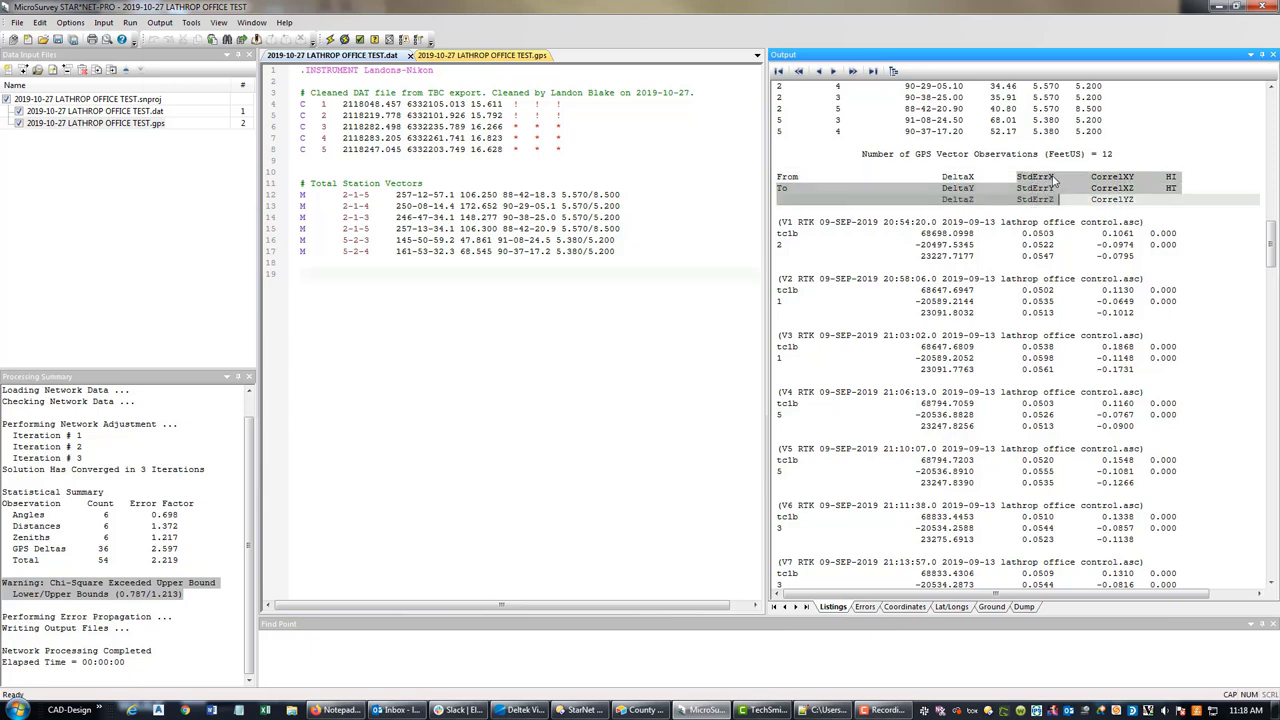
left_click(1066, 246)
scroll(1066, 221, "down", 1)
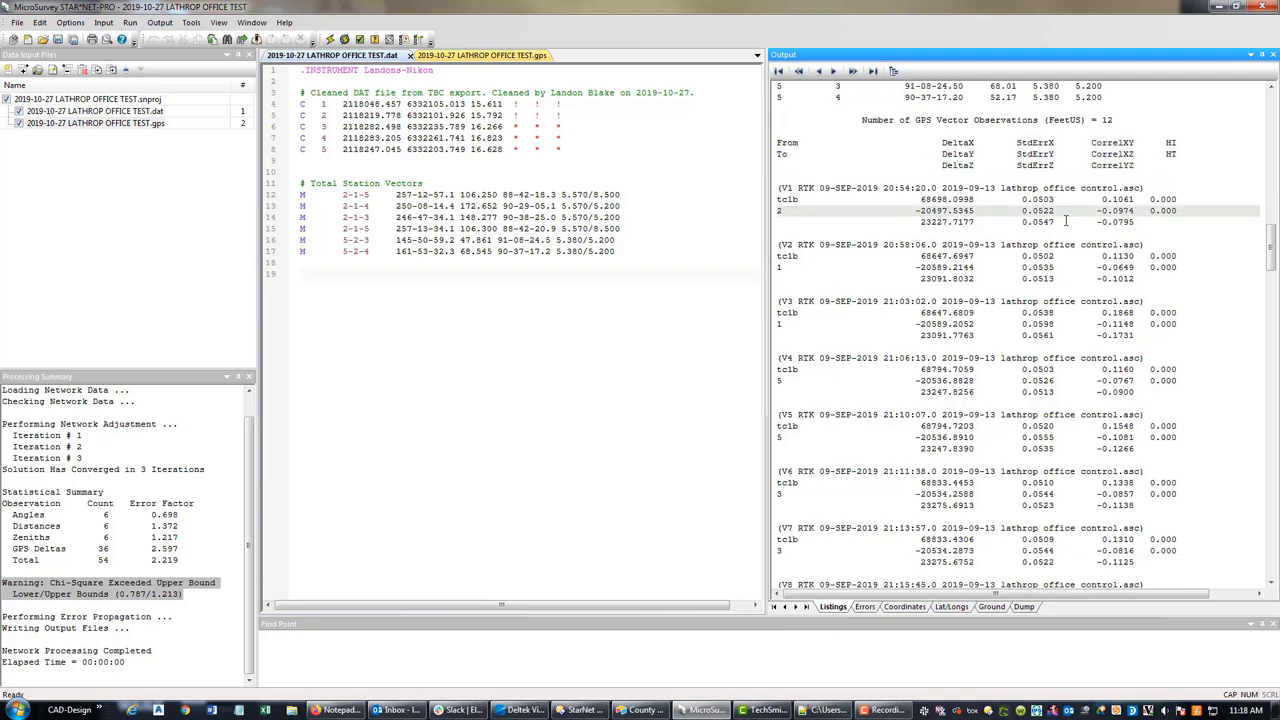
scroll(1065, 261, "down", 4)
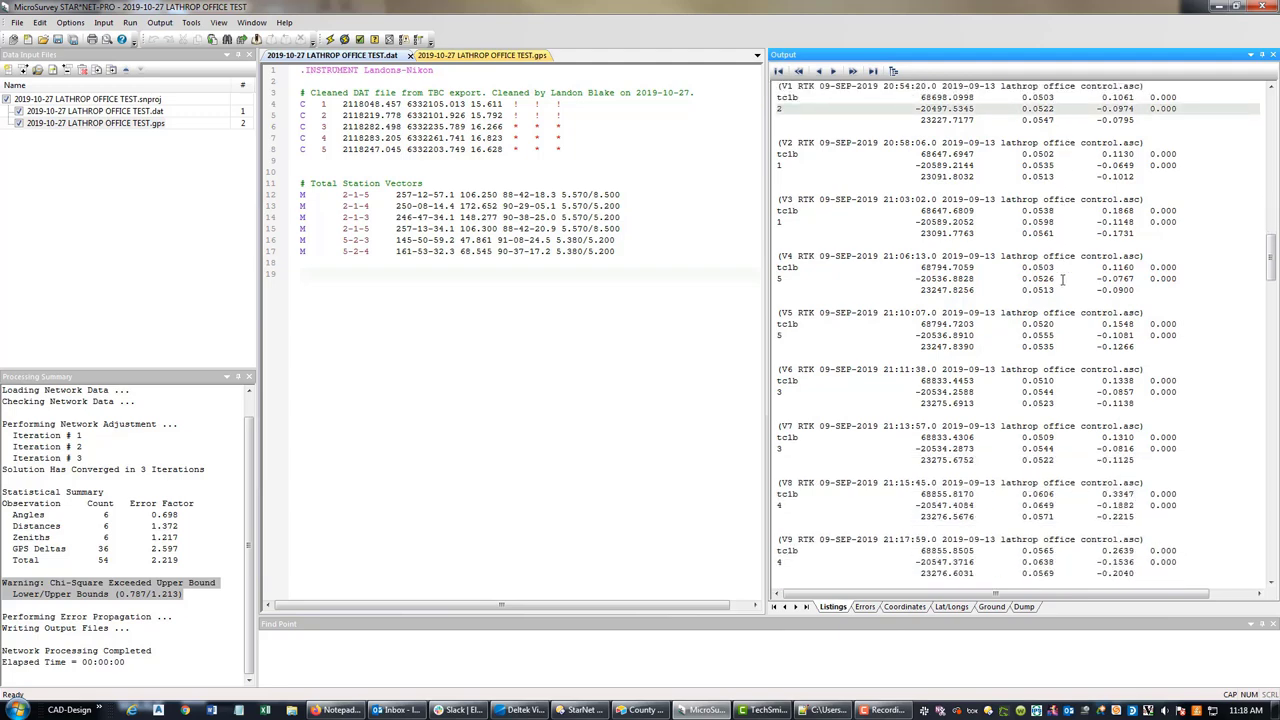
scroll(1062, 278, "down", 6)
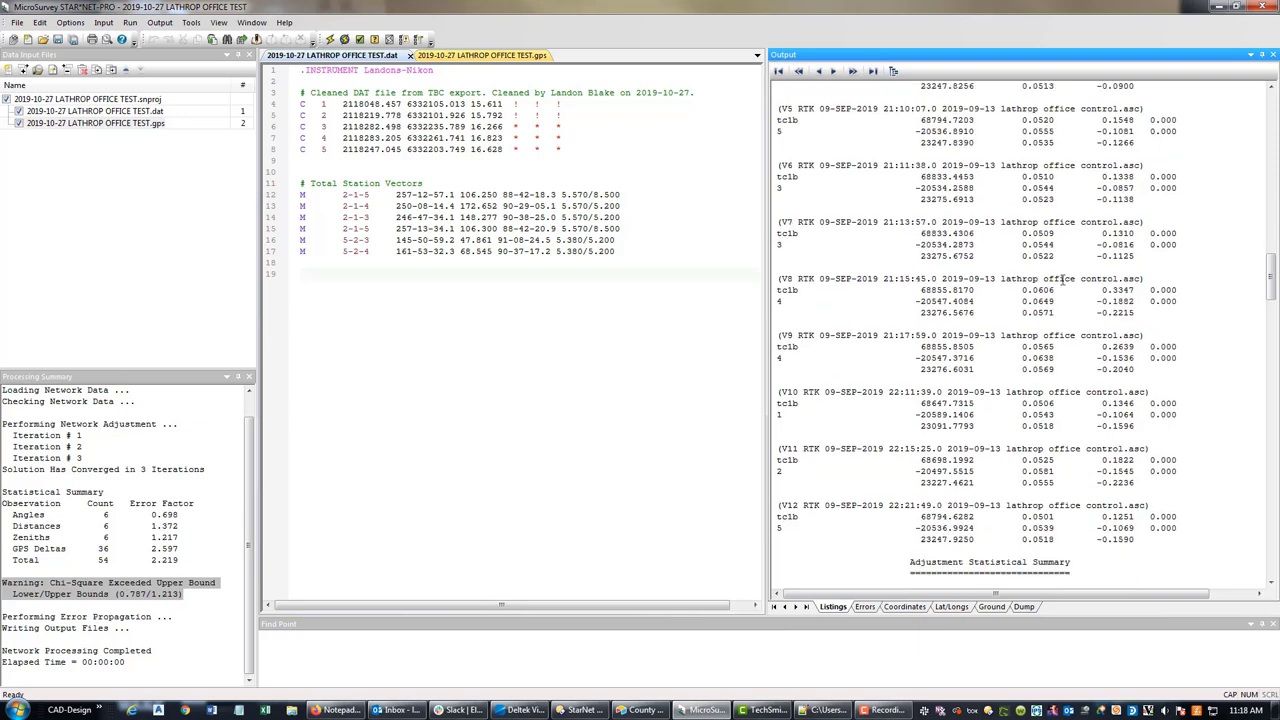
scroll(1062, 279, "down", 7)
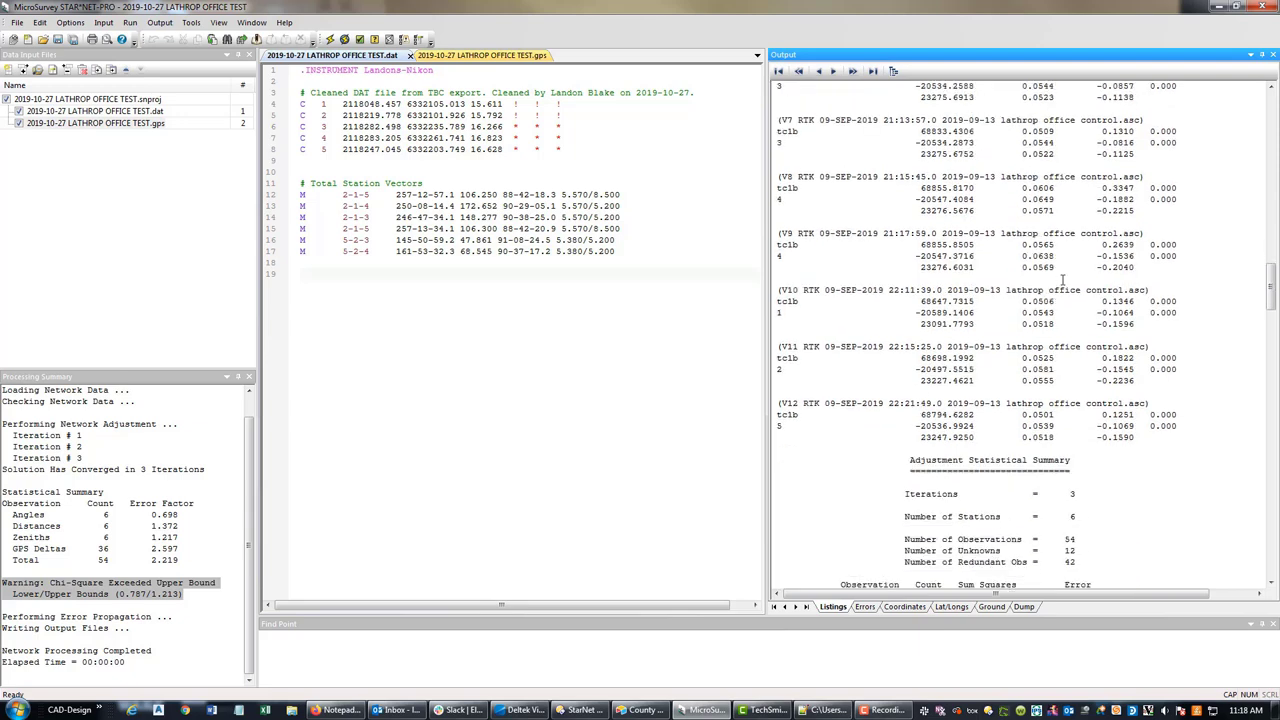
Read the listing's adjustment statistical summary, adjusted coordinates, geodetic positions and grid factors, continuing to the adjusted observations and residuals
scroll(1062, 279, "down", 3)
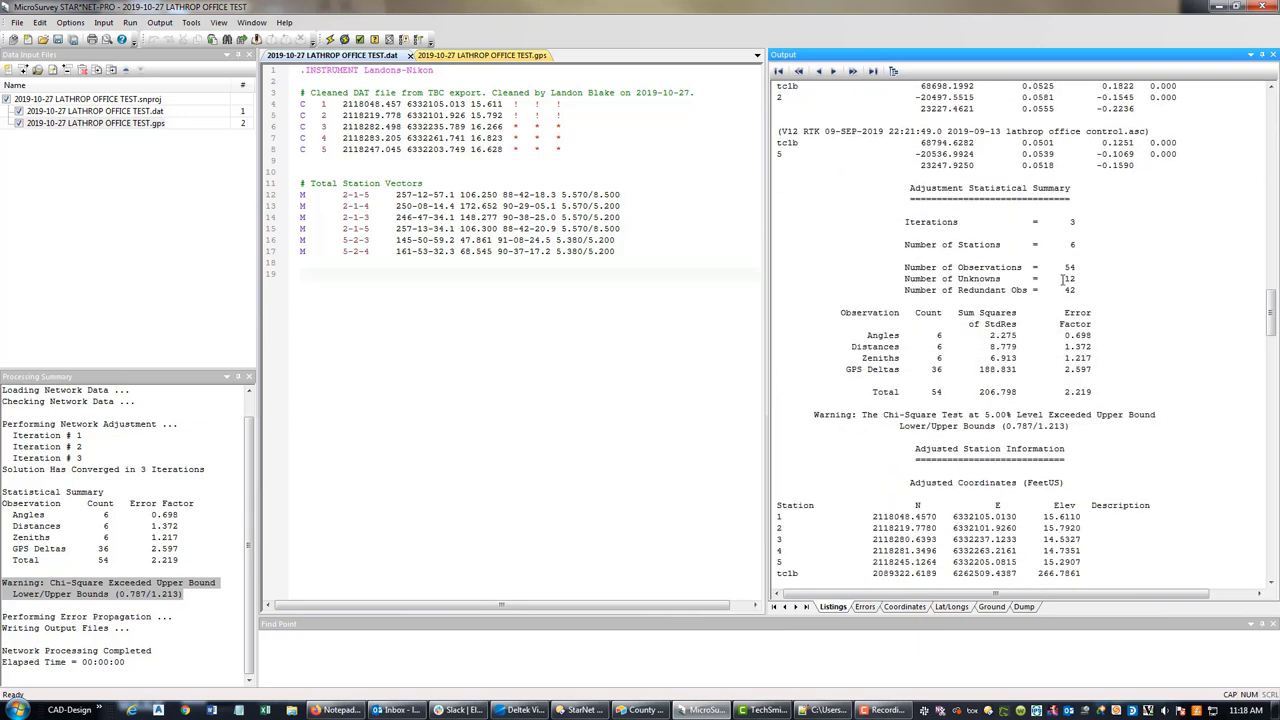
scroll(1062, 279, "down", 2)
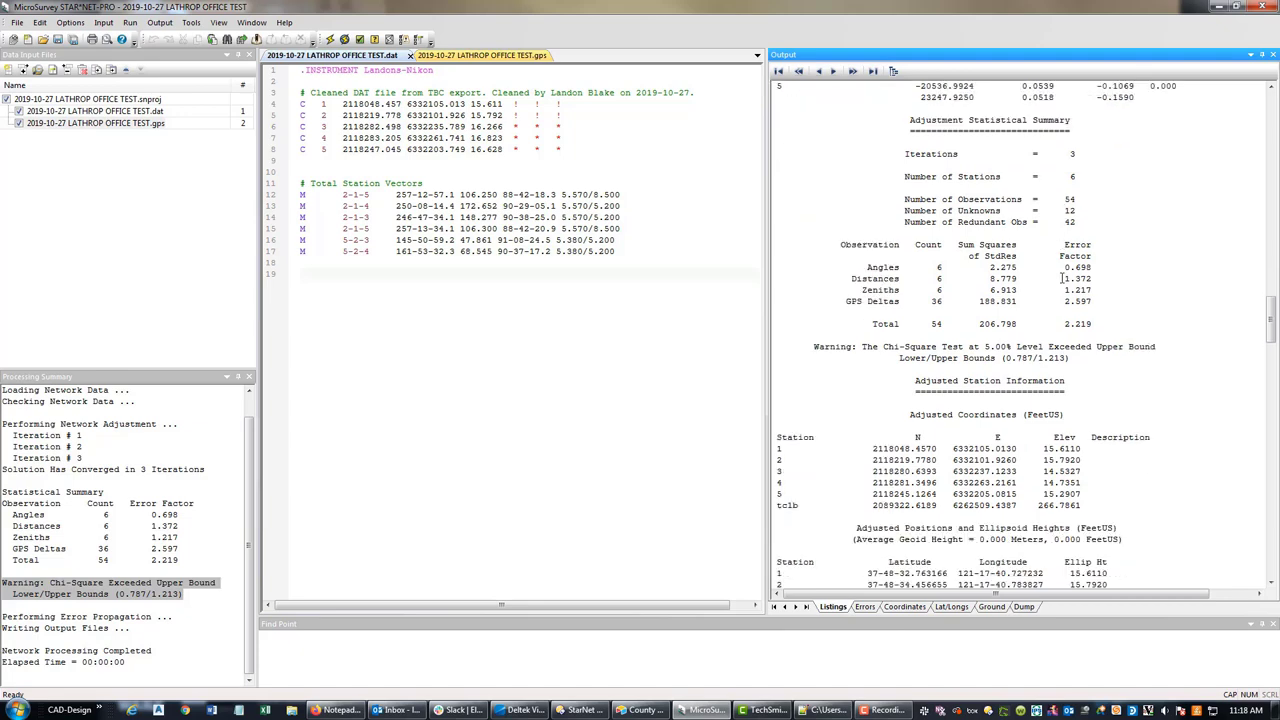
scroll(1062, 279, "down", 2)
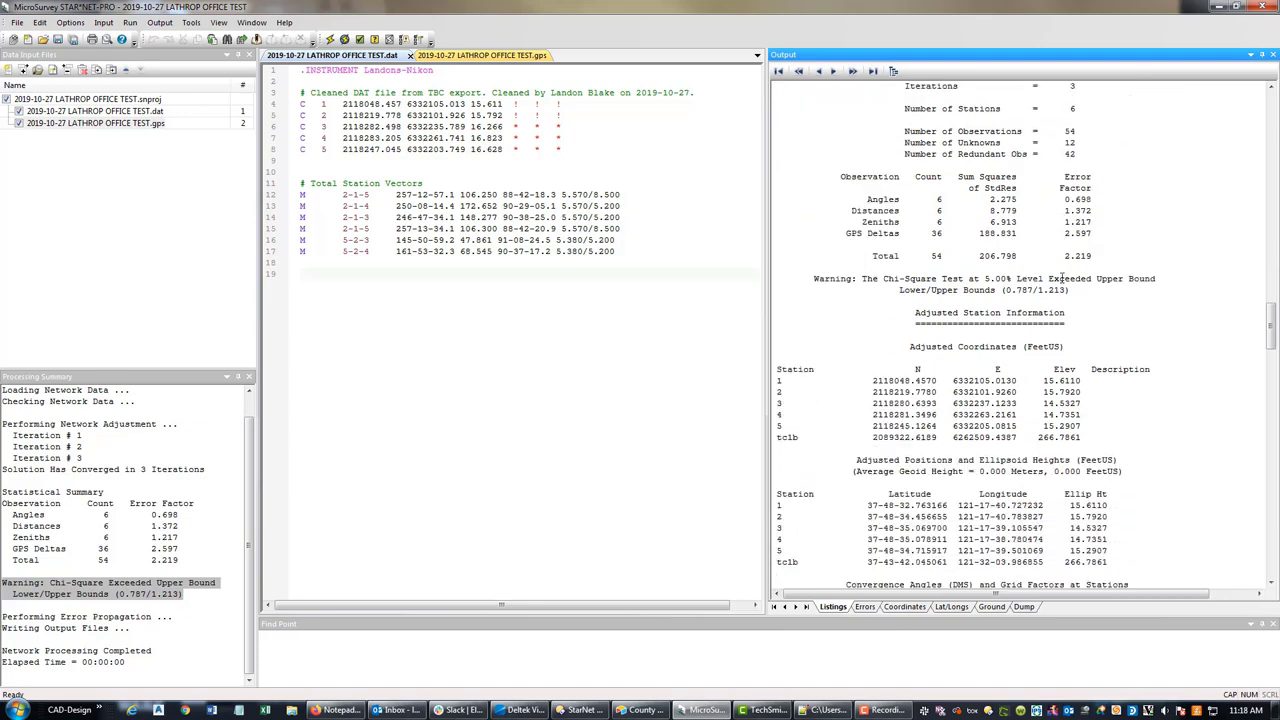
scroll(1062, 279, "down", 2)
scroll(1062, 279, "down", 2)
scroll(1062, 279, "down", 2)
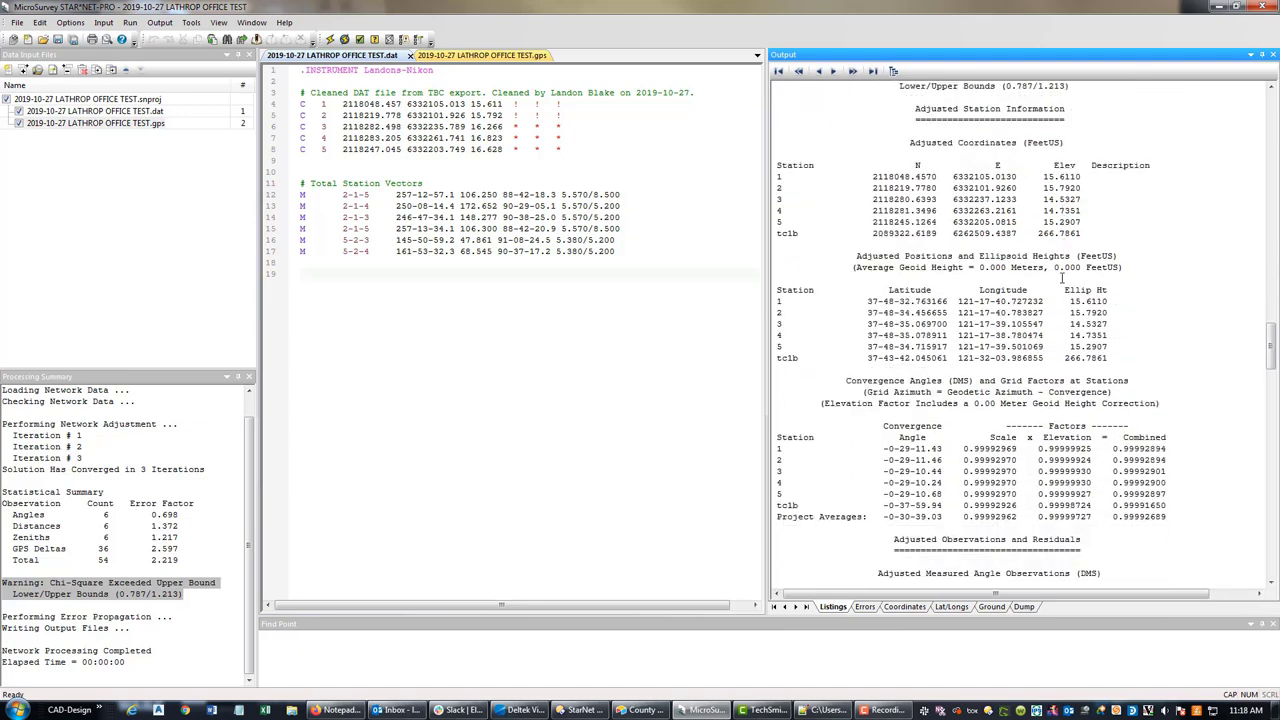
scroll(1062, 279, "down", 1)
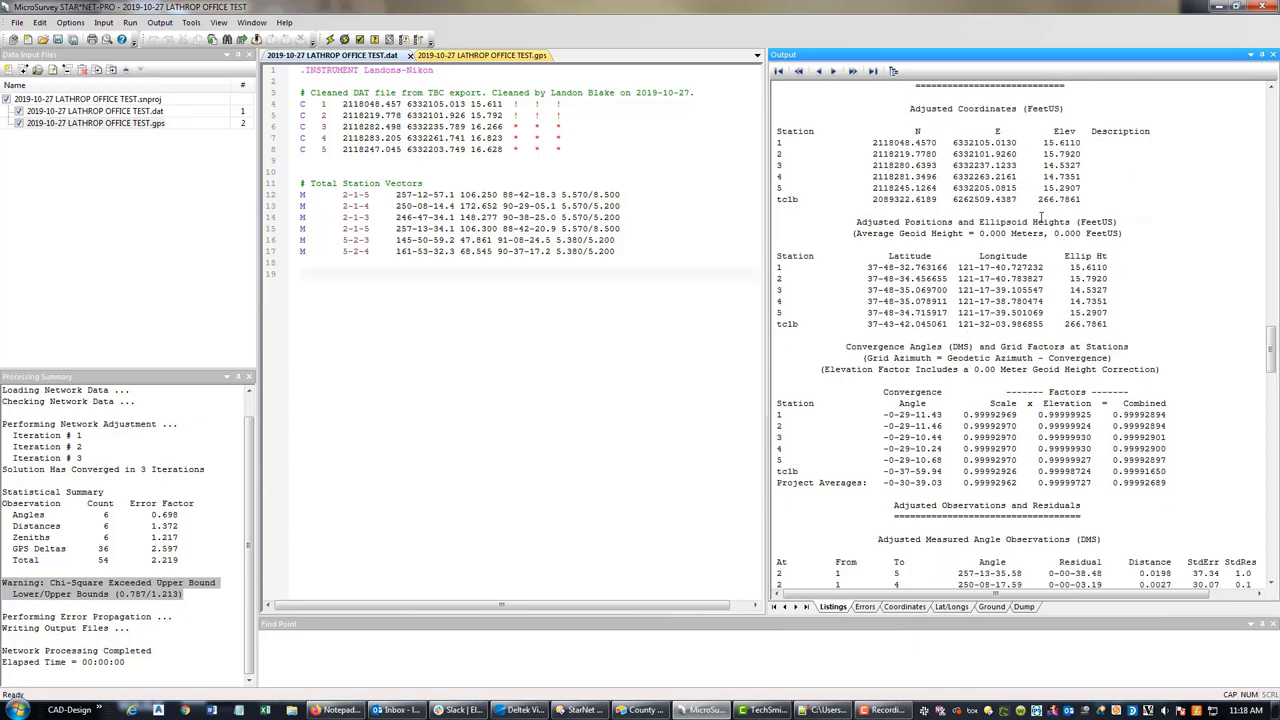
scroll(964, 281, "down", 2)
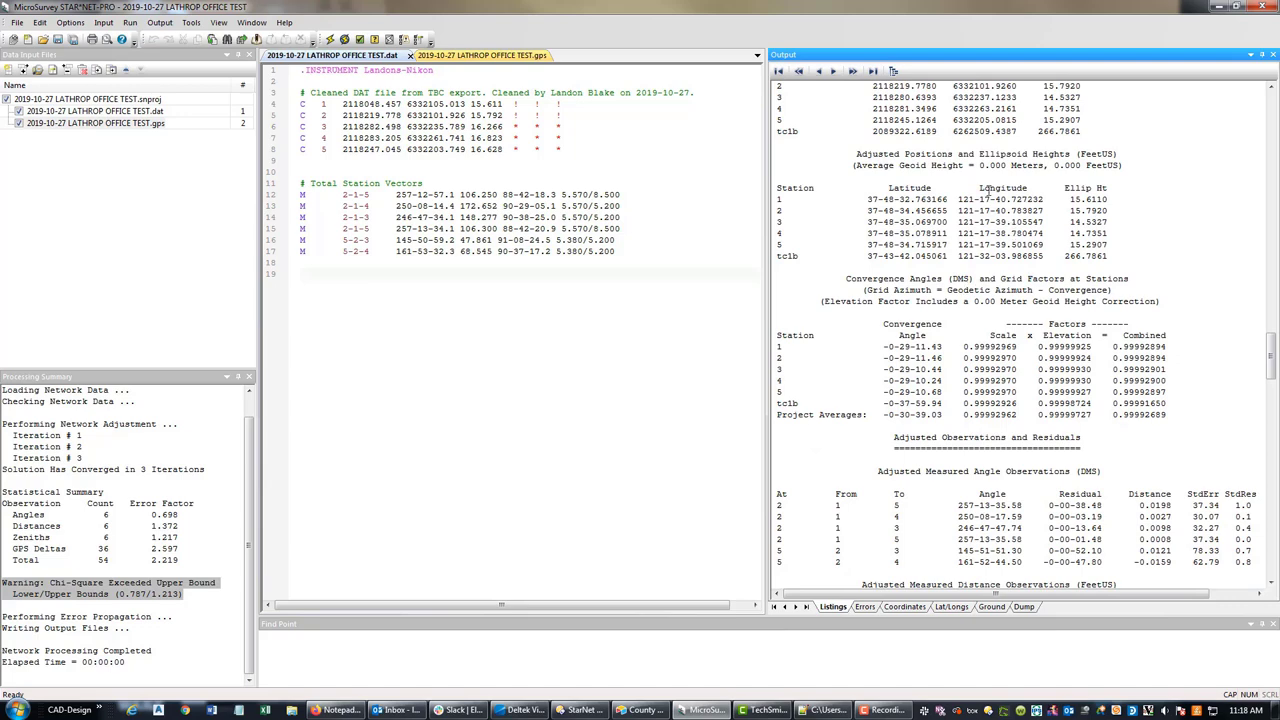
scroll(1028, 221, "down", 7)
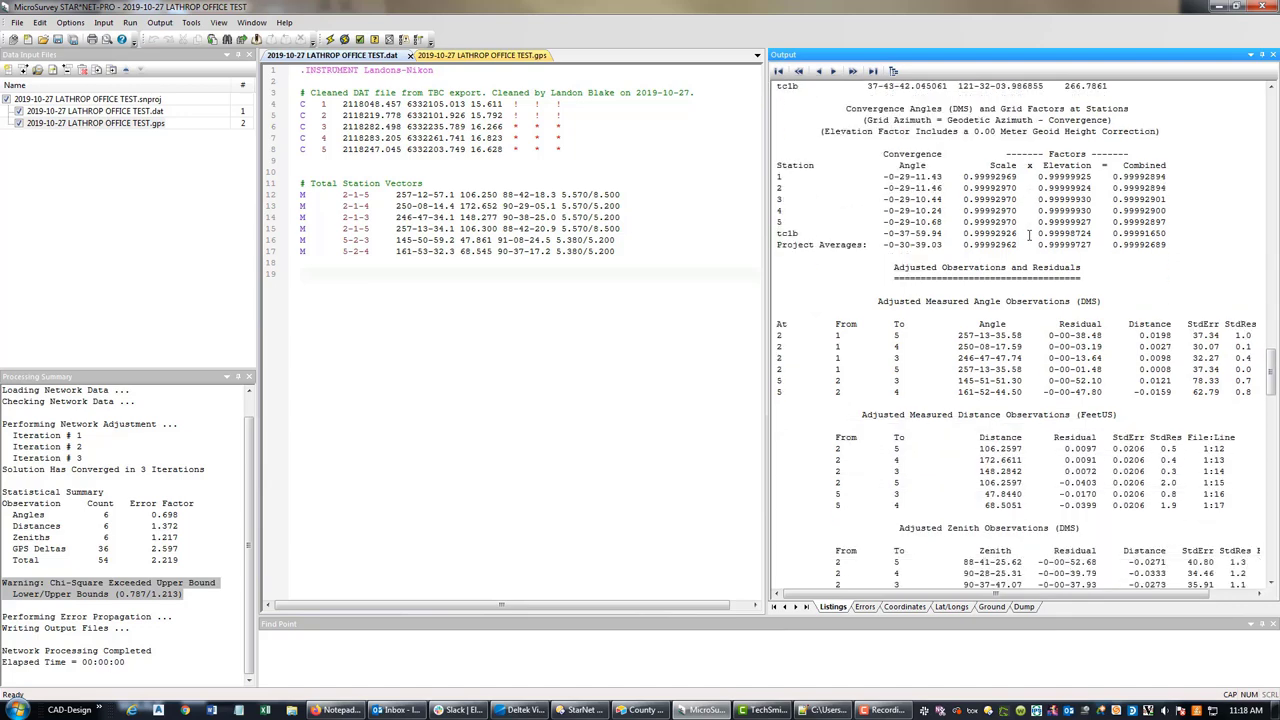
Examine the listing's GPS vector residuals and error propagation section, focusing on the station coordinate standard deviations in N, E and elevation
scroll(1029, 233, "down", 20)
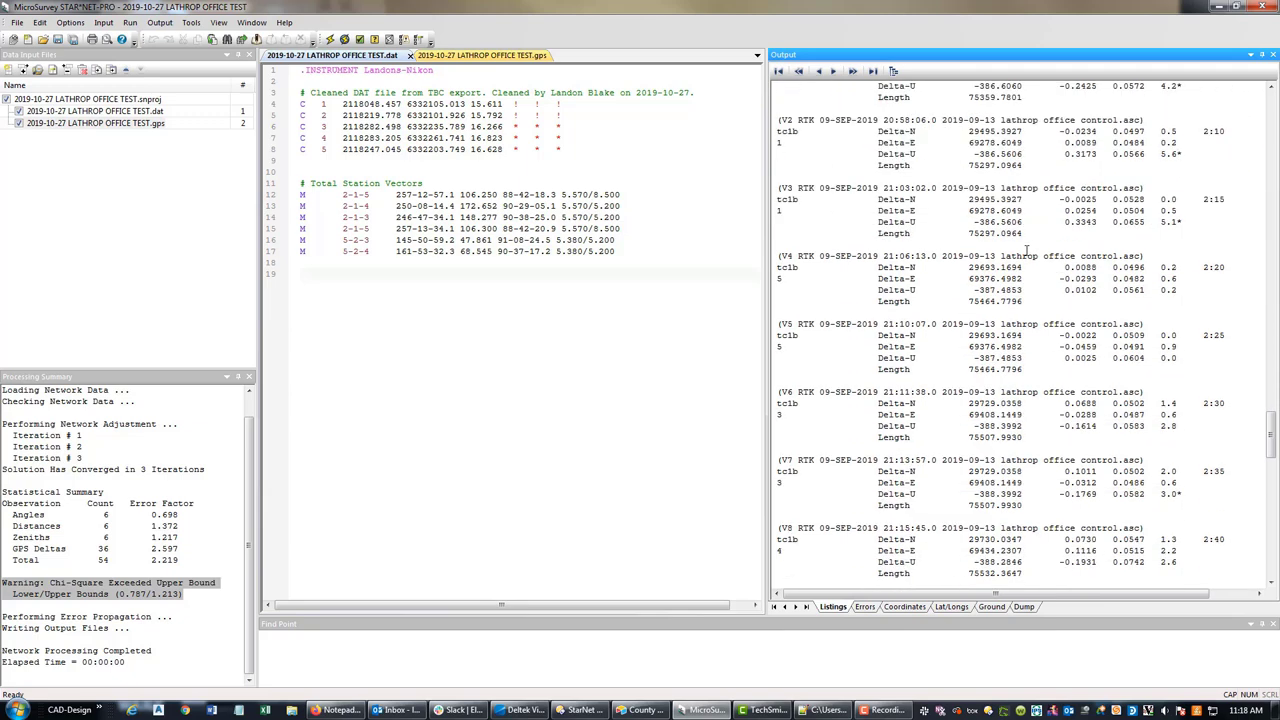
scroll(1025, 250, "down", 20)
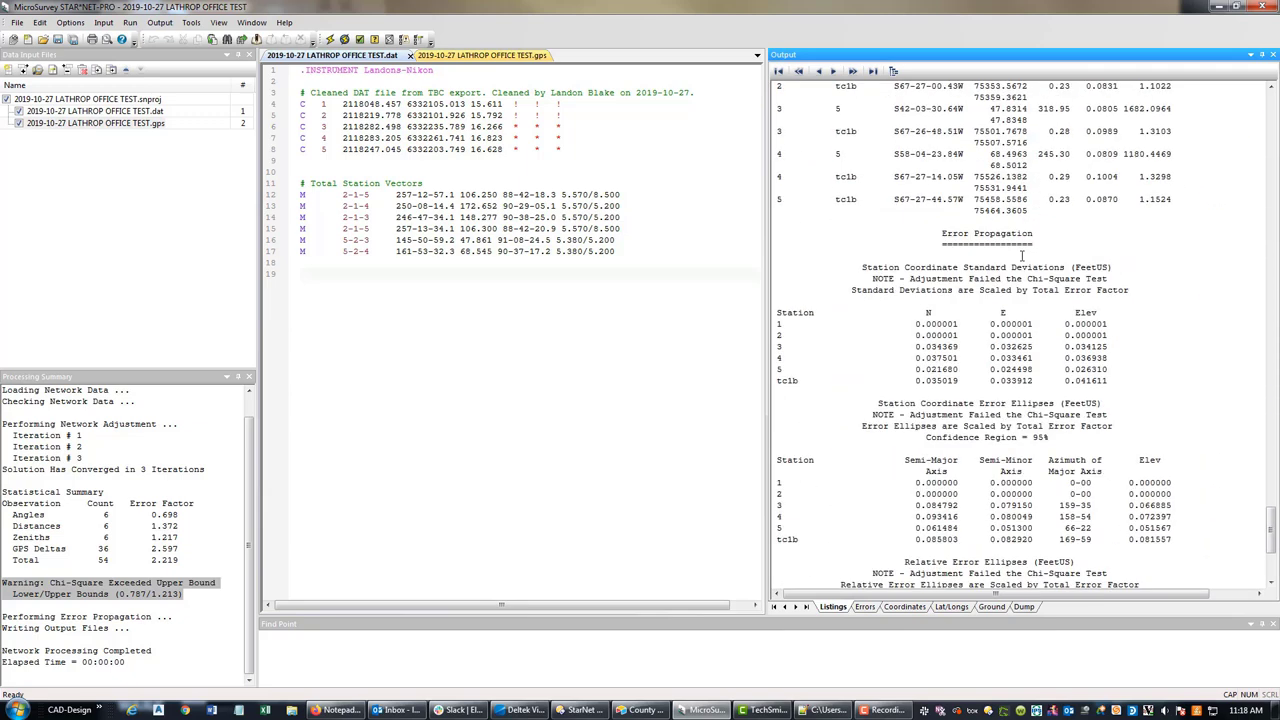
left_click_drag(1118, 262, 780, 190)
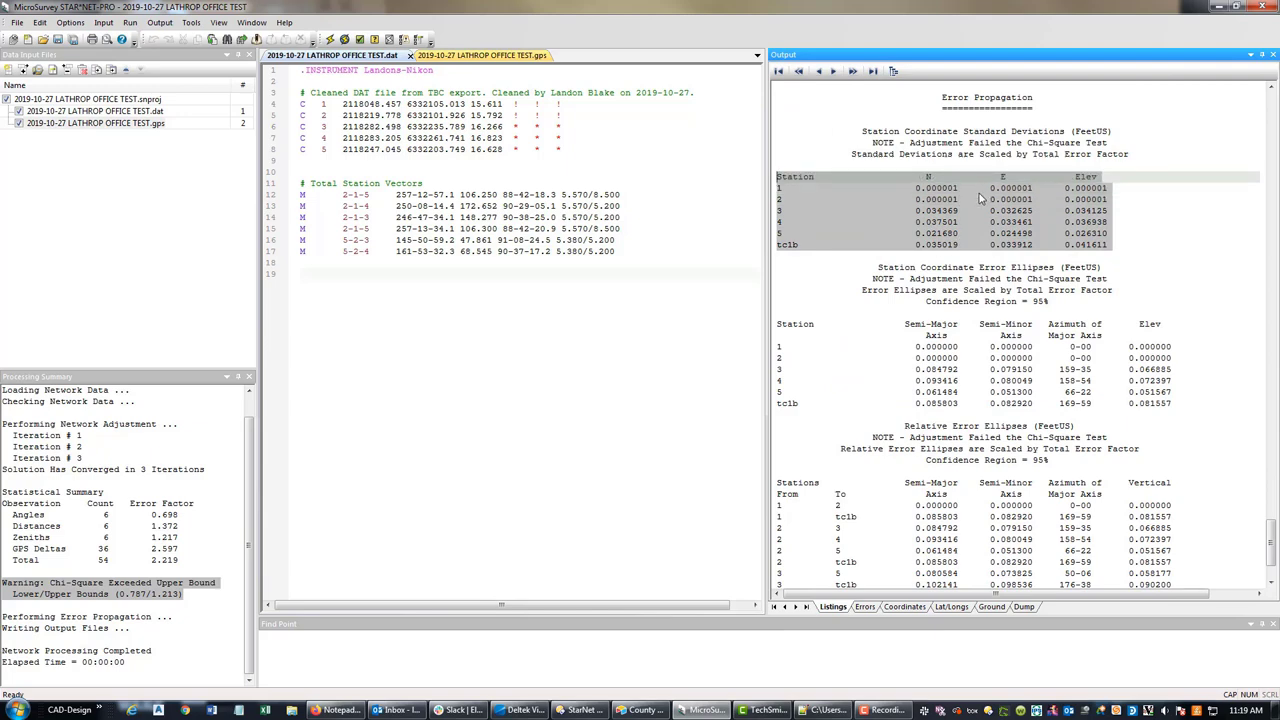
scroll(950, 185, "down", 2)
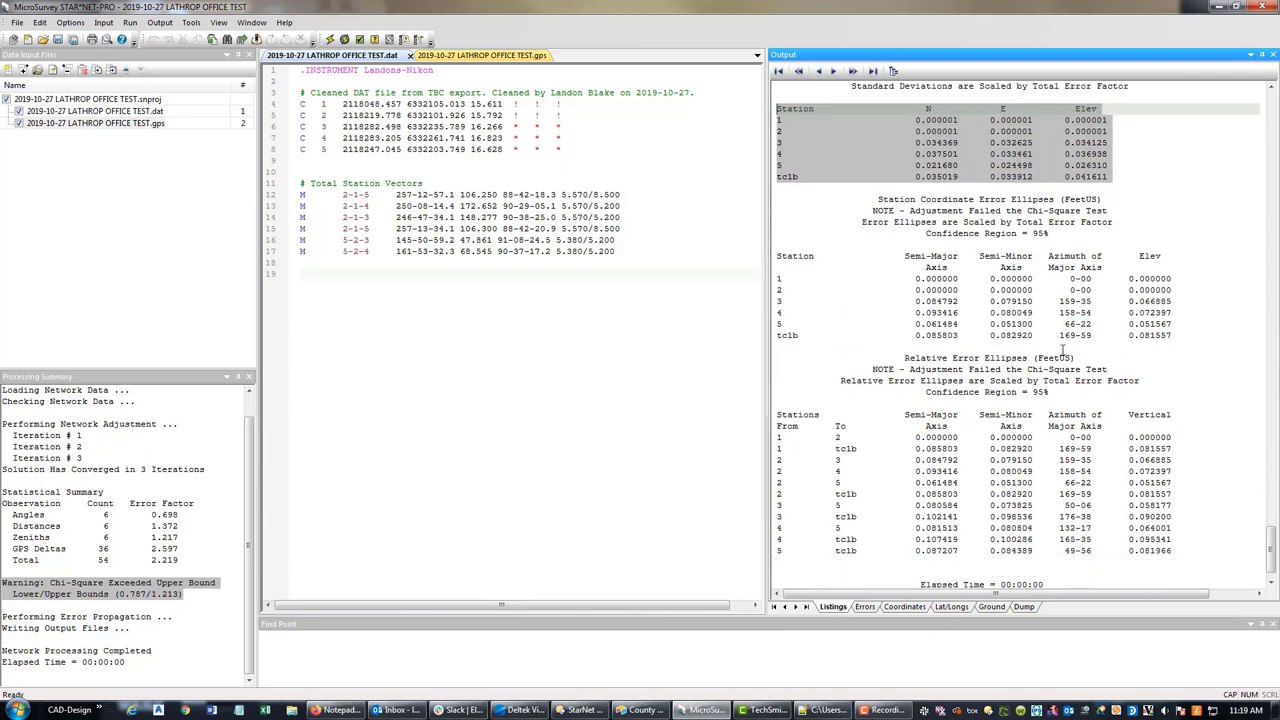
scroll(848, 155, "up", 2)
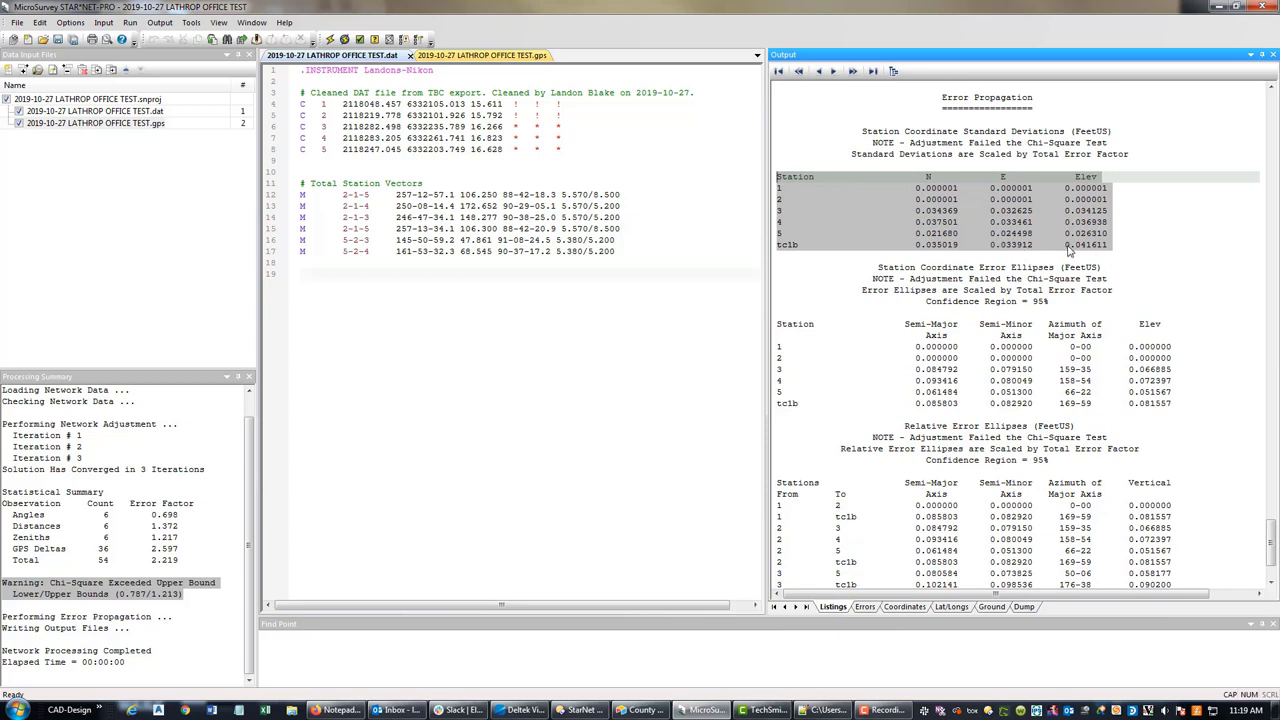
left_click(1145, 237)
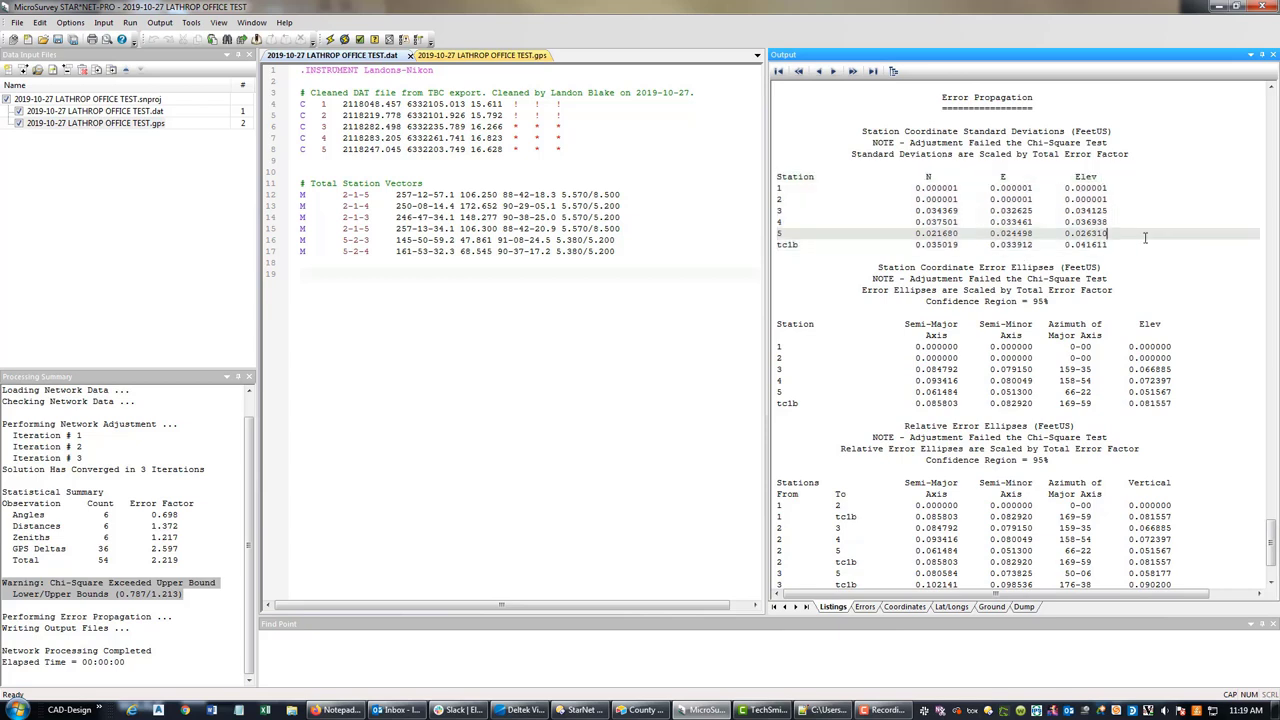
left_click_drag(1123, 254, 777, 176)
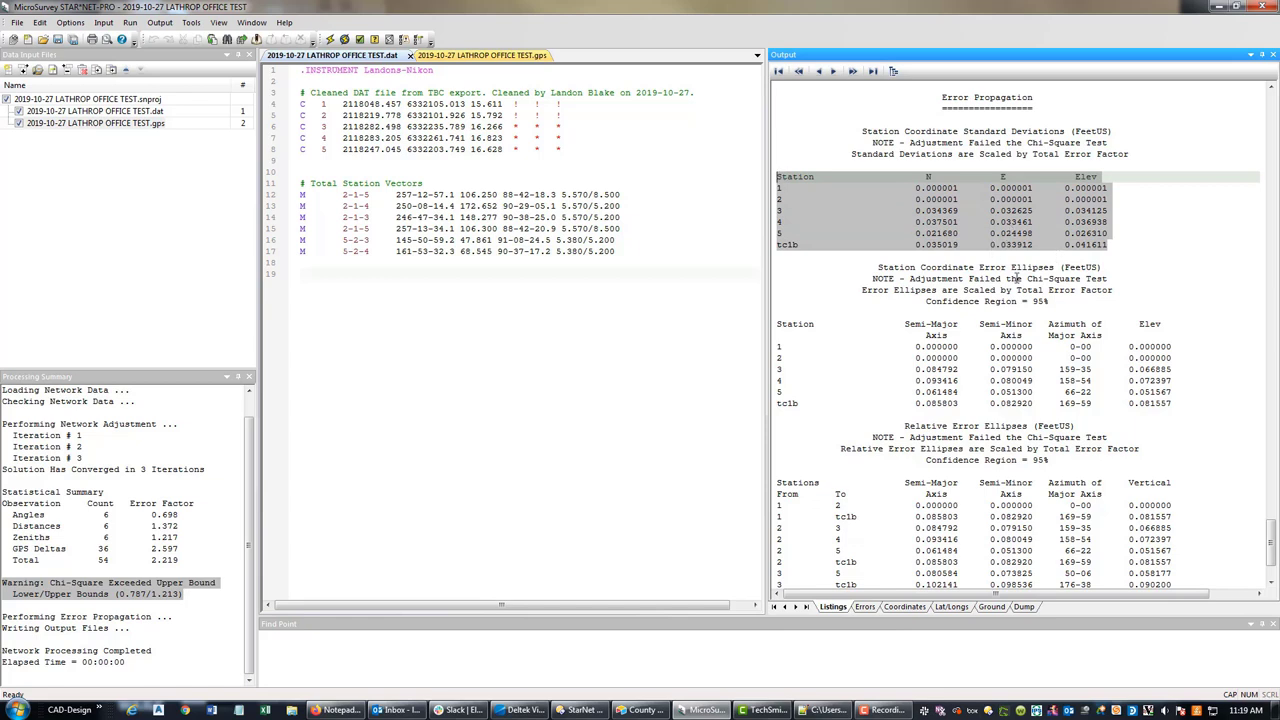
Bring up 2019-10-27 LATHROP OFFICE TEST.gps and check its opening instrument line that assigns RTN-R10
left_click(397, 308)
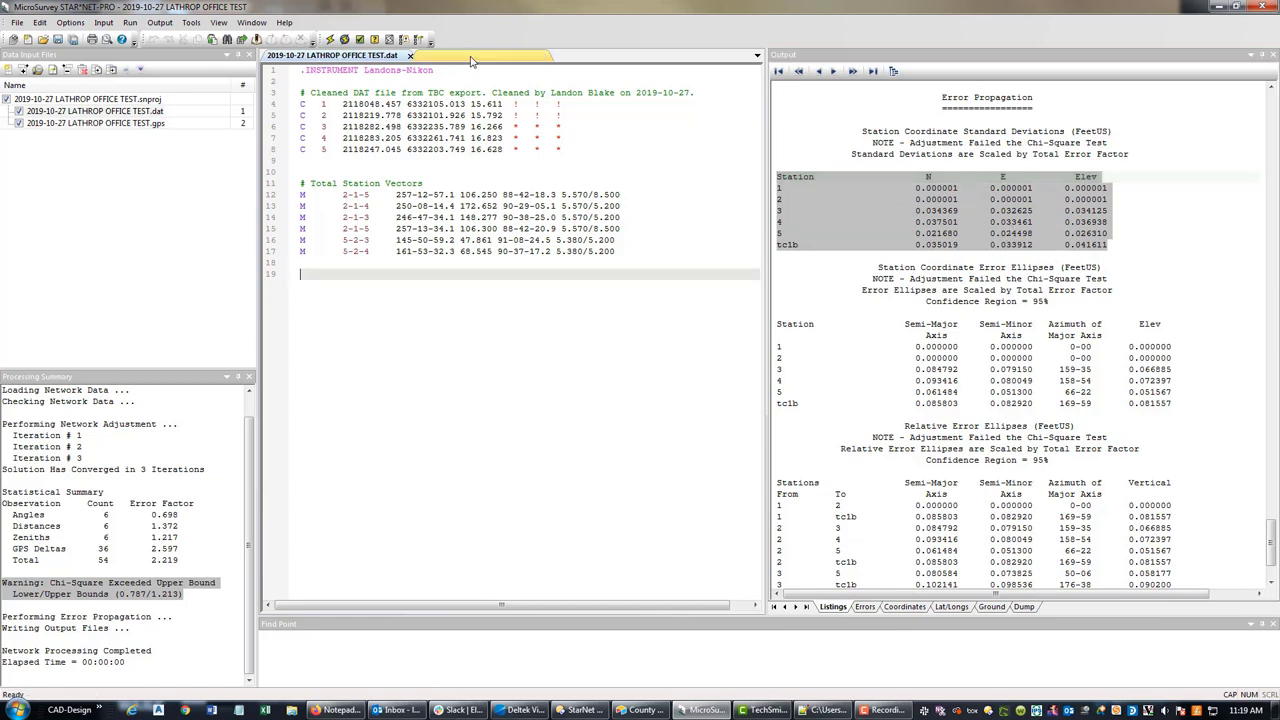
left_click(468, 56)
scroll(750, 280, "up", 5)
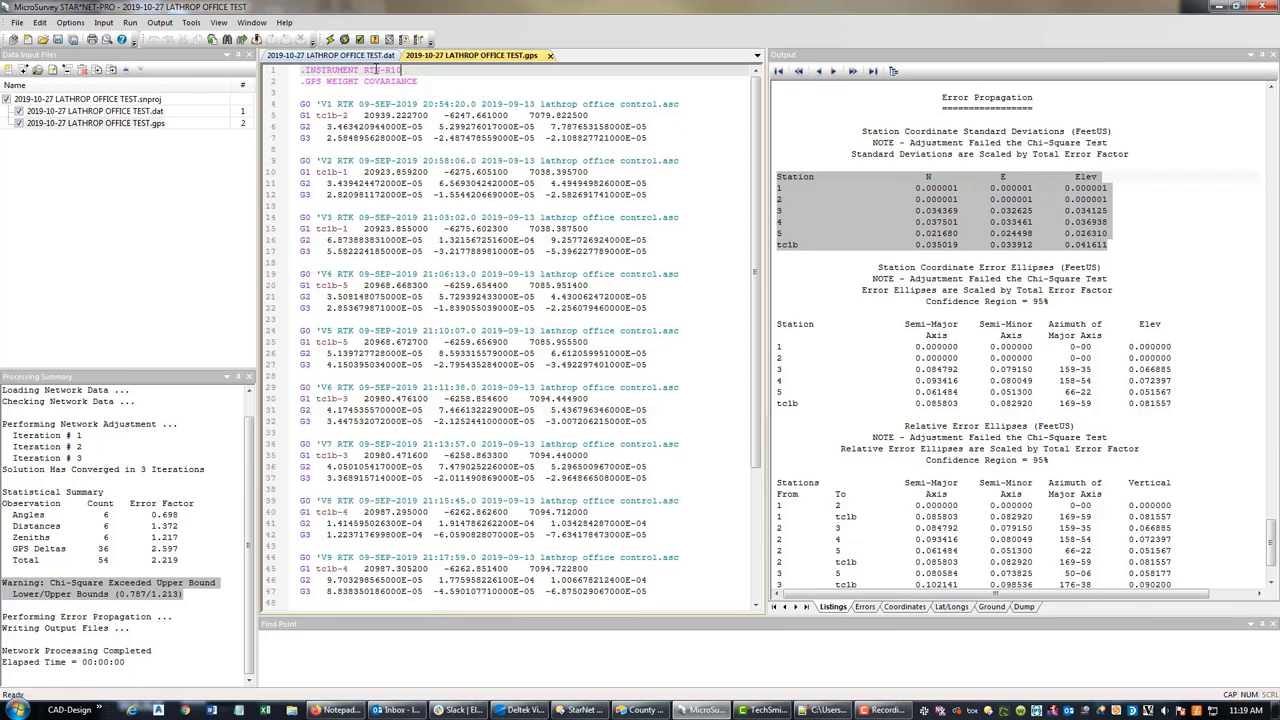
left_click_drag(300, 70, 404, 72)
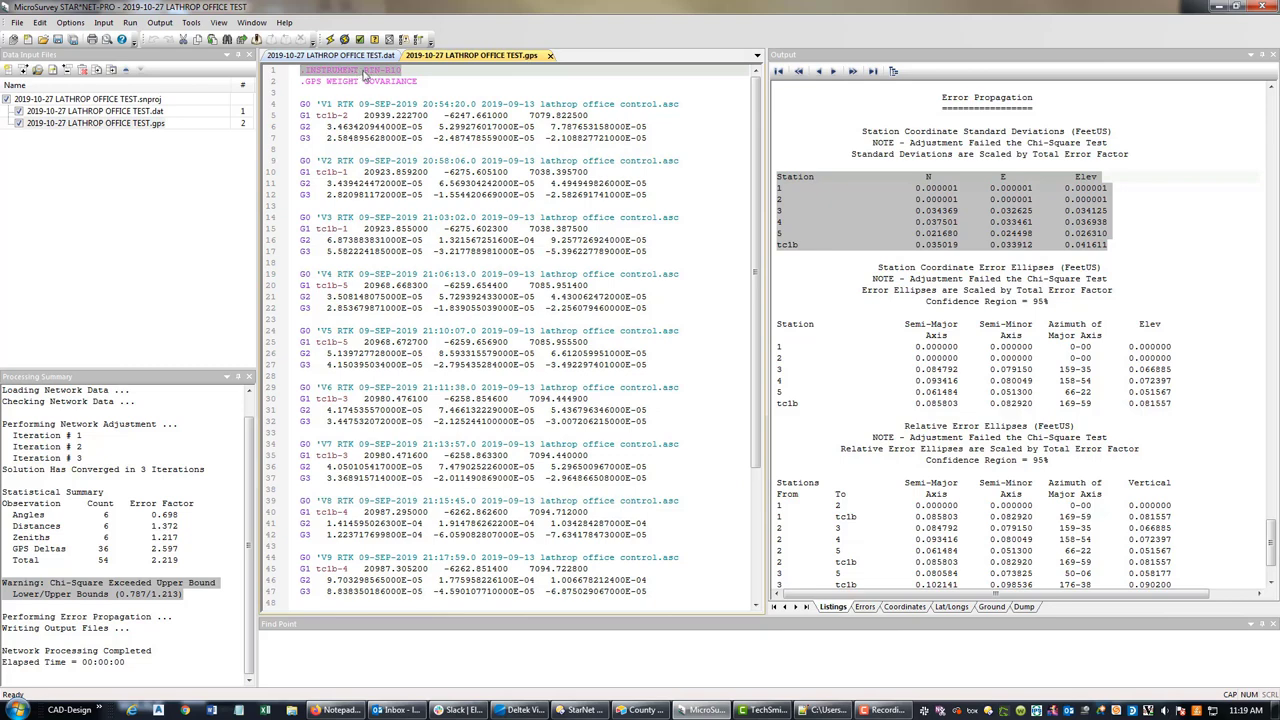
left_click(70, 22)
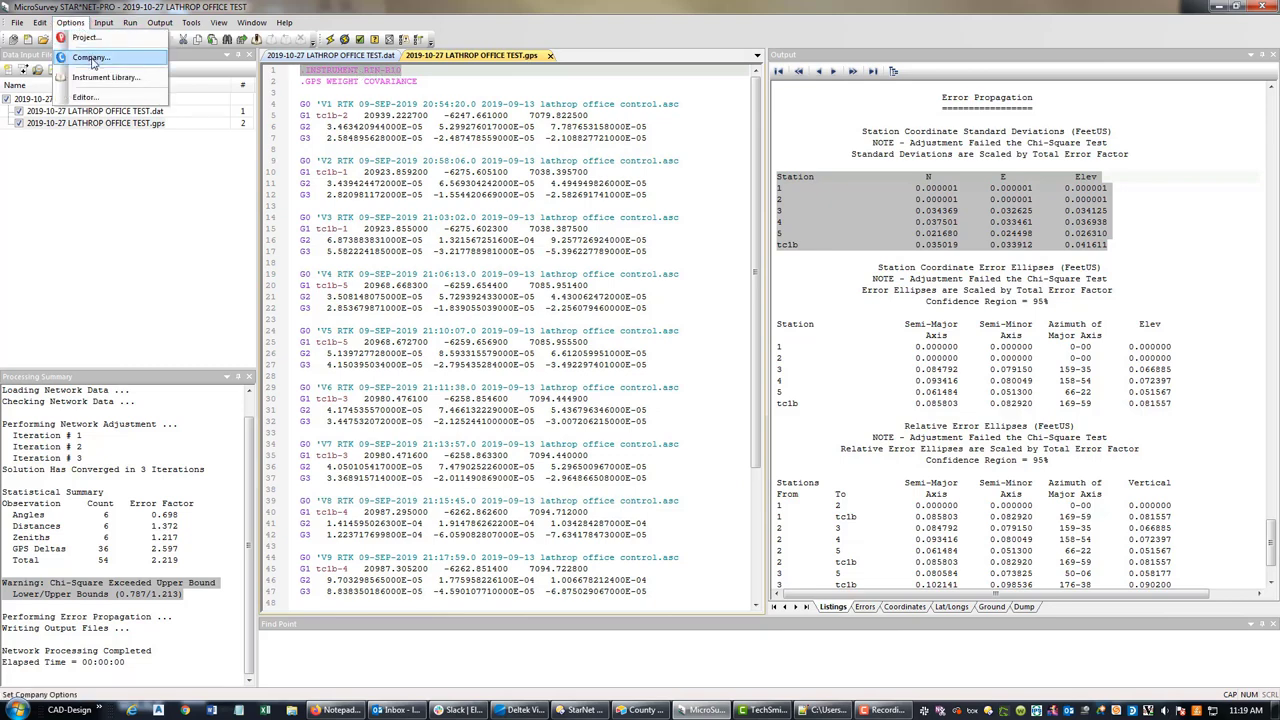
left_click(90, 58)
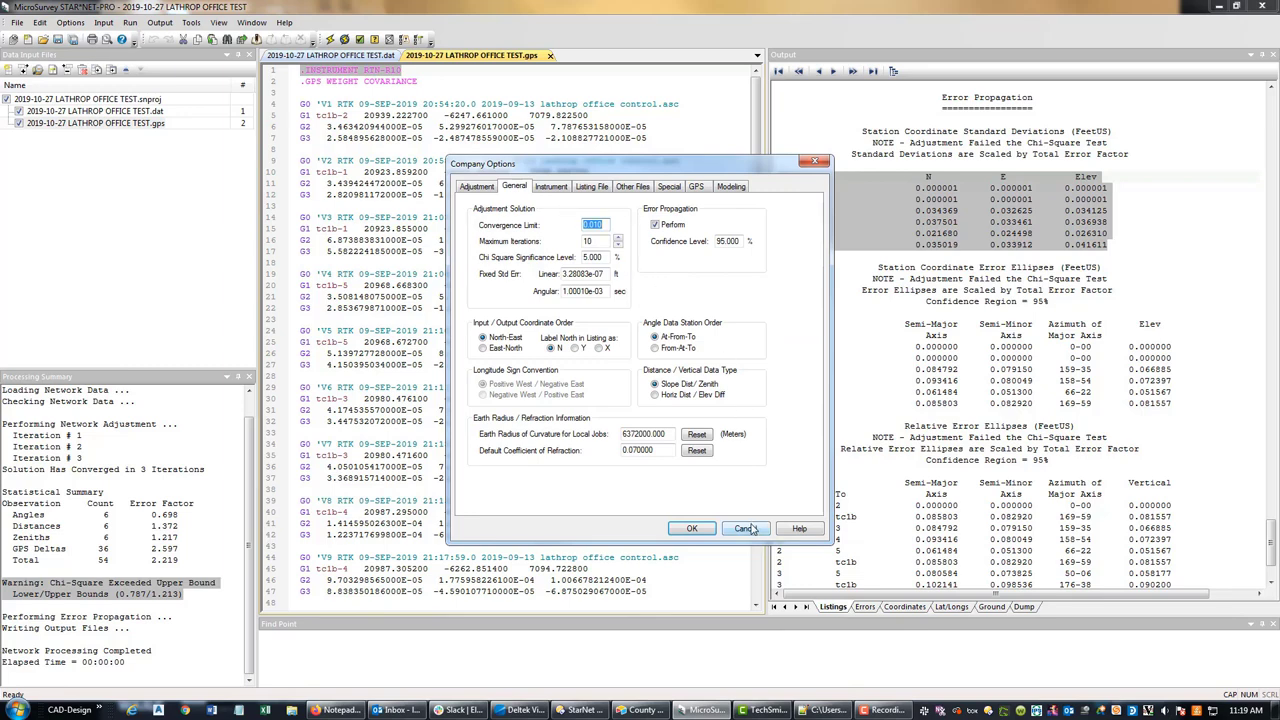
left_click(745, 529)
Review the error settings of company instrument RTN-R10 in the Instrument Library and leave them without making changes
left_click(70, 22)
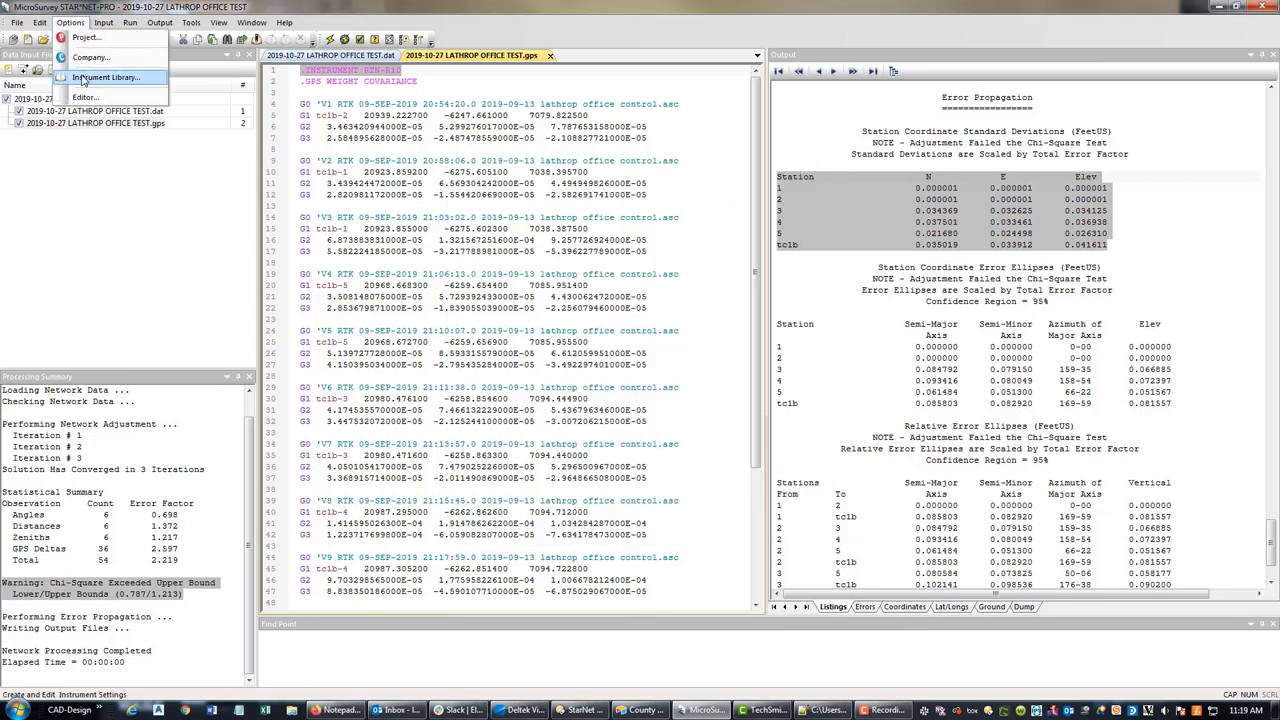
left_click(84, 78)
left_click(545, 288)
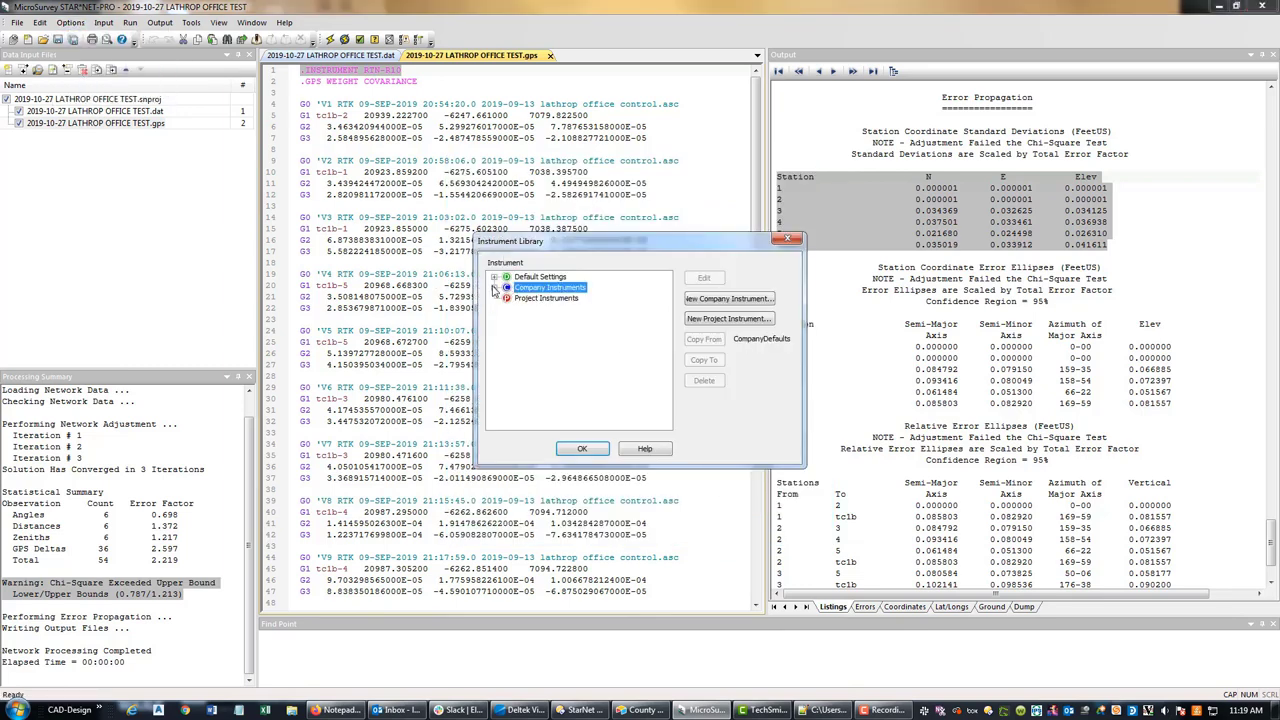
left_click(493, 288)
left_click(539, 309)
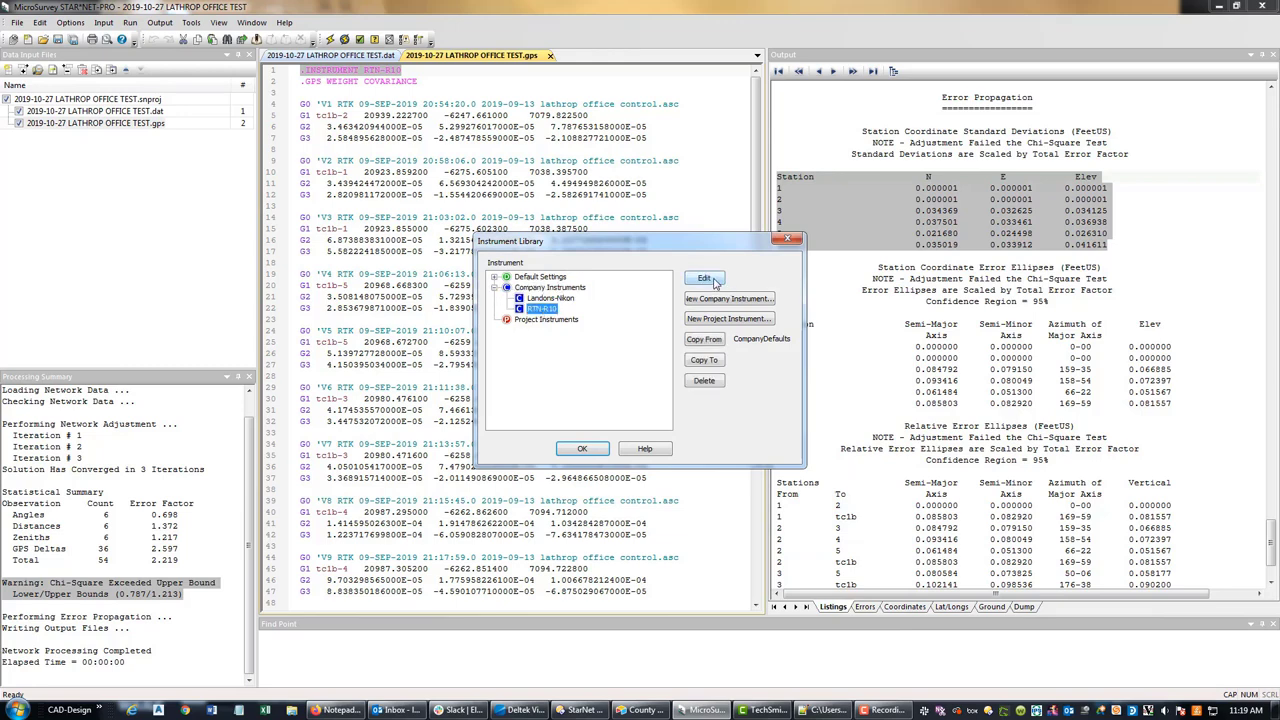
left_click(705, 279)
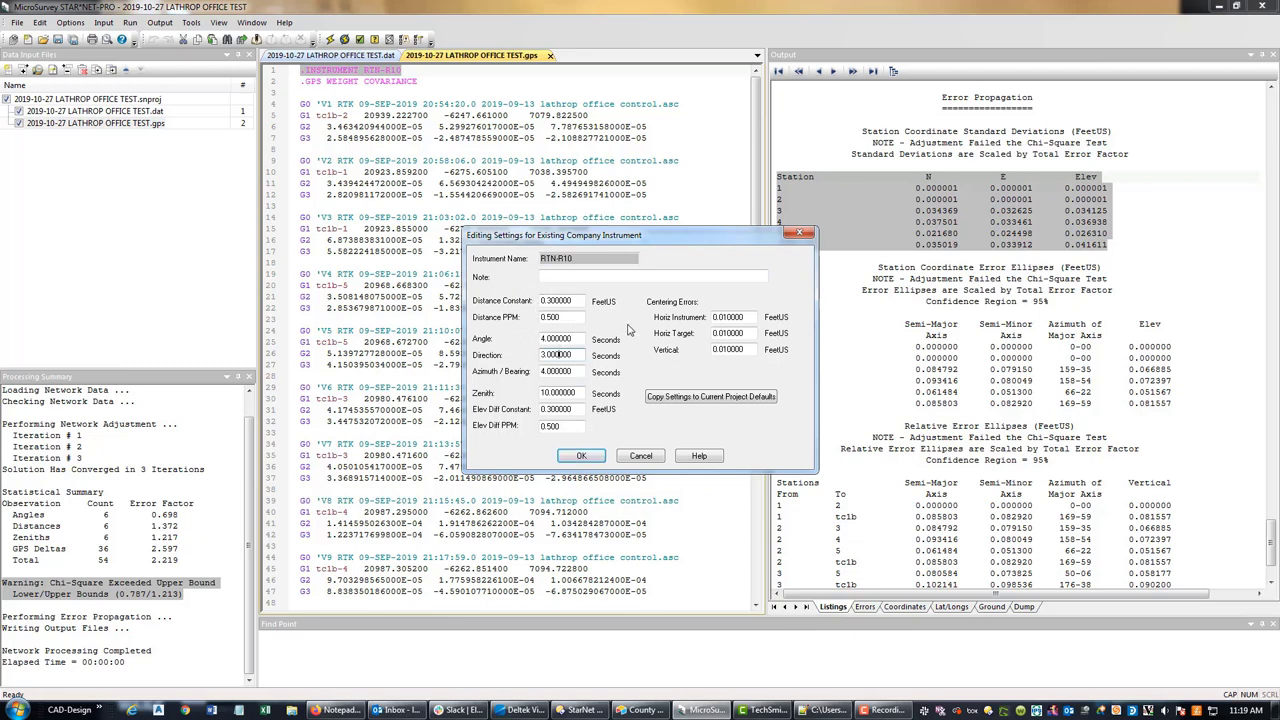
left_click(641, 456)
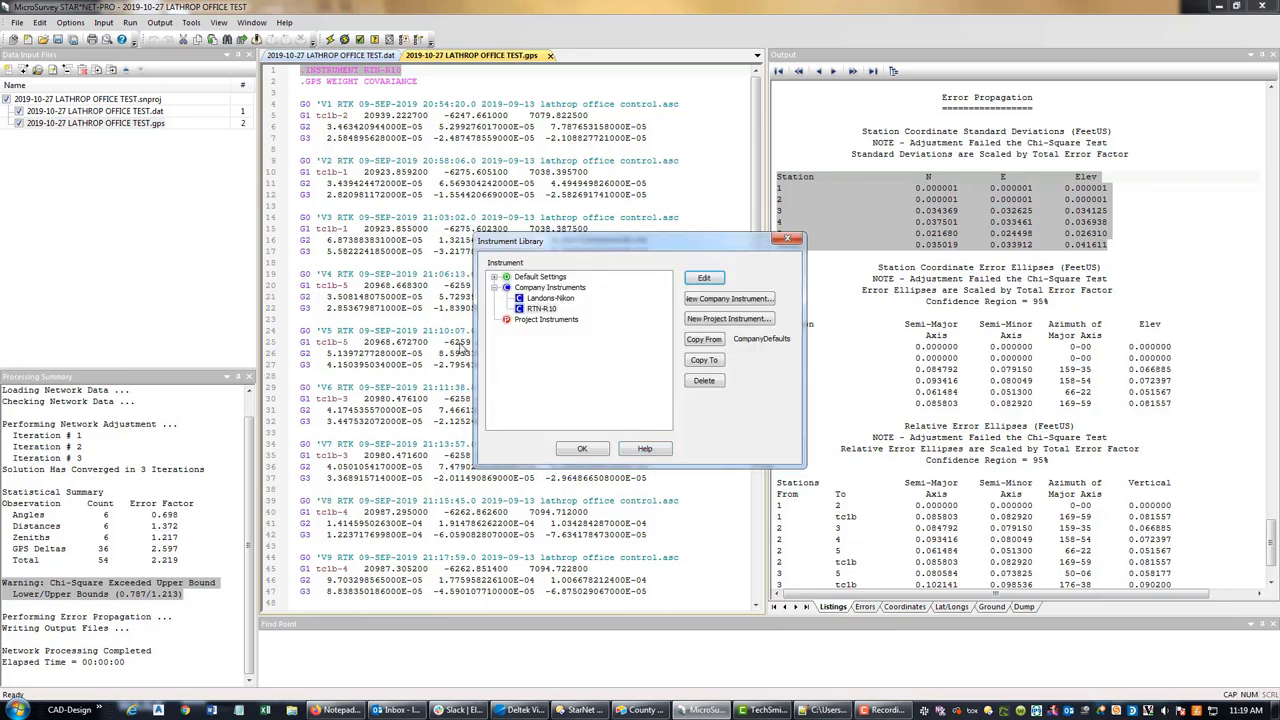
Inspect the default settings offered for a new company instrument without creating one, and select the project instruments group
left_click(552, 321)
left_click(557, 290)
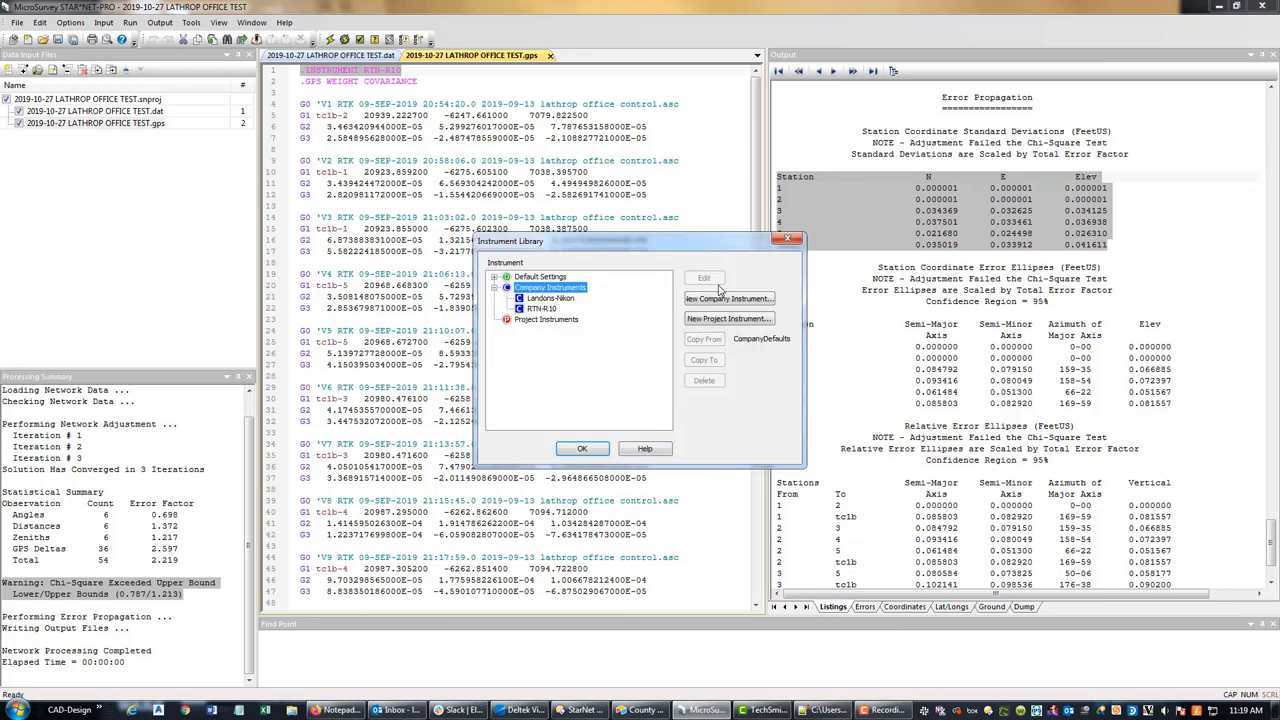
left_click(707, 301)
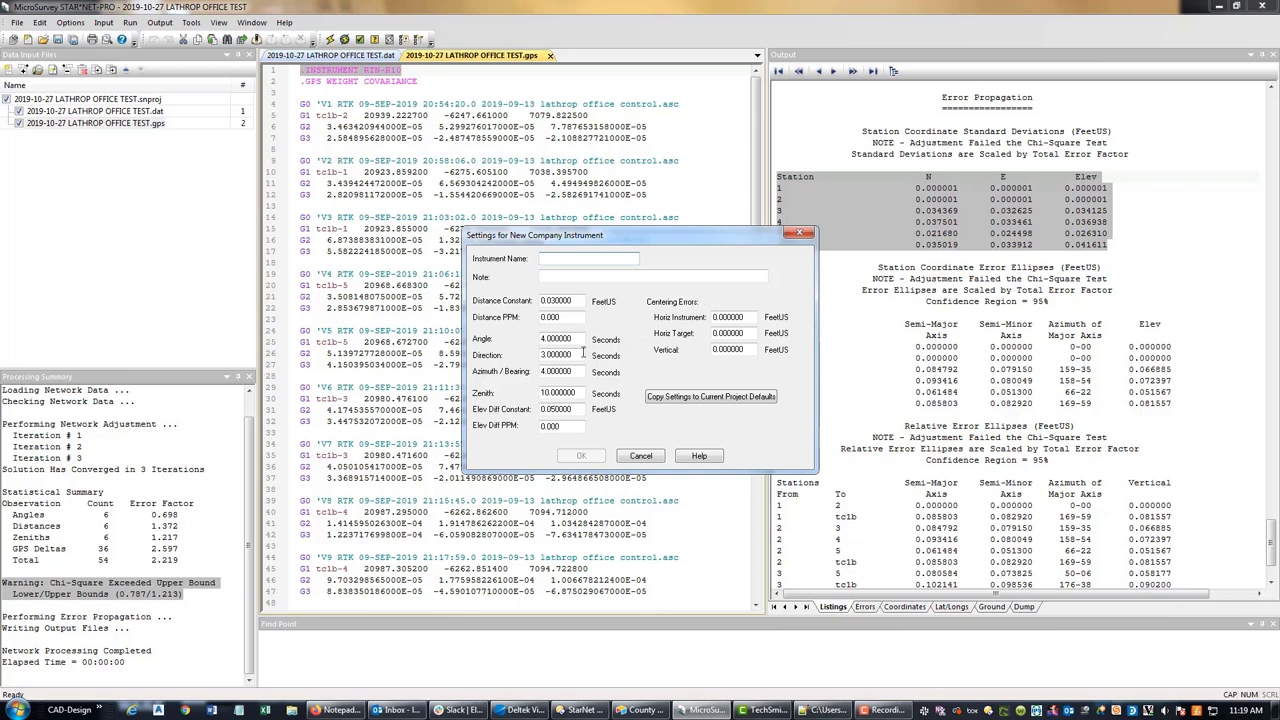
left_click(645, 456)
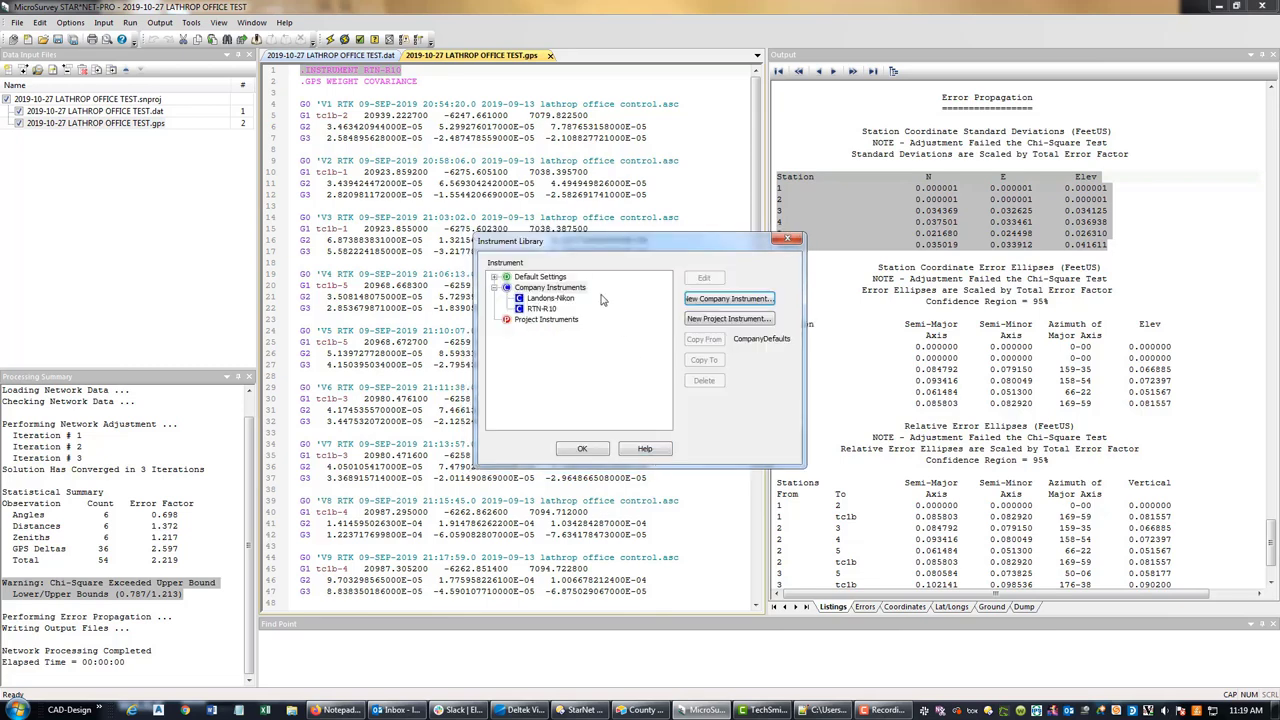
left_click(550, 320)
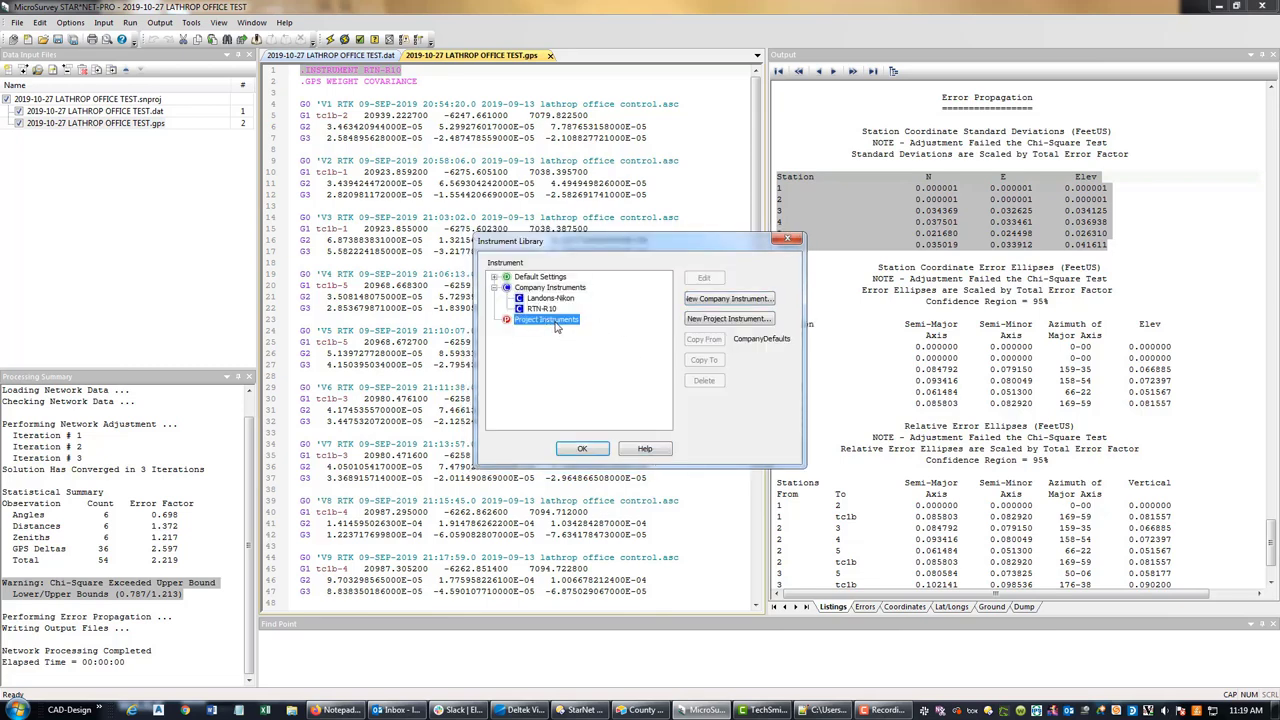
Consult the help page on the Instrument Library and close both the help and the library
left_click(644, 449)
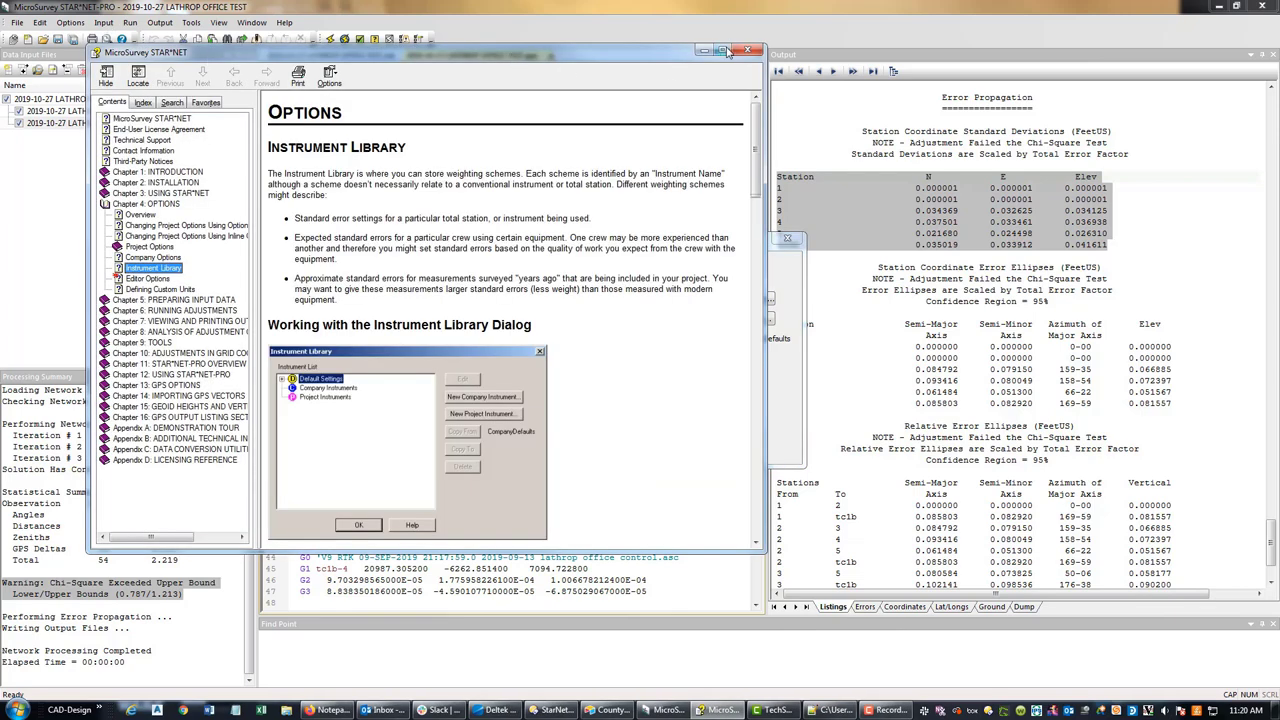
left_click(748, 51)
left_click(790, 240)
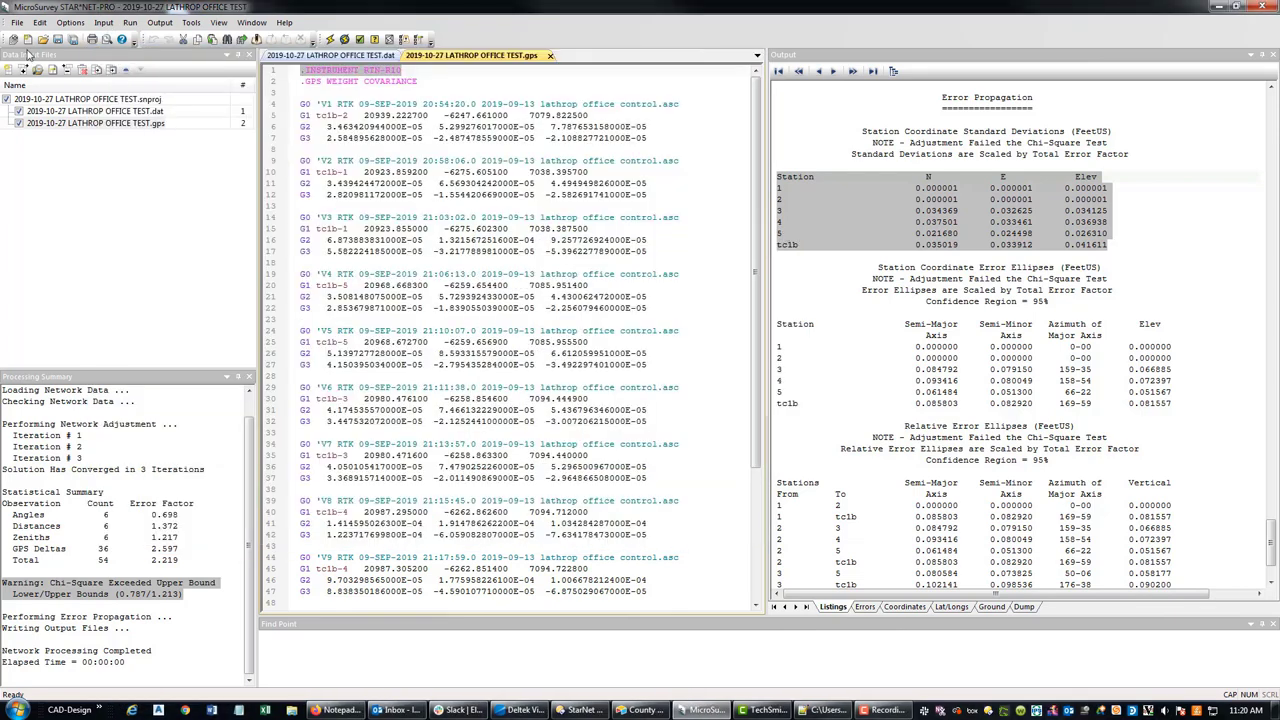
left_click(66, 24)
left_click(68, 23)
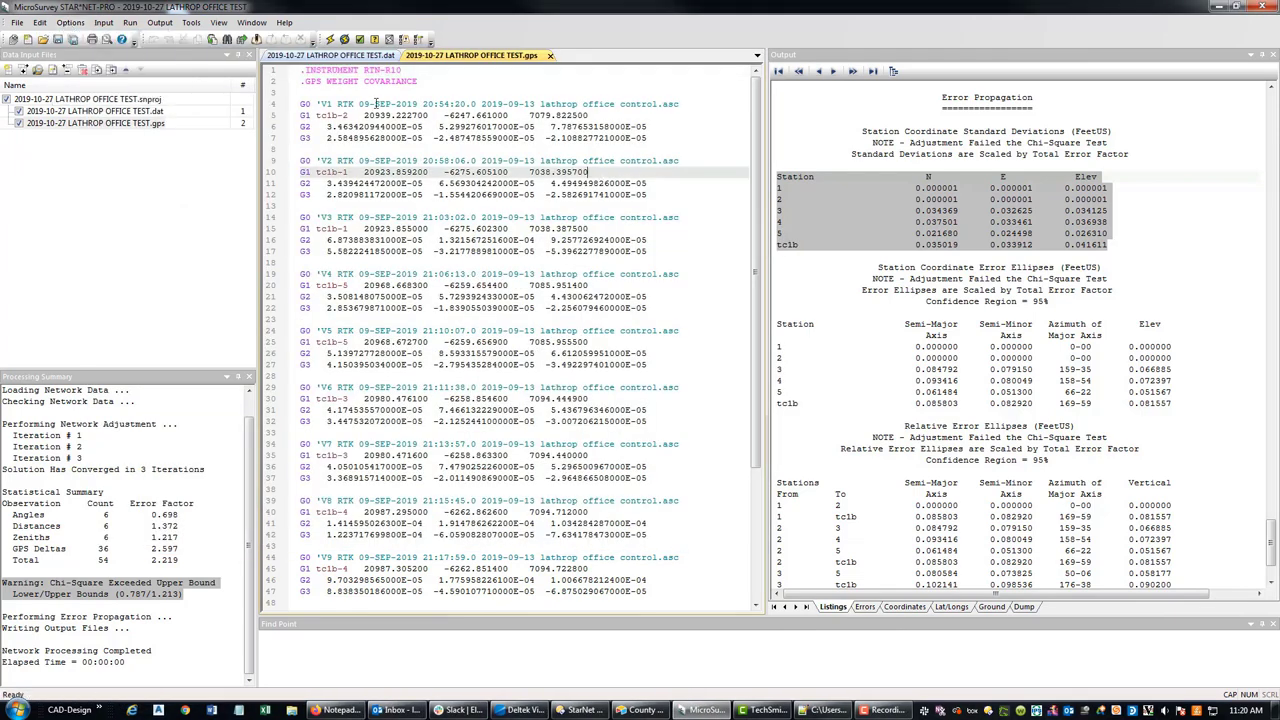
Delete the .INSTRUMENT RTN-R10 line at the start of the .gps data file, leaving .GPS WEIGHT COVARIANCE as the first line
left_click_drag(421, 72, 232, 77)
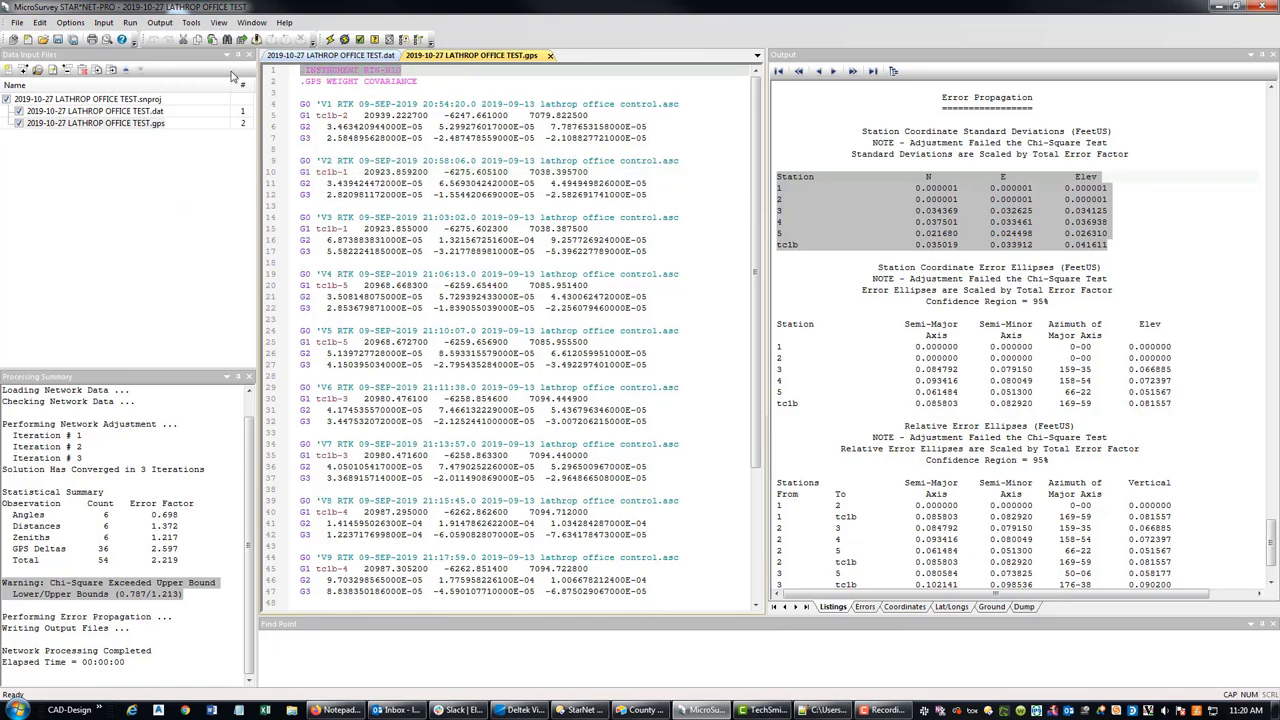
key("Delete")
key("Delete")
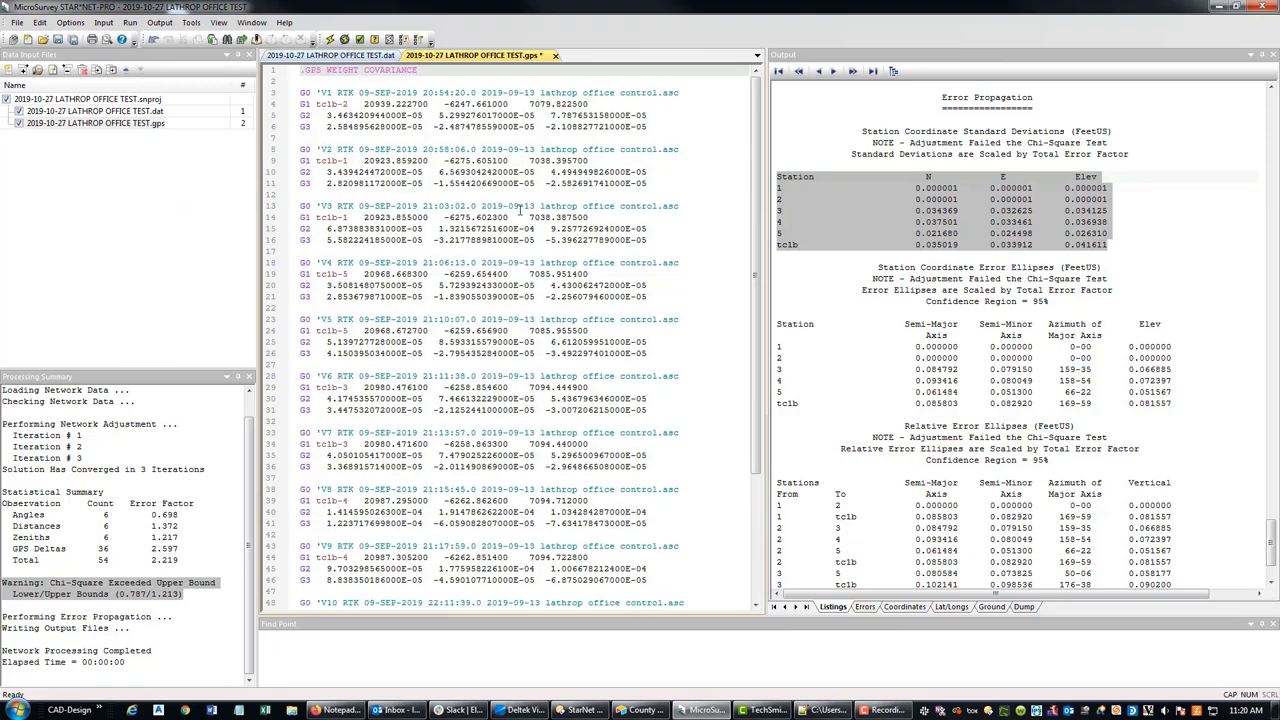
left_click(613, 274)
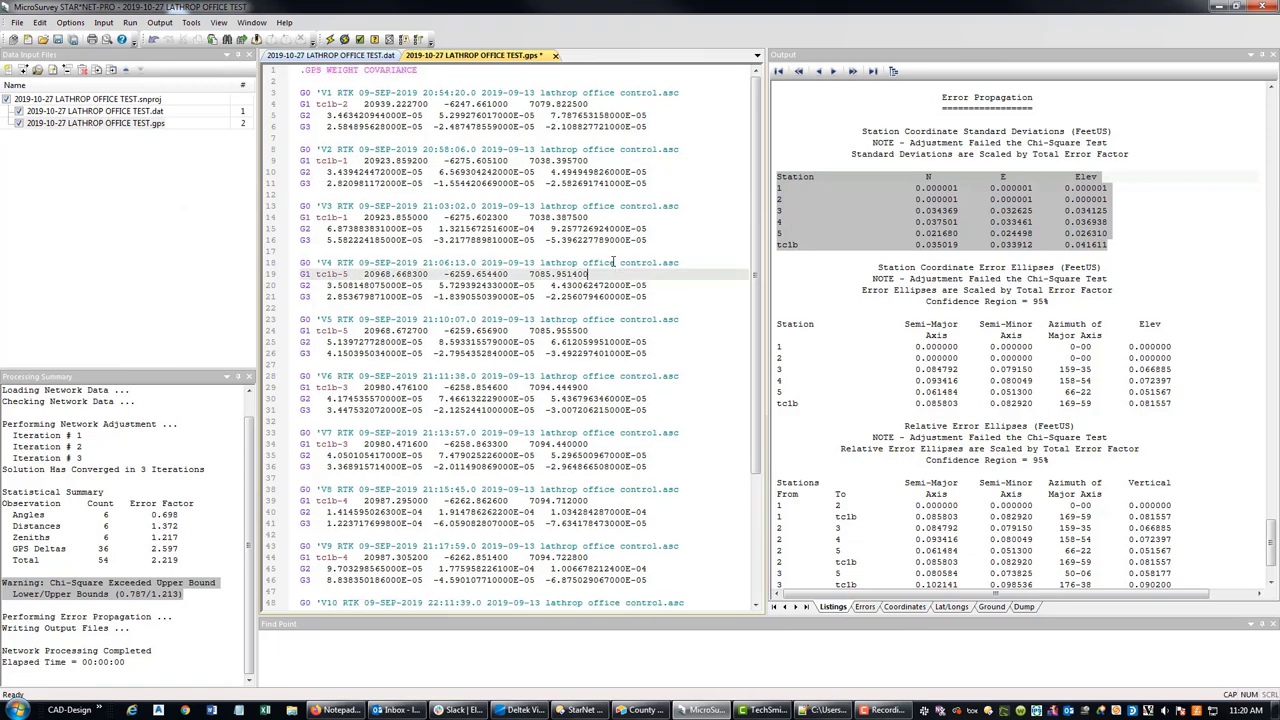
Set the project's default GPS vector standard errors to 0.150 m horizontal and 0.150 m vertical, with a vertical PPM of 0.001
left_click(70, 22)
left_click(85, 37)
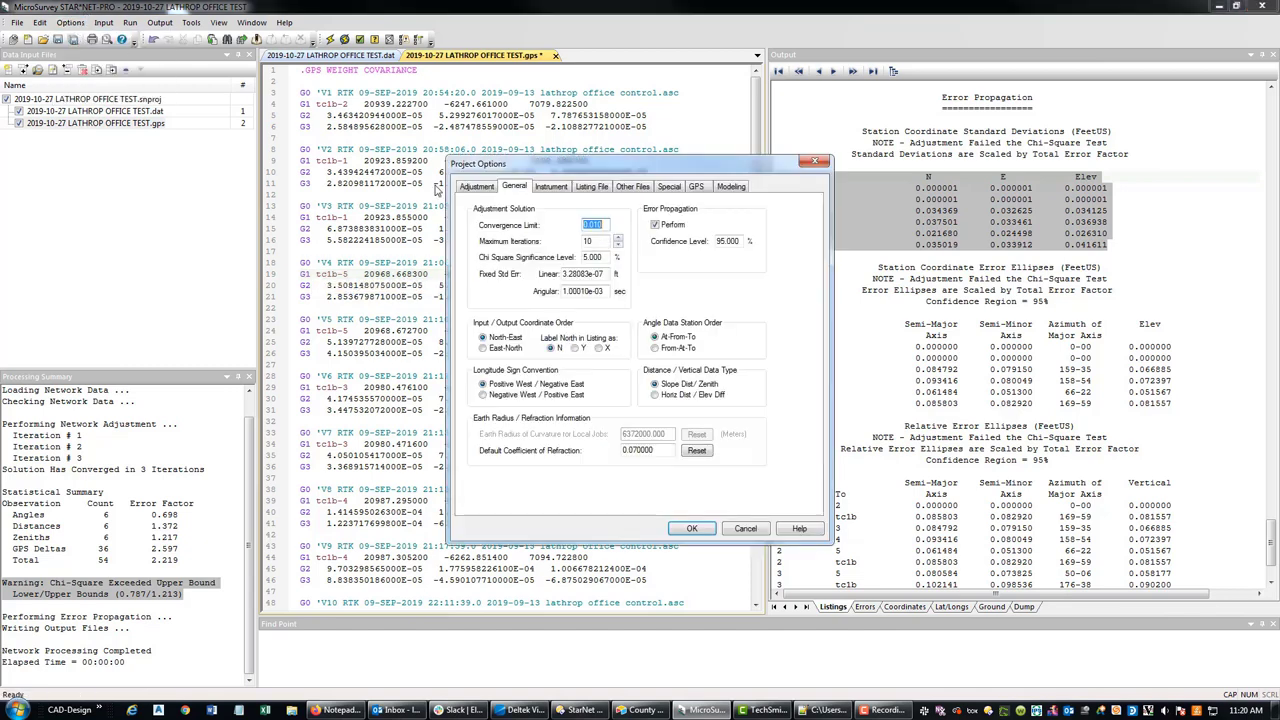
left_click(697, 188)
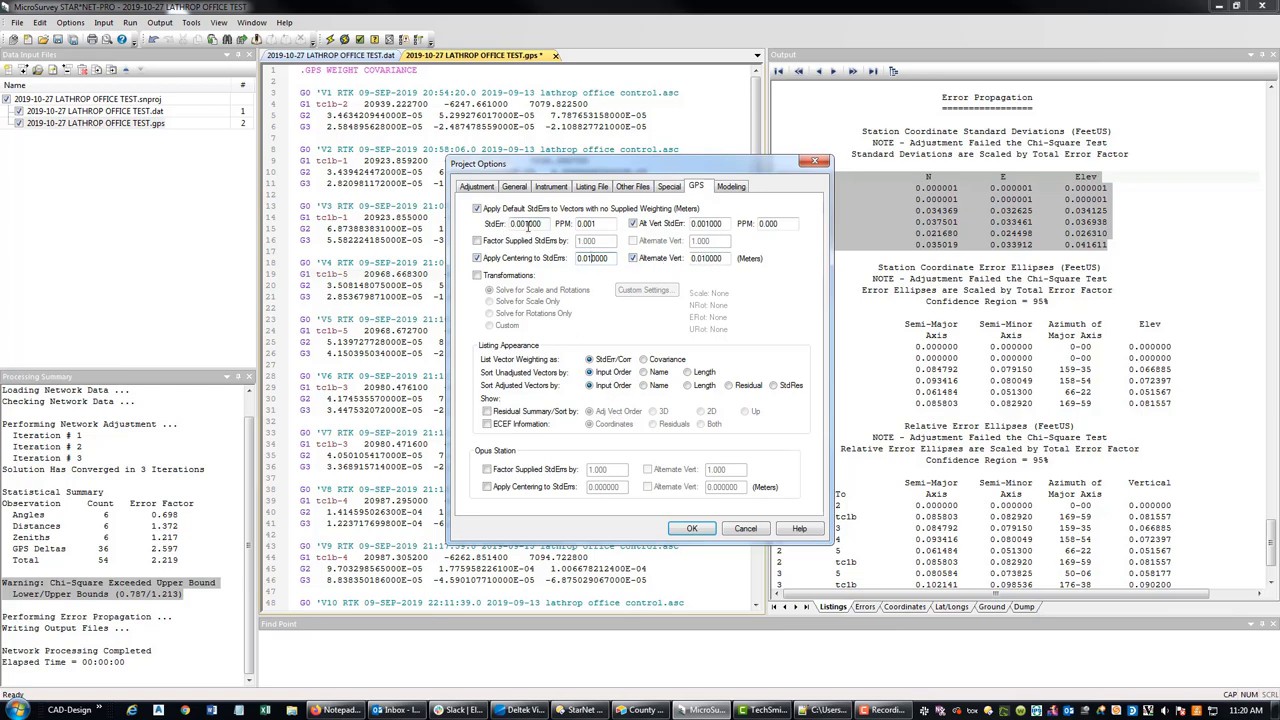
left_click(527, 224)
left_click(704, 226)
left_click(691, 528)
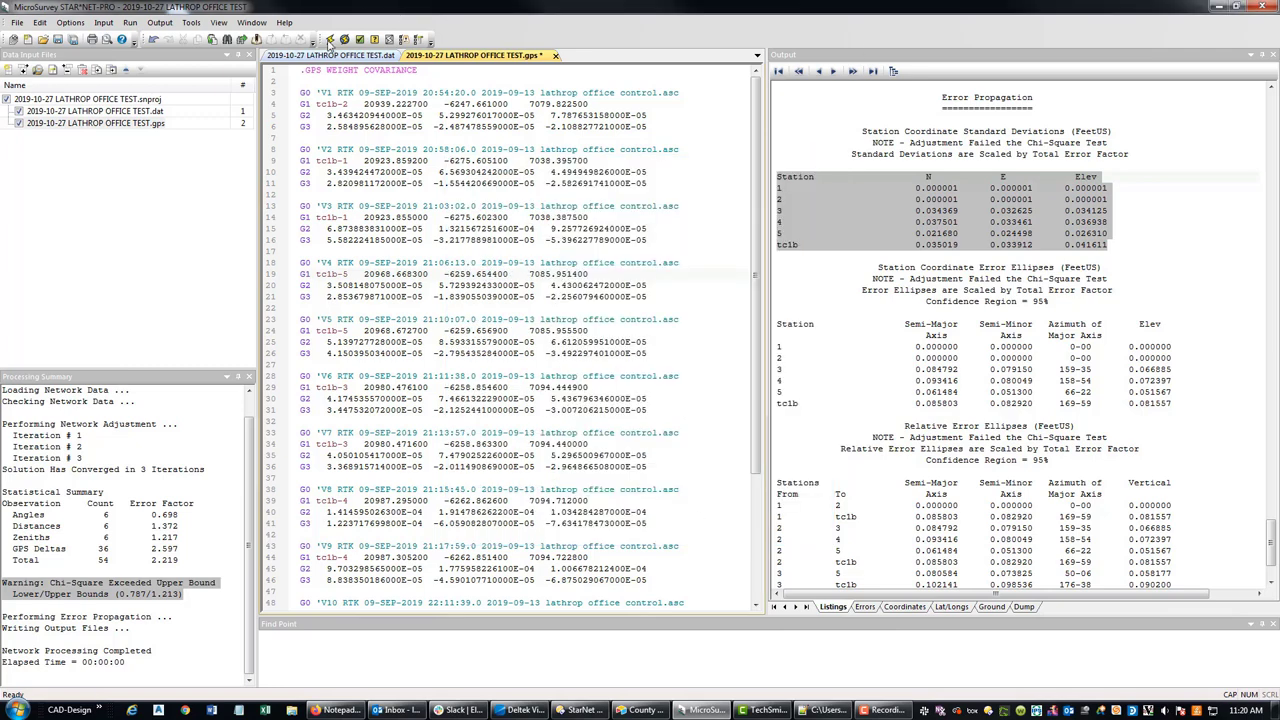
Save the edited .gps file, rerun the network adjustment and check the chi-square result in the processing summary
left_click(330, 40)
left_click(635, 387)
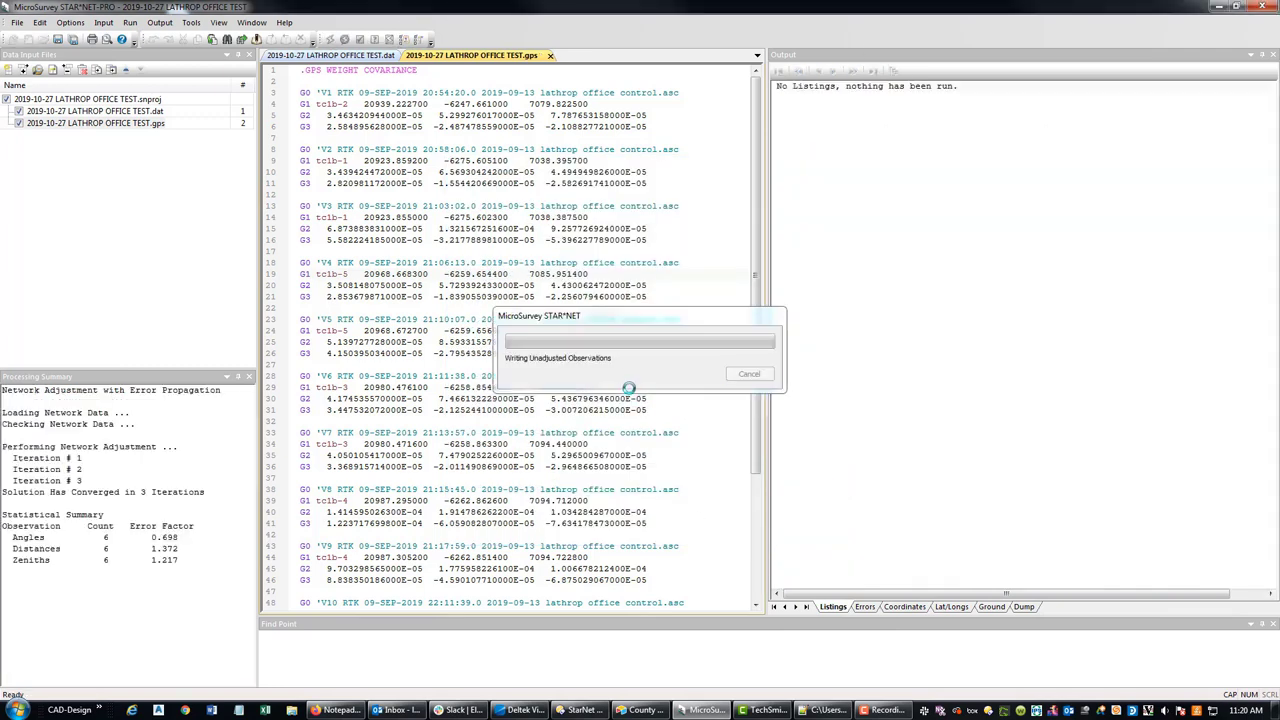
left_click(129, 603)
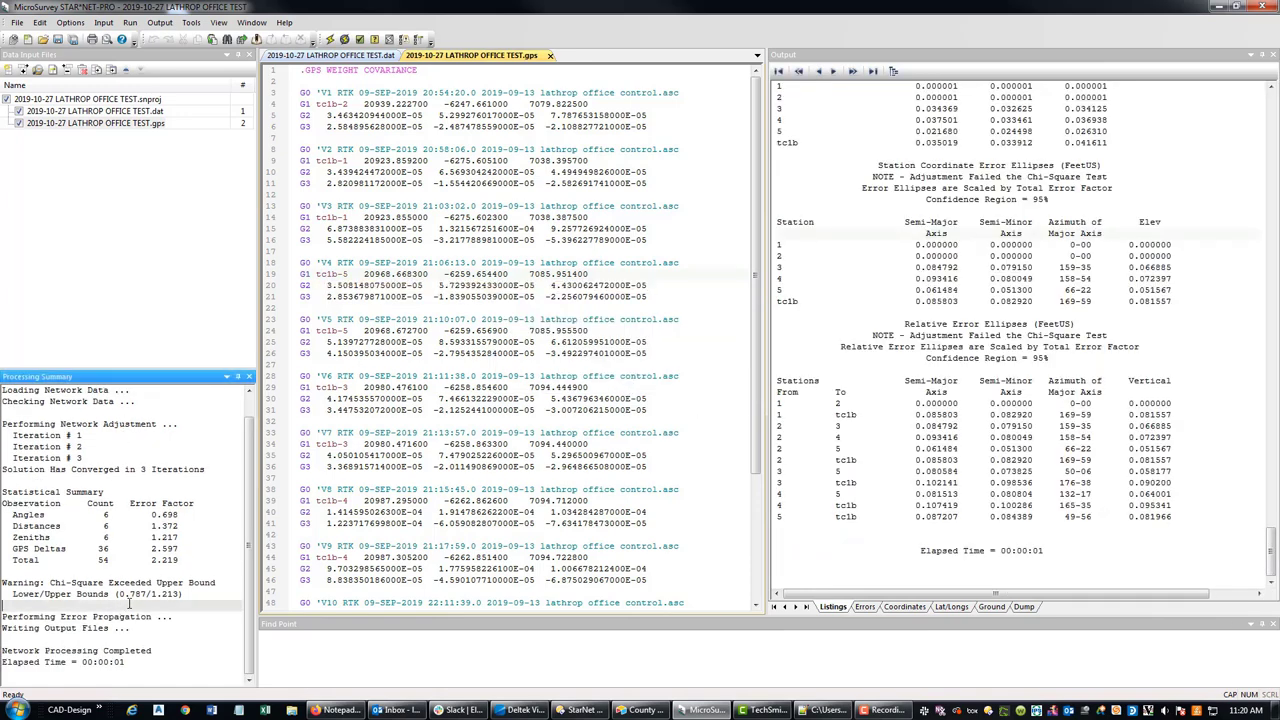
left_click_drag(186, 594, 2, 582)
left_click(1034, 493)
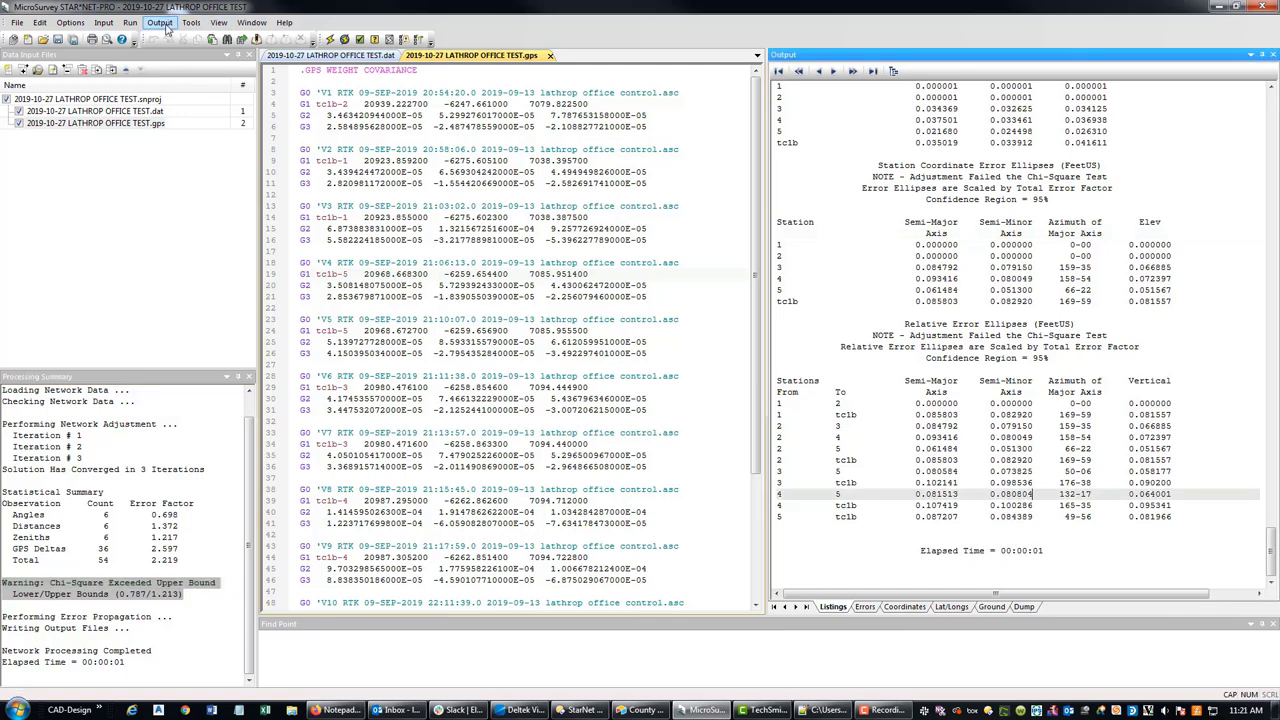
Check the GPS settings in the company options and leave them without making changes
left_click(130, 22)
mouse_move(95, 27)
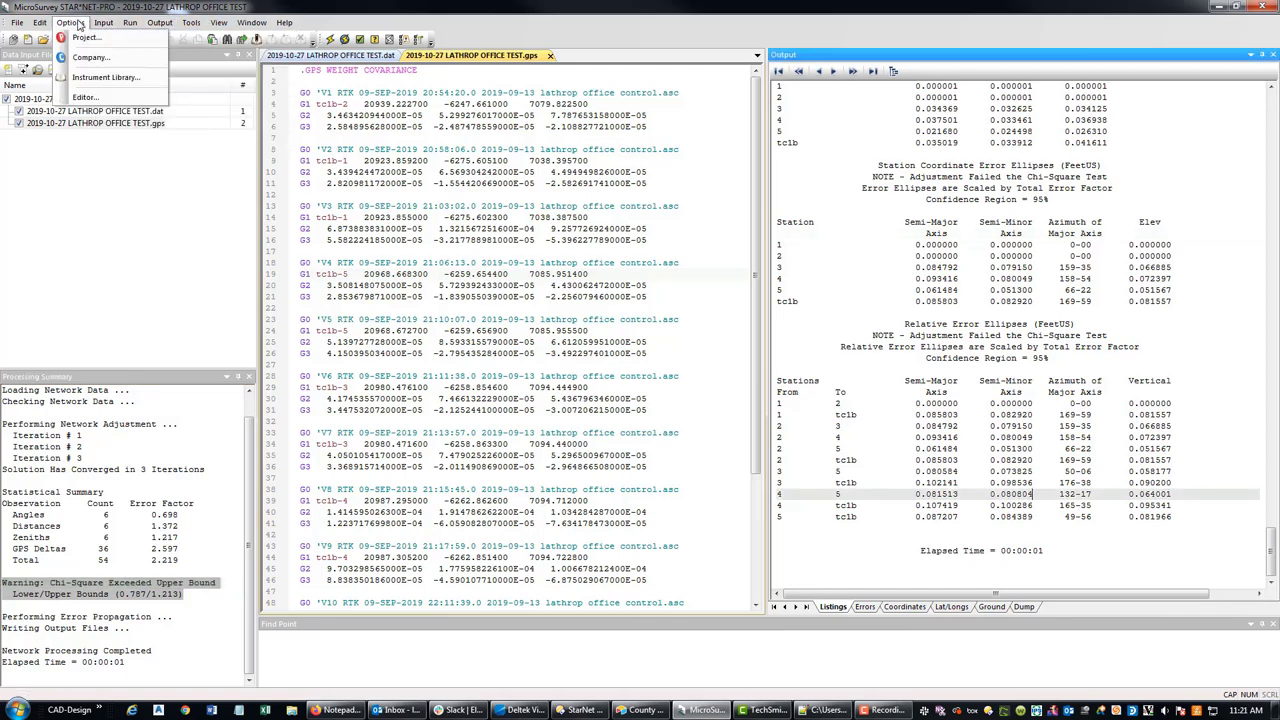
left_click(89, 57)
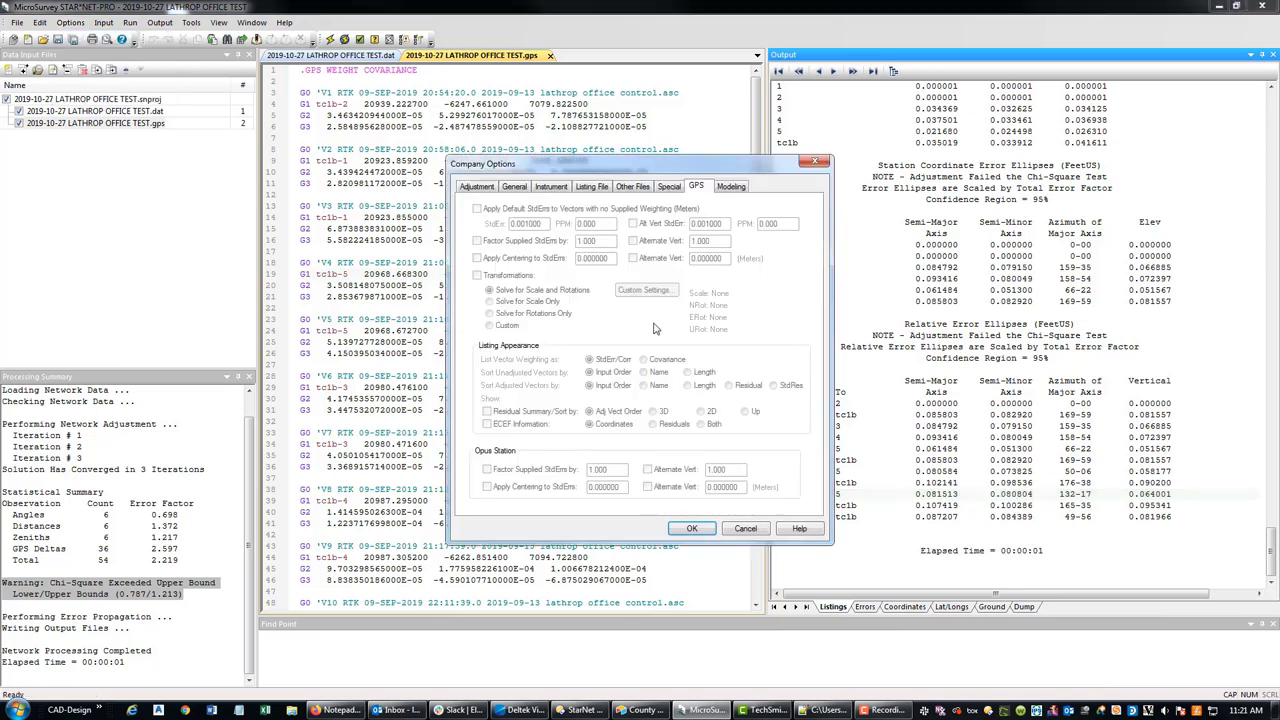
left_click(745, 528)
left_click(507, 376)
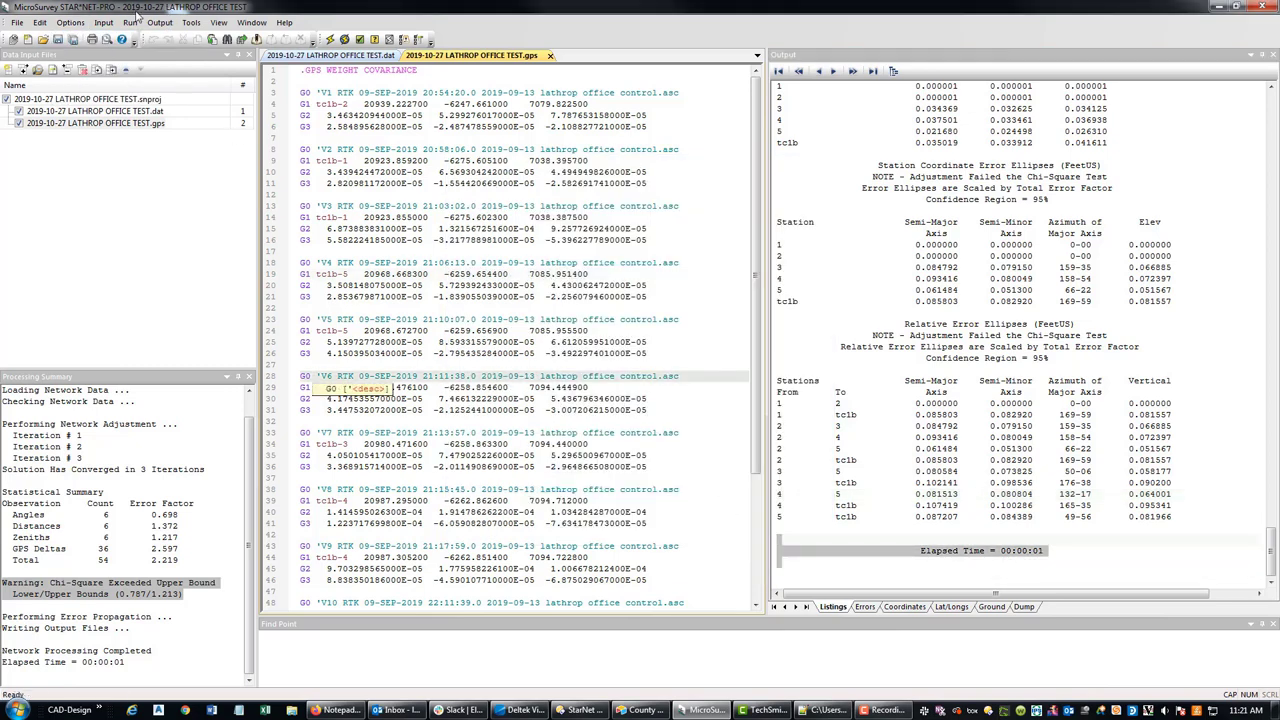
Set the project's default GPS vertical StdErr to 0.120 m, both PPM values to 0.005 and both centering errors to 0.020 m
left_click(70, 22)
left_click(85, 38)
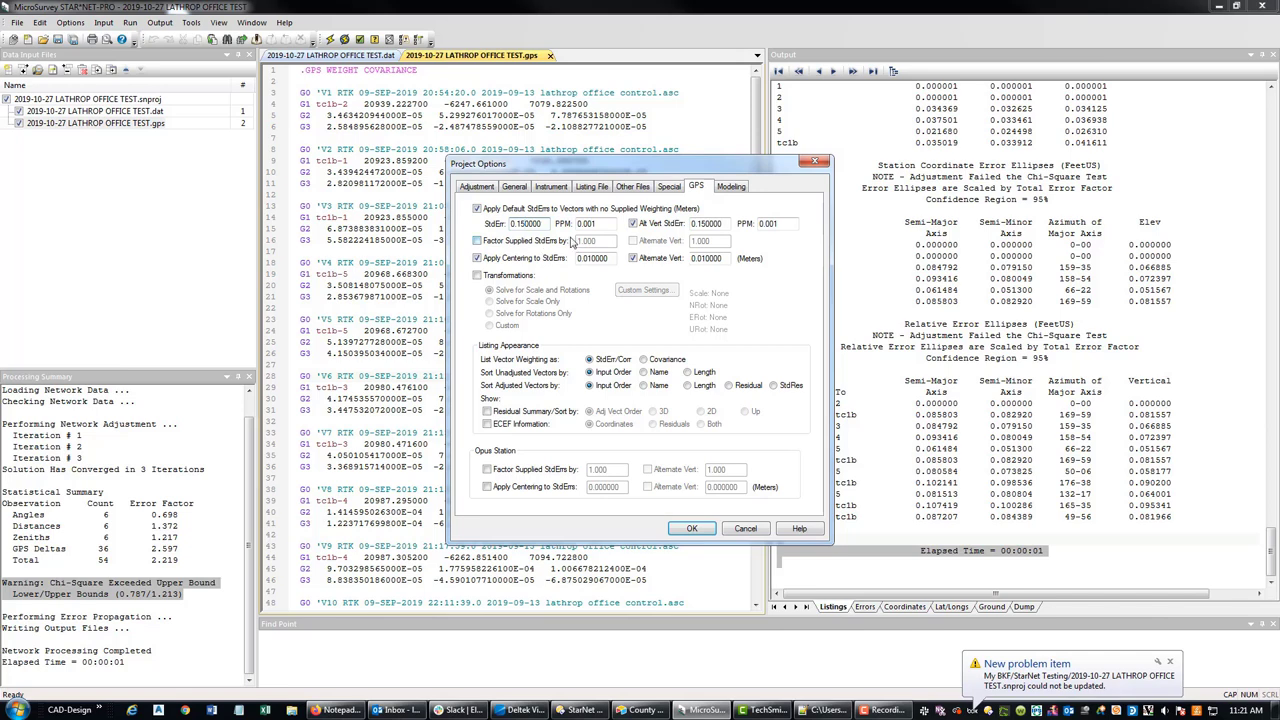
left_click(707, 222)
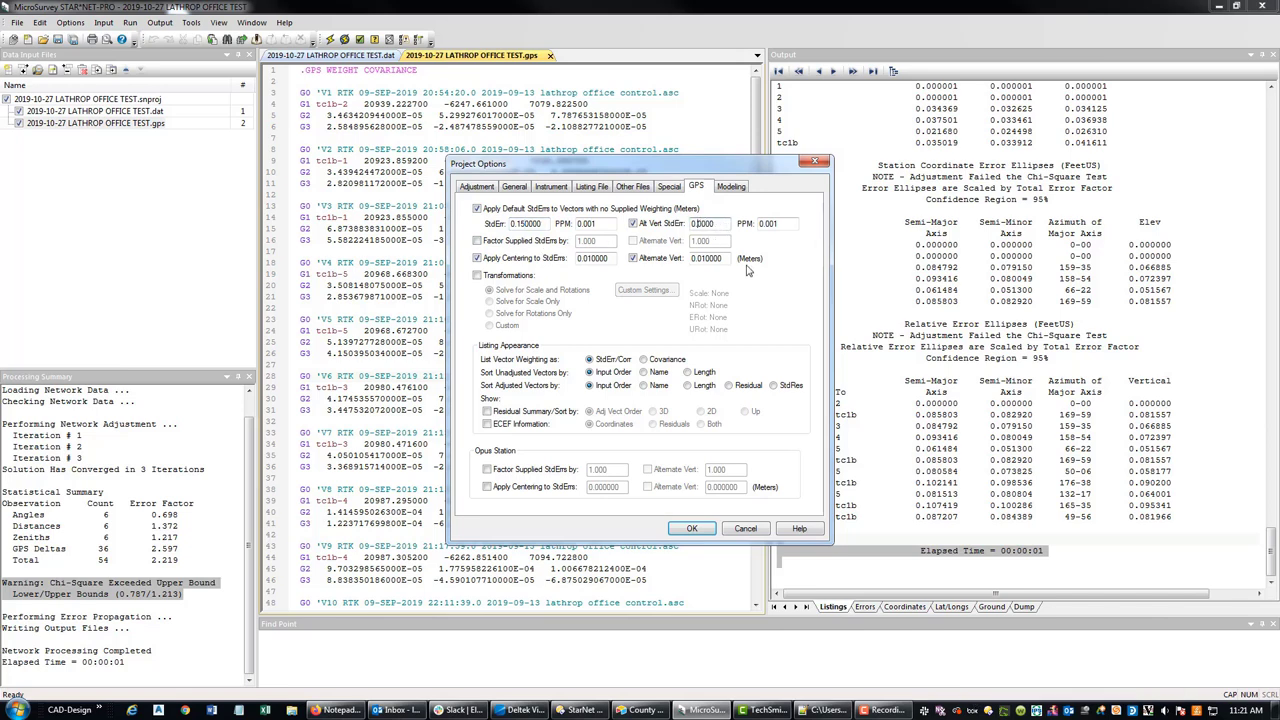
type("12")
key("shift+Tab")
key("Tab")
key("Tab")
left_click(591, 259)
left_click(712, 258)
left_click(692, 529)
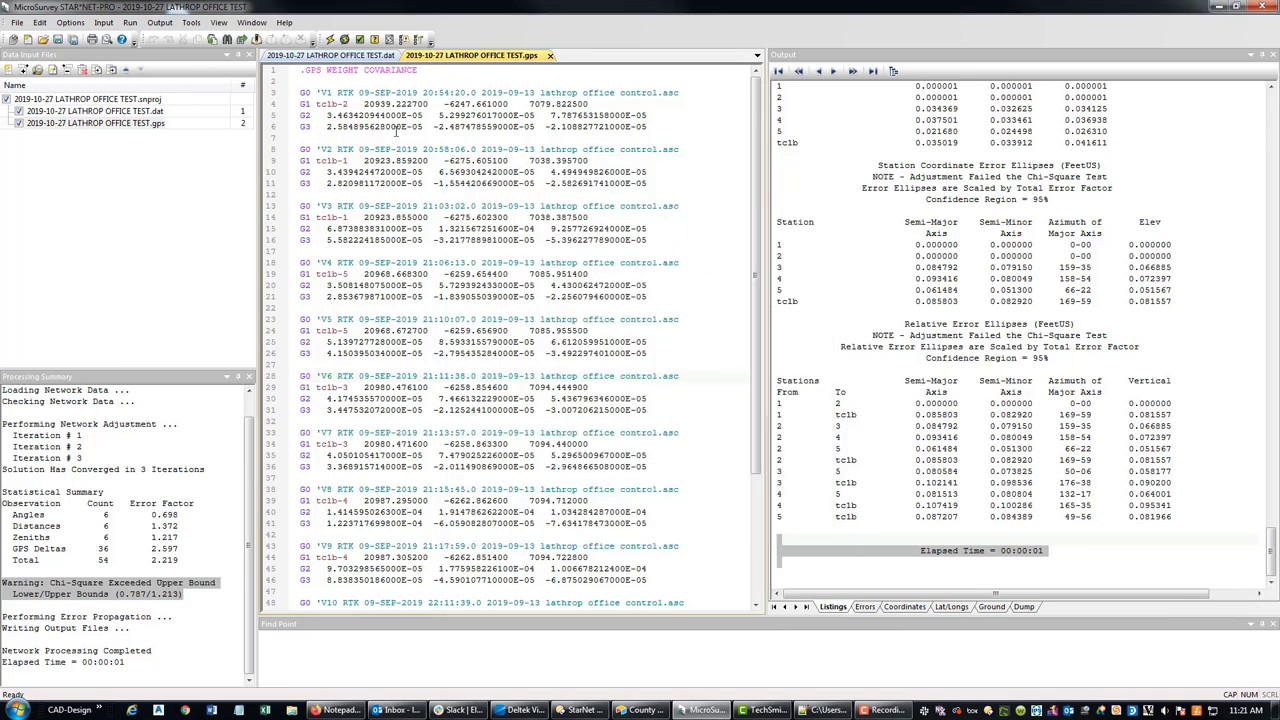
Rerun the network adjustment and compare the chi-square result and error factors with the listing's error ellipses
left_click(330, 39)
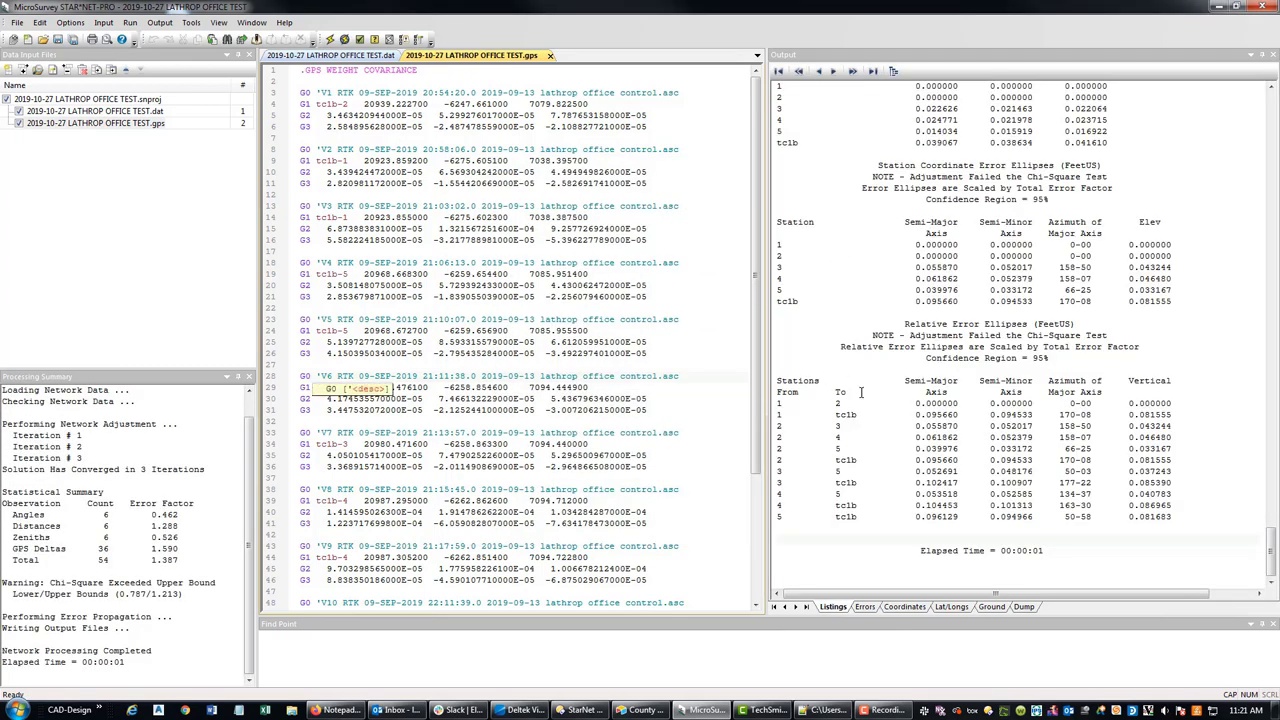
left_click(130, 583)
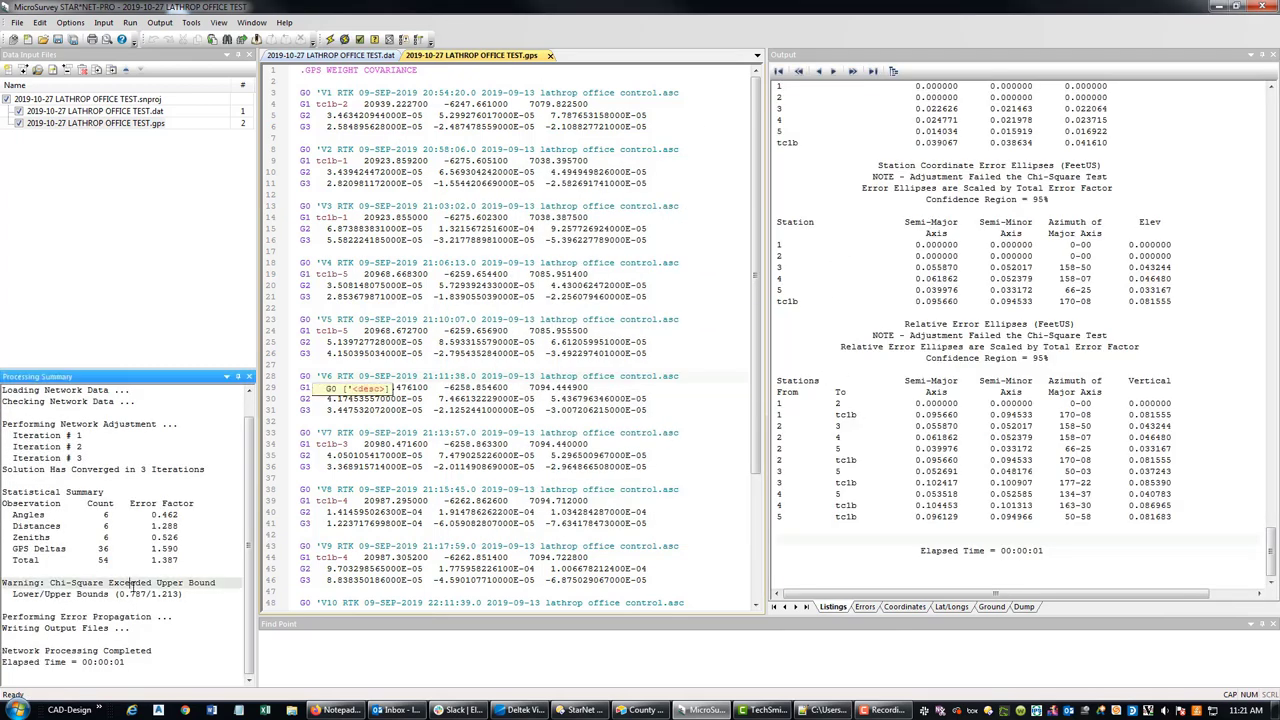
left_click(188, 594)
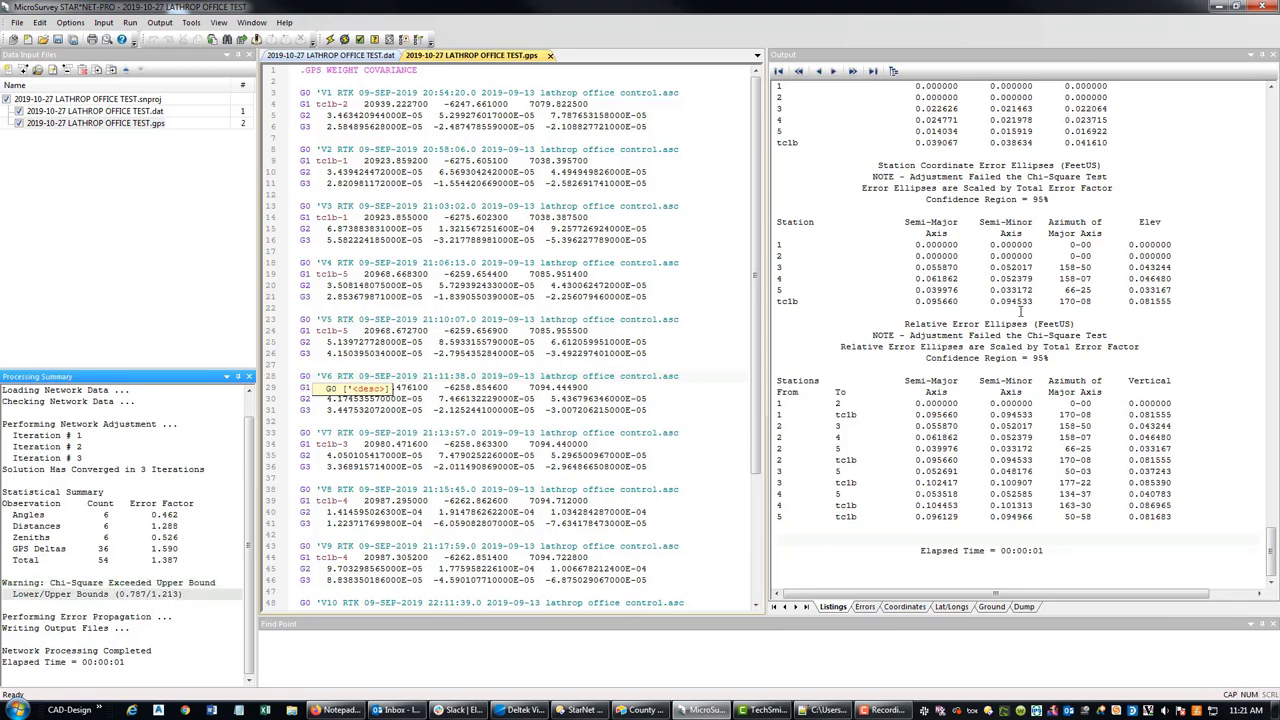
left_click(1050, 440)
left_click(152, 514)
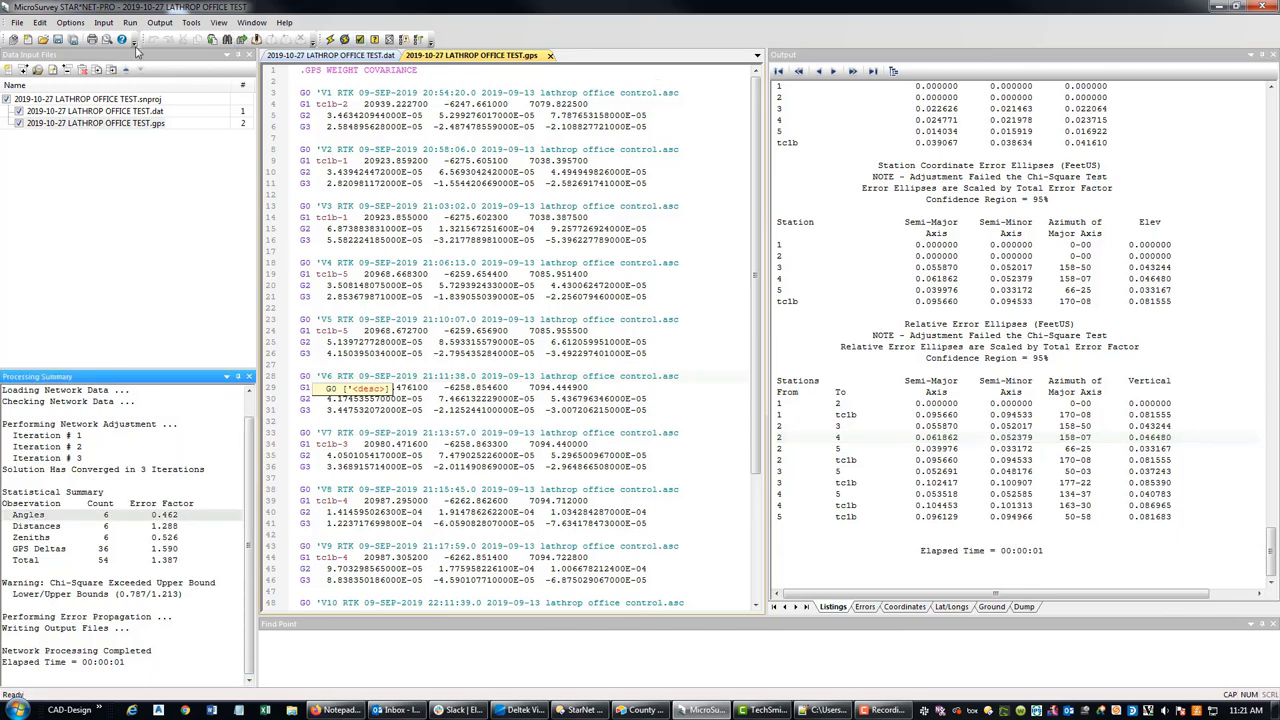
Review the general, instrument and GPS settings in the project options
left_click(70, 22)
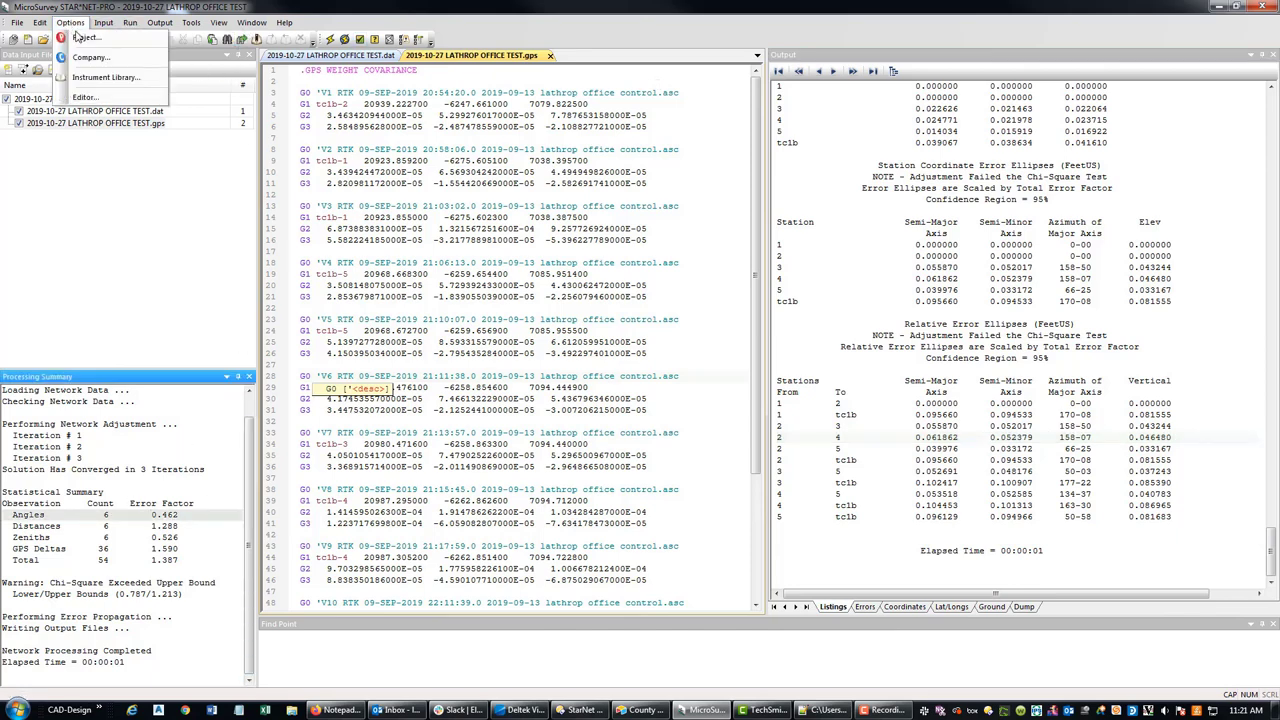
left_click(82, 36)
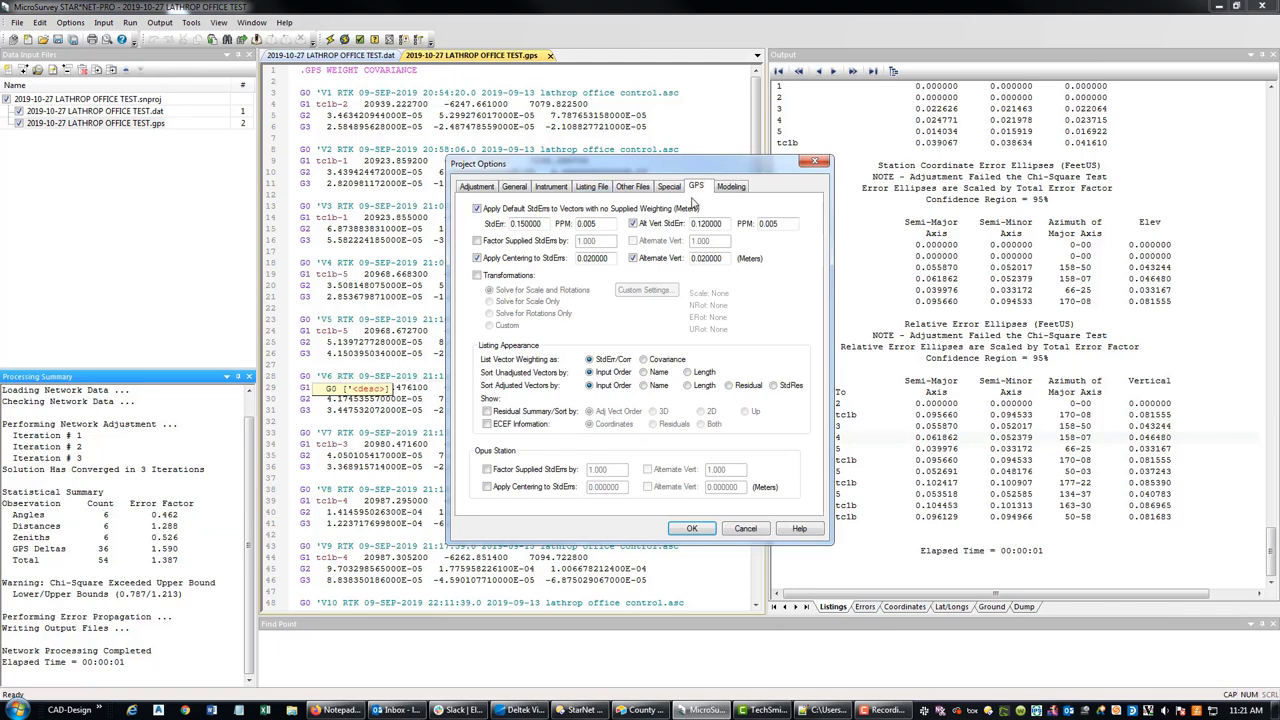
left_click(510, 190)
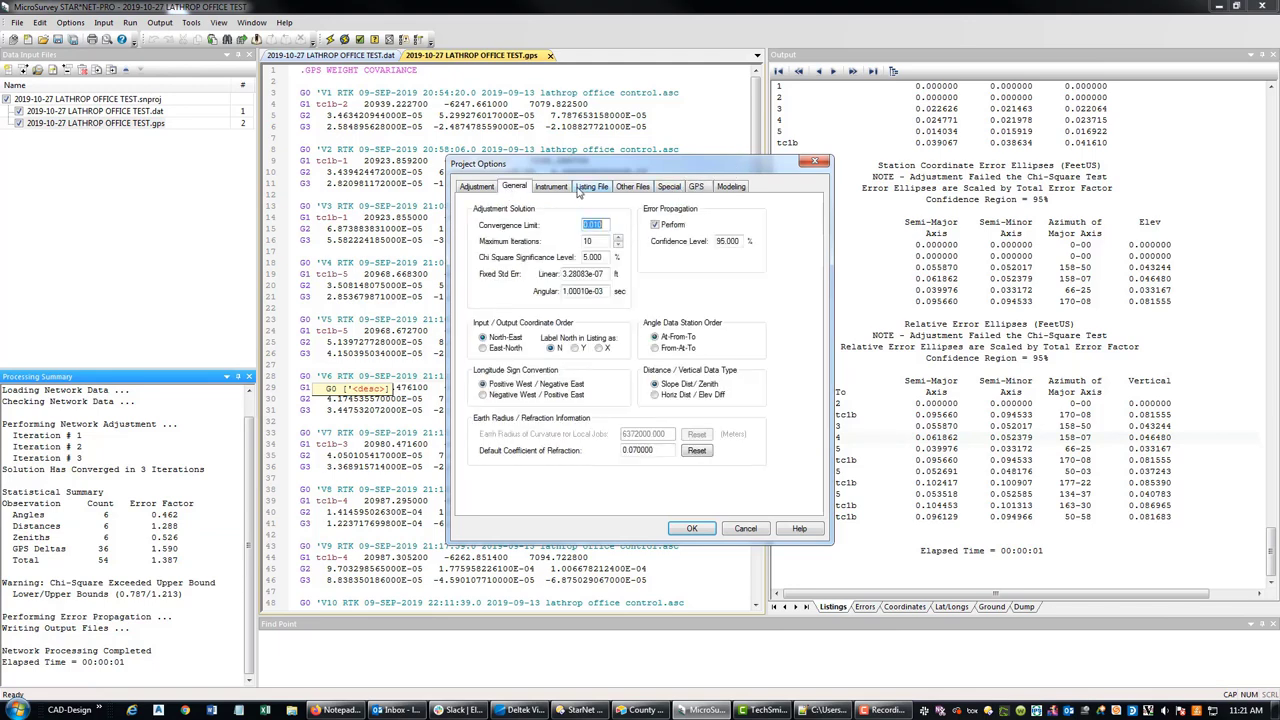
left_click(546, 190)
left_click(514, 187)
left_click(700, 189)
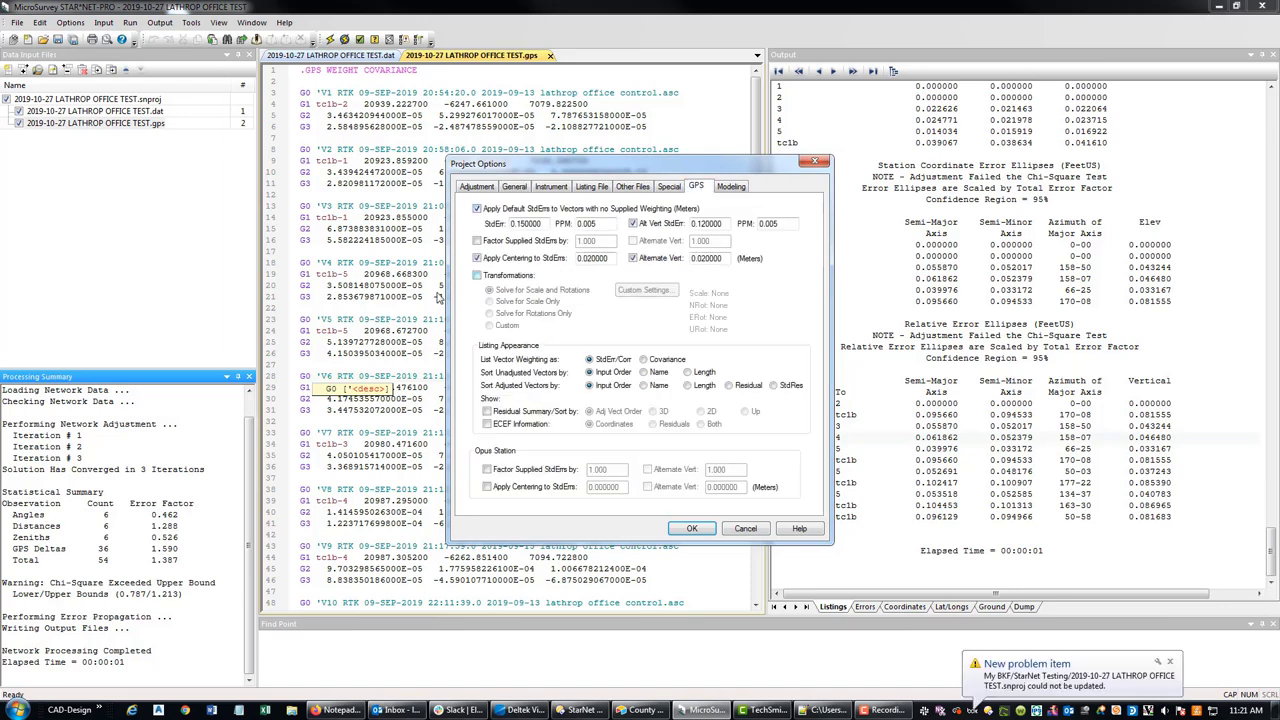
Try out factoring the supplied standard errors and switching off the default vector StdErrs, and cancel the project options
left_click(477, 242)
left_click(632, 242)
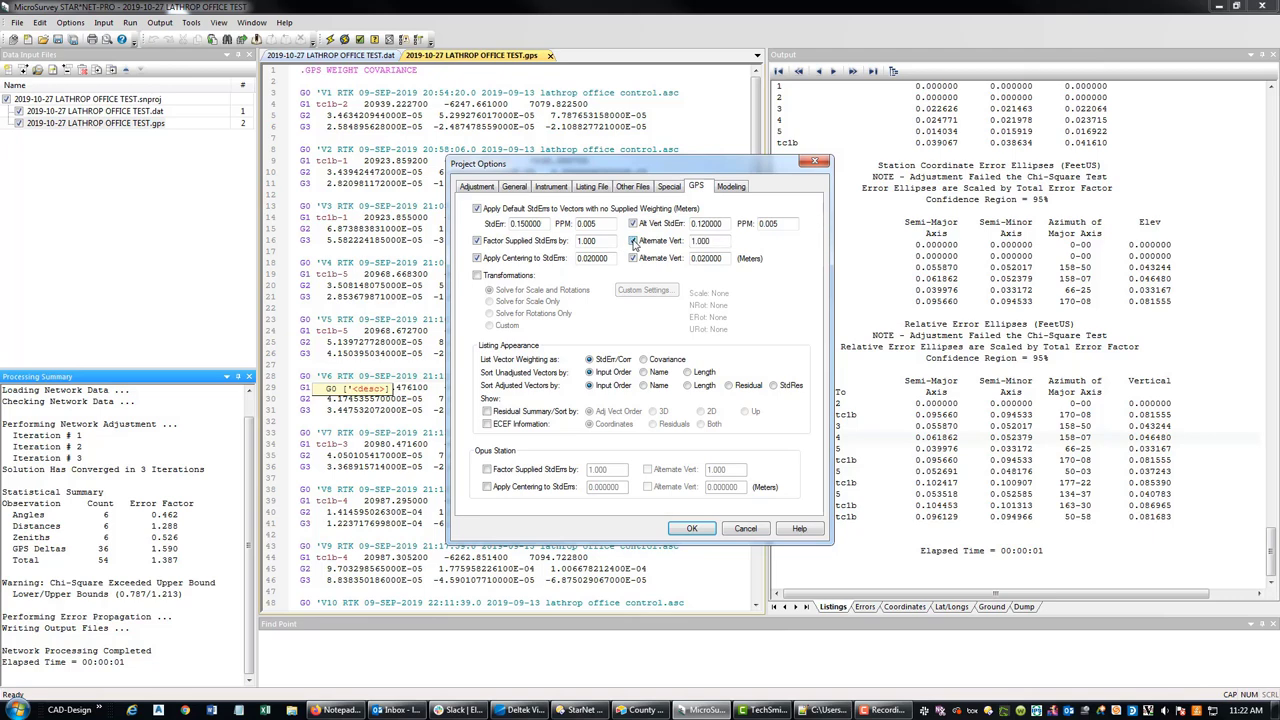
left_click(633, 242)
left_click(477, 242)
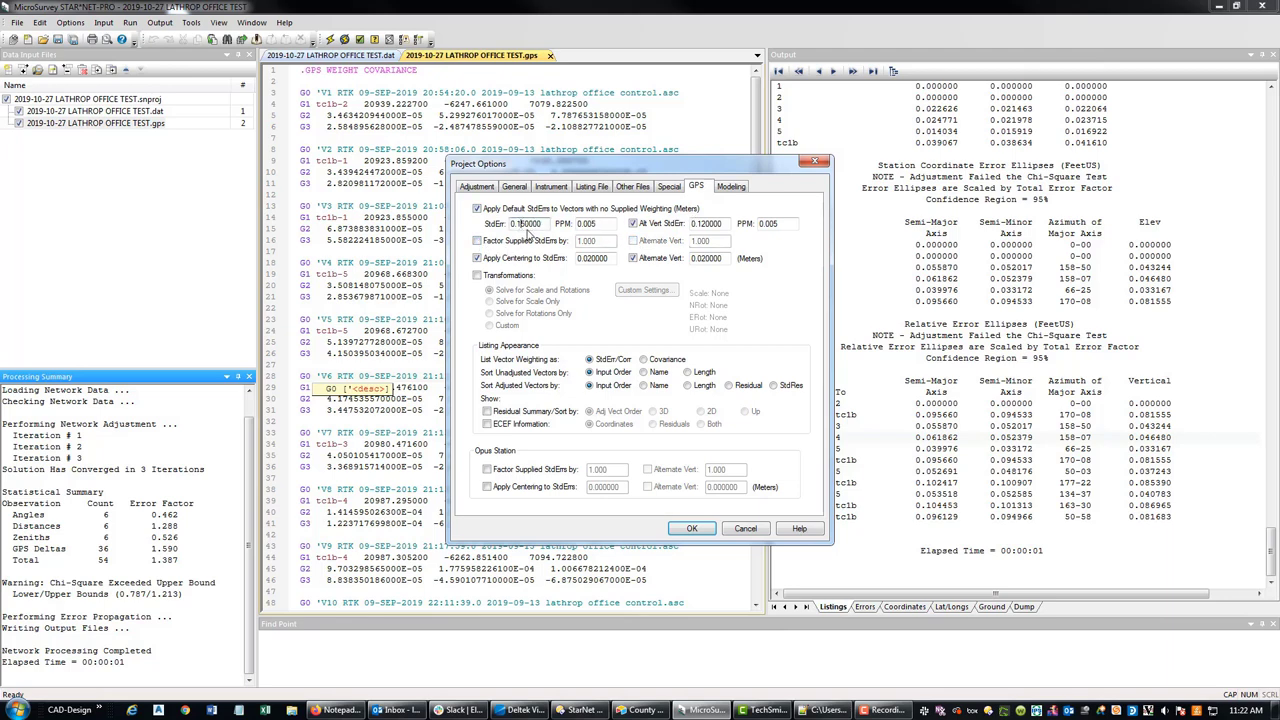
left_click(693, 223)
left_click(695, 209)
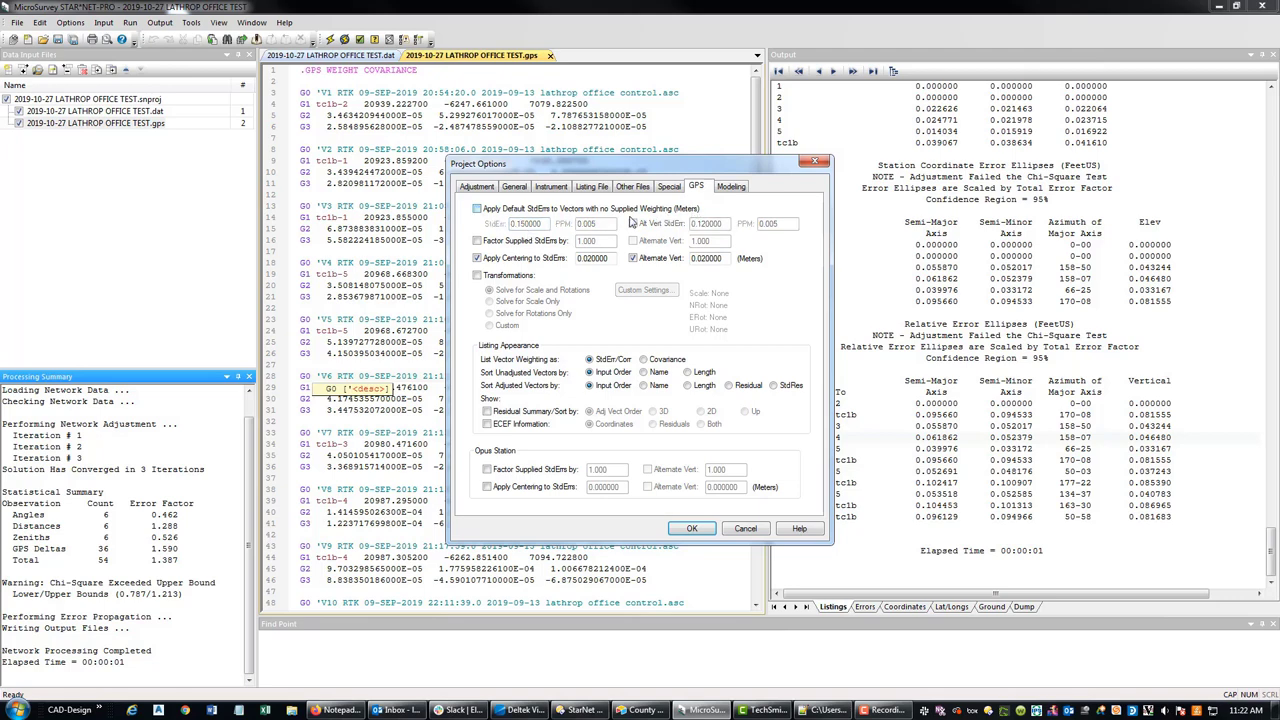
left_click(477, 208)
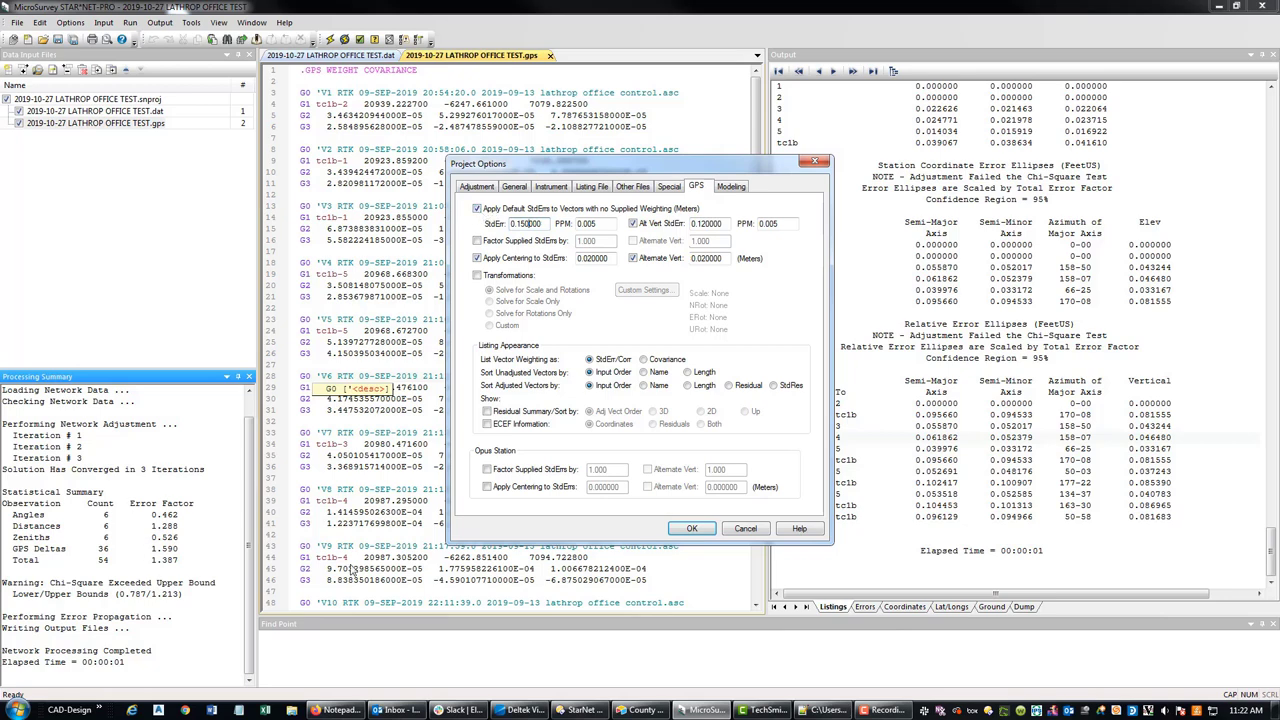
left_click(737, 529)
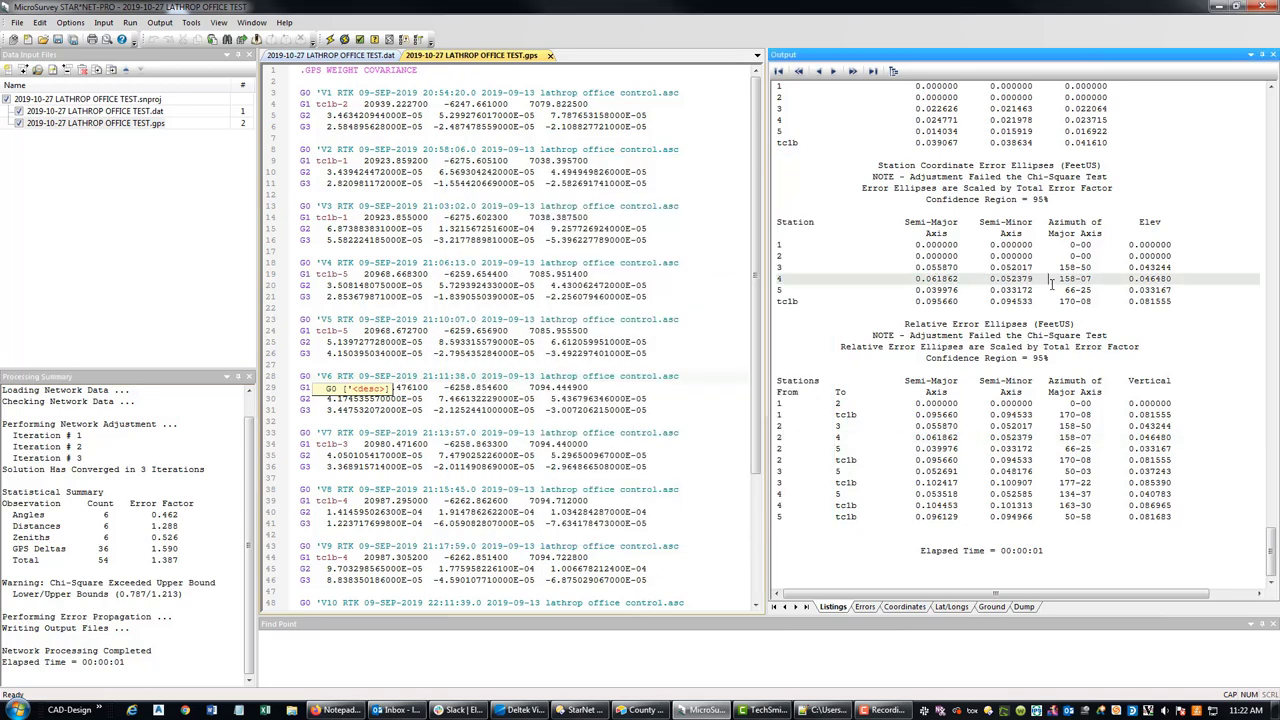
Examine the station coordinate error ellipses and highlight the relative error ellipses table in the listing
left_click(917, 244)
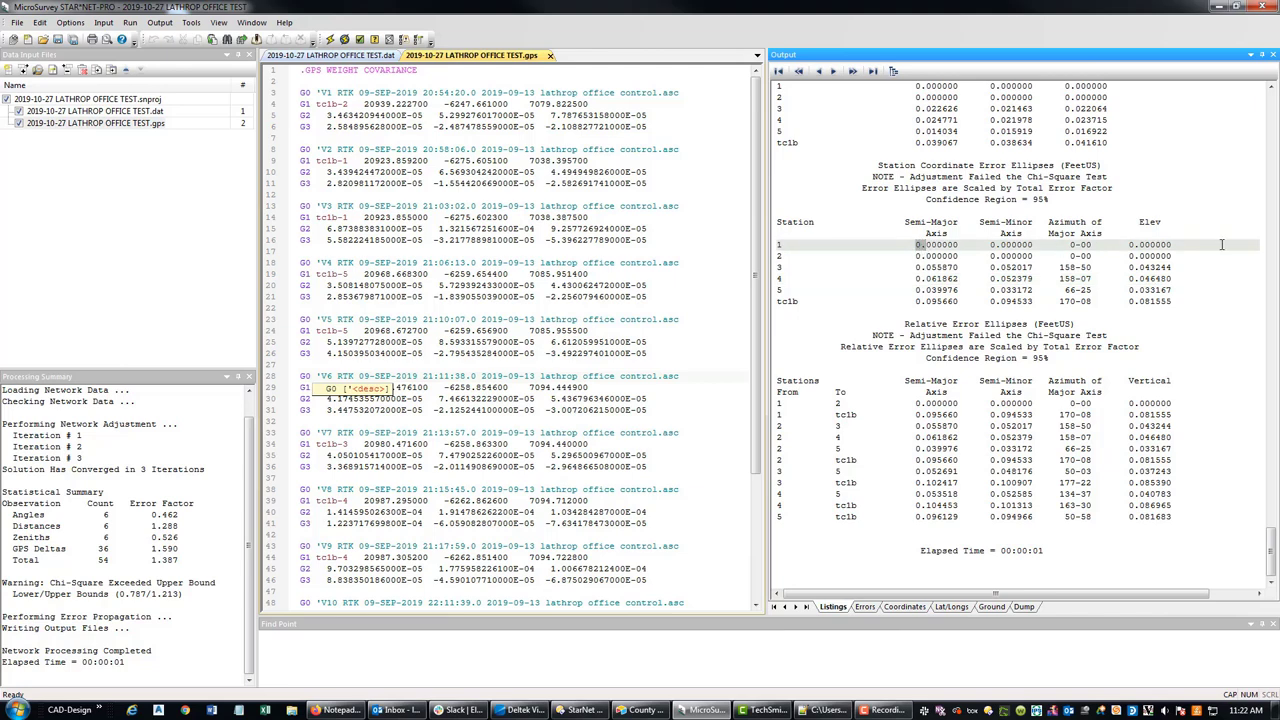
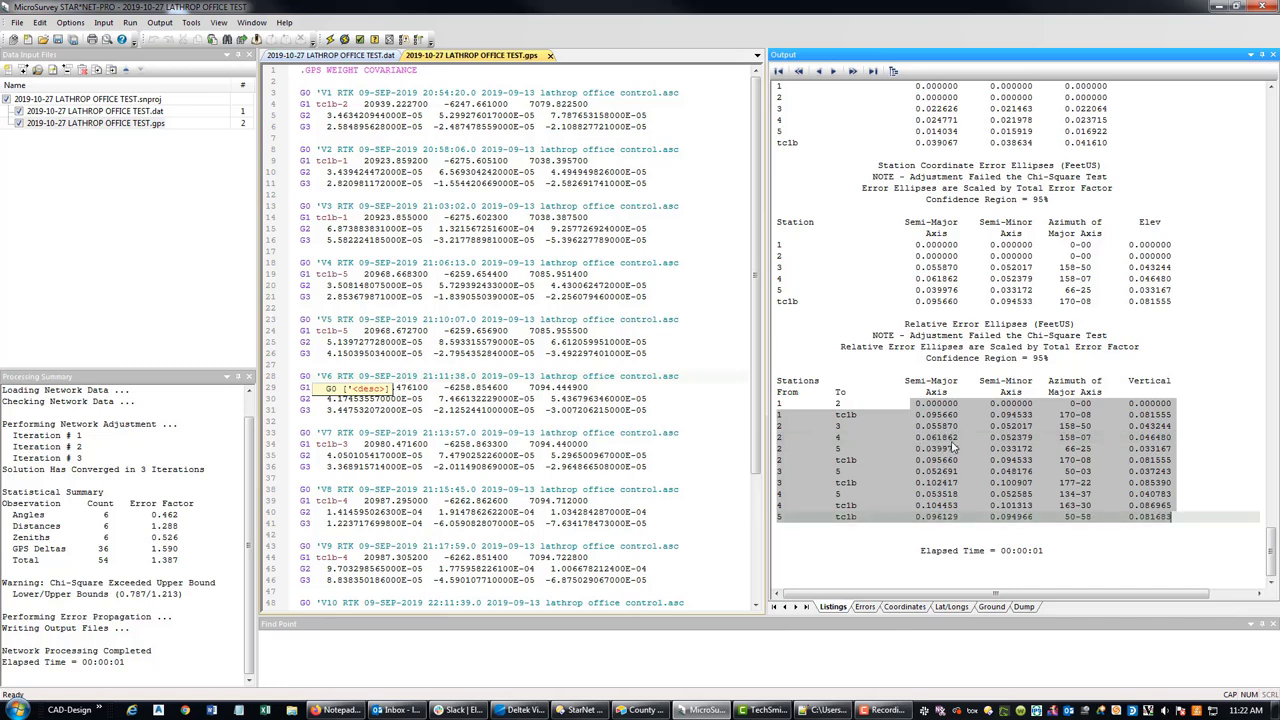
left_click(1001, 404)
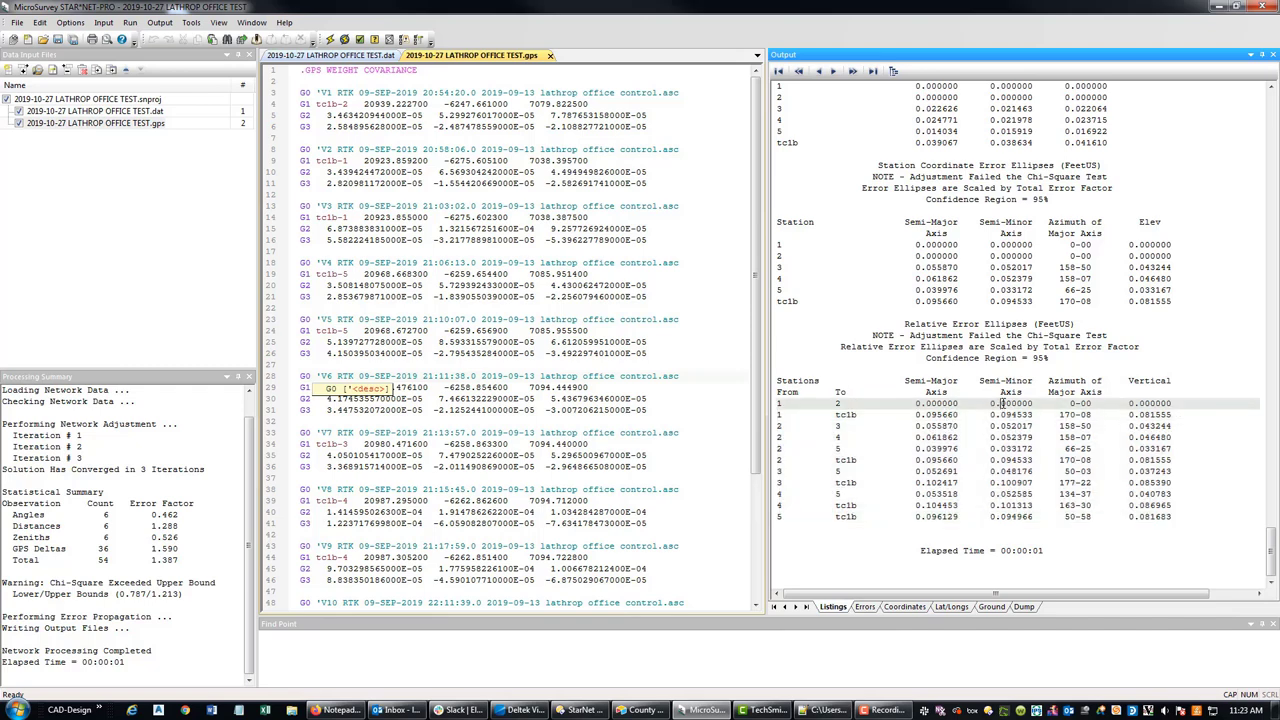
left_click_drag(1187, 520, 776, 392)
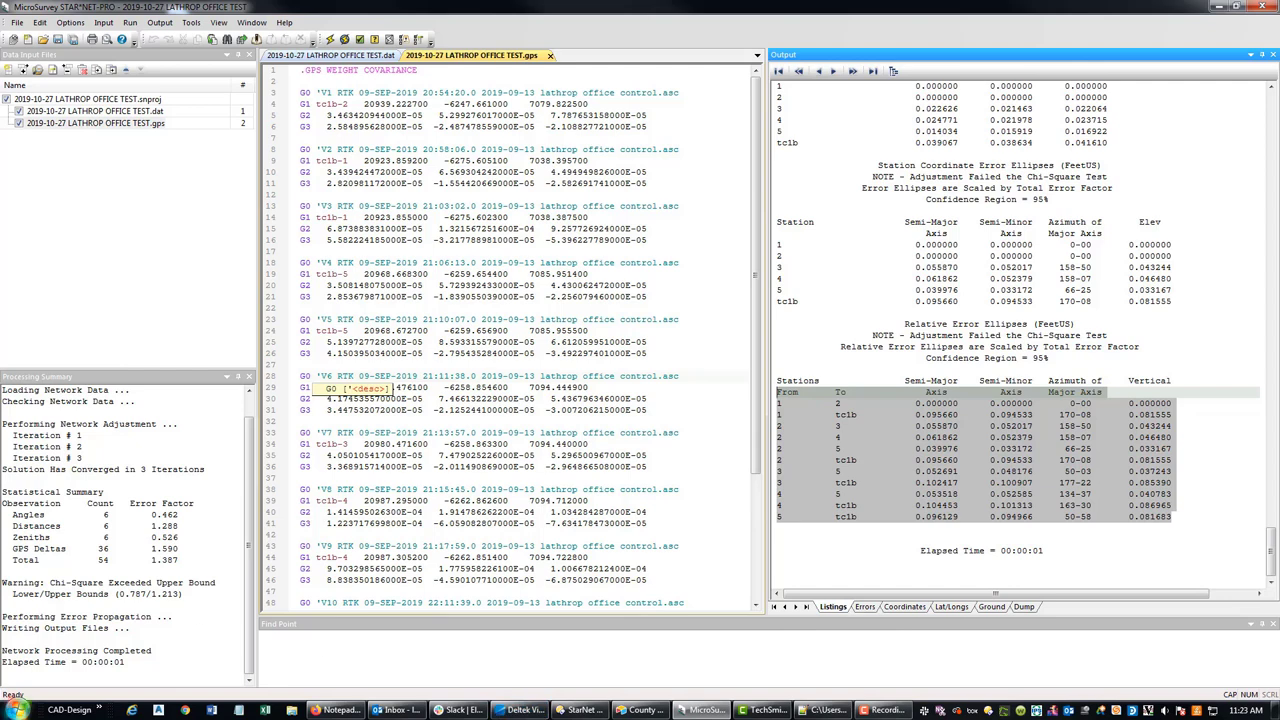
Launch Trimble Business Center and return to the adjustment listing
left_click(20, 709)
left_click(73, 477)
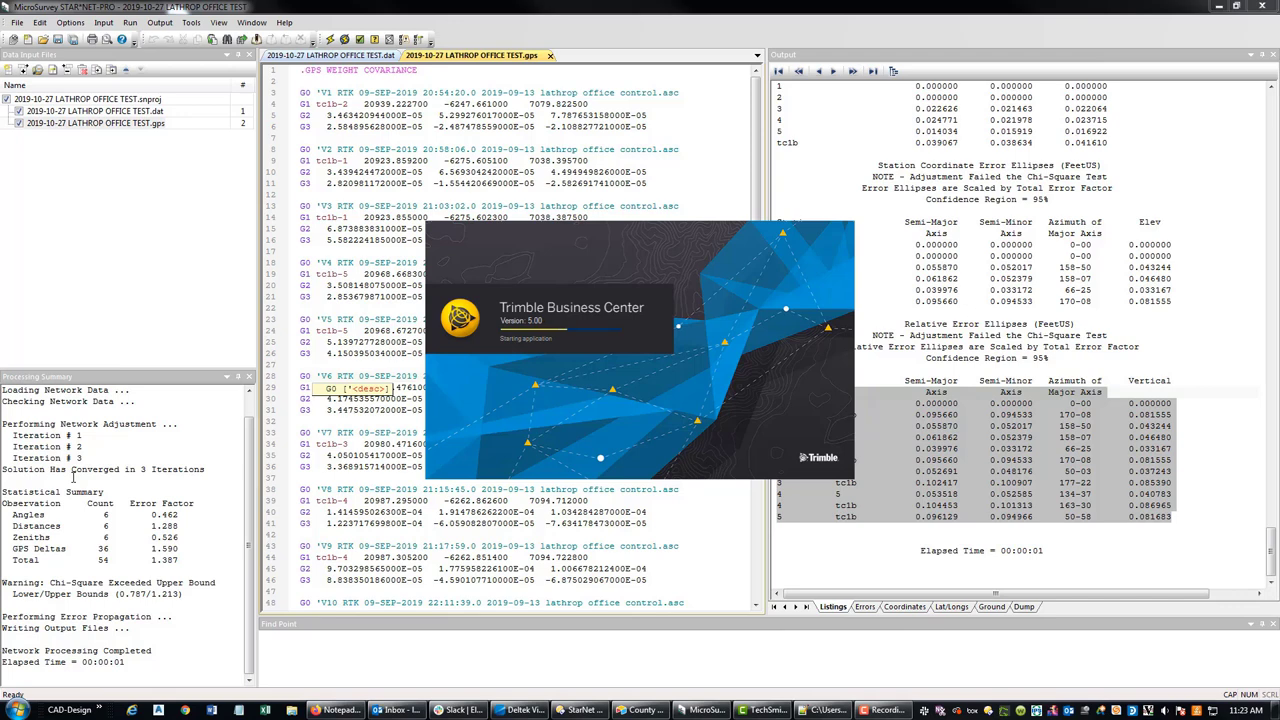
left_click(1052, 309)
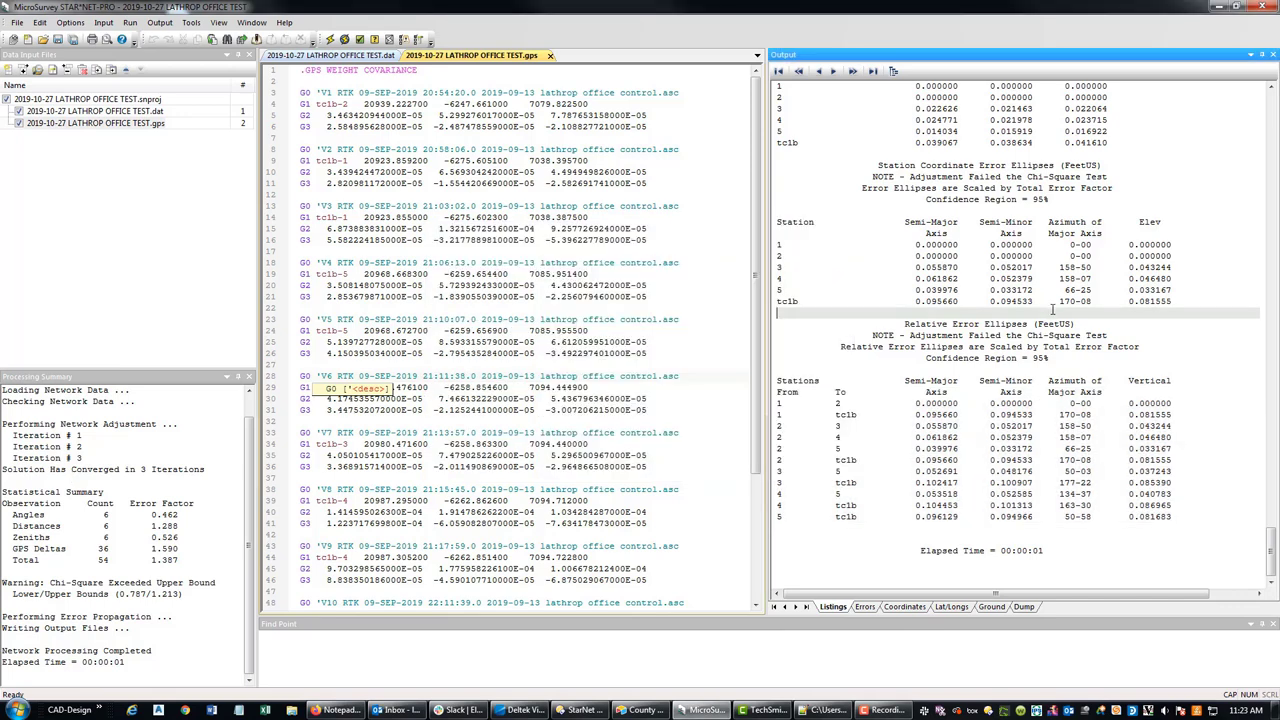
Review the project option and instrument standard error settings in the listing, and highlight the GPS Vector Standard Error Factors entry
scroll(1052, 309, "up", 20)
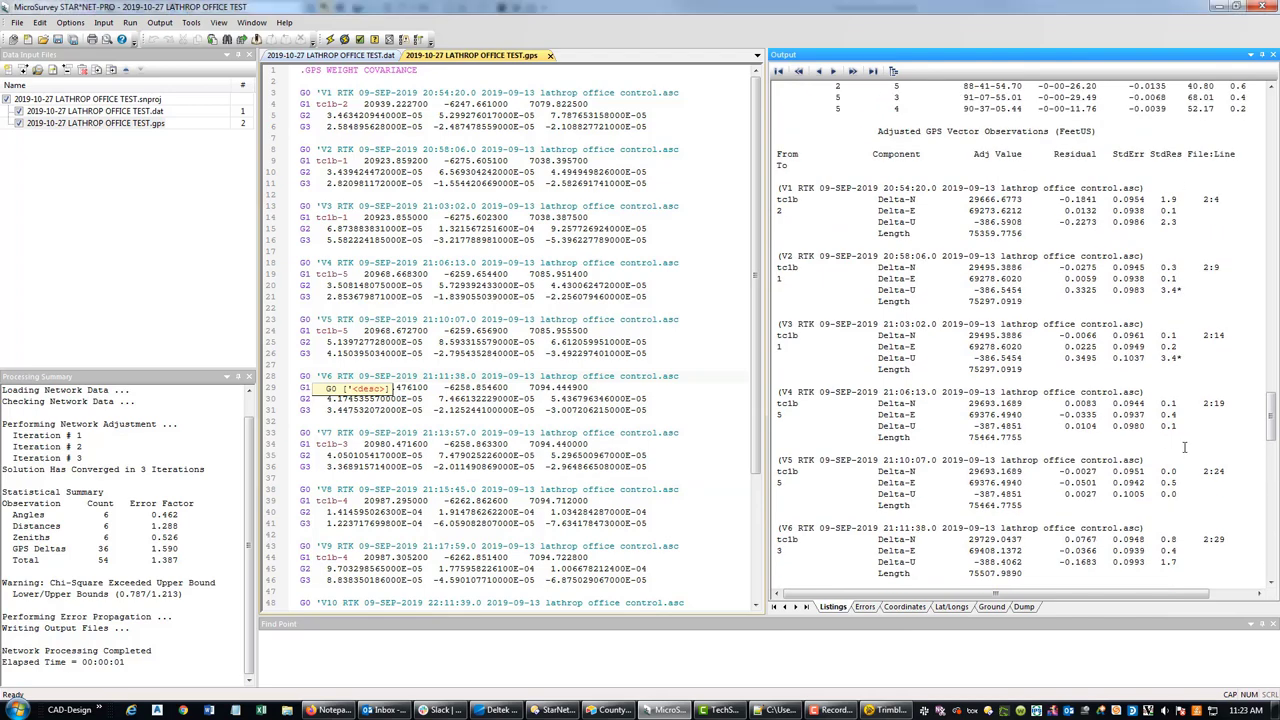
left_click_drag(1271, 415, 1271, 88)
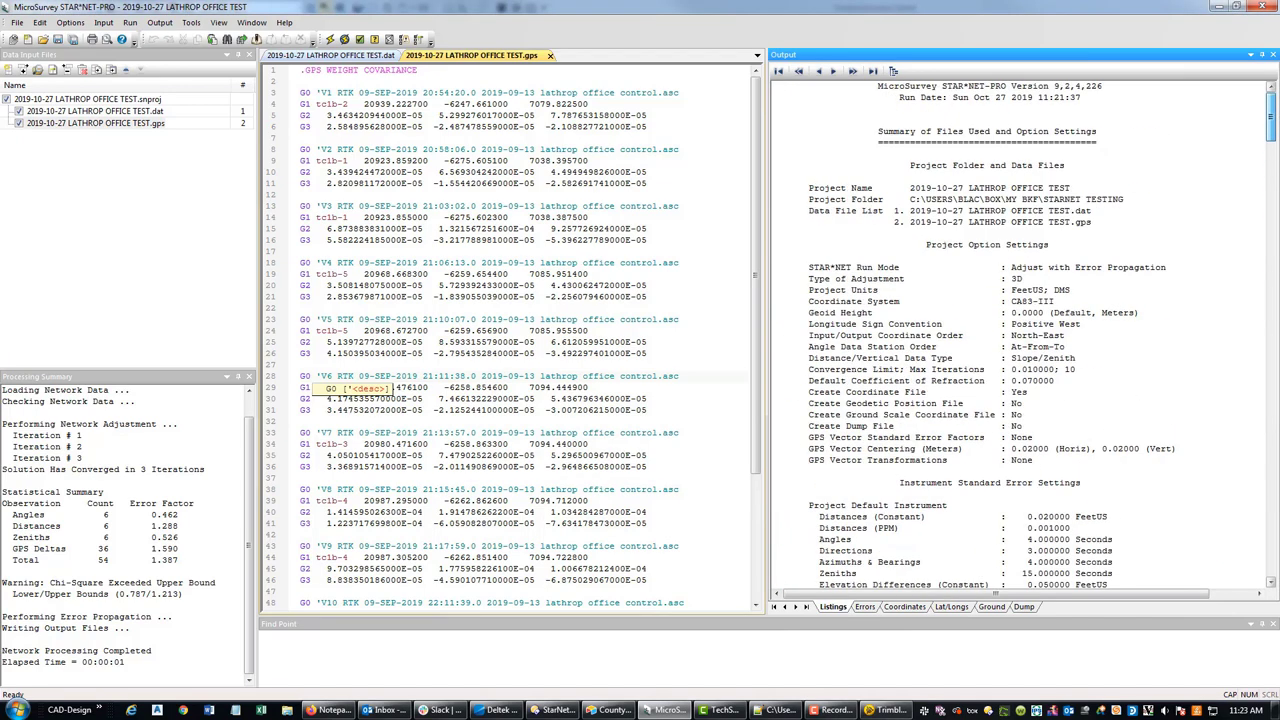
scroll(1077, 300, "down", 11)
scroll(1077, 300, "up", 1)
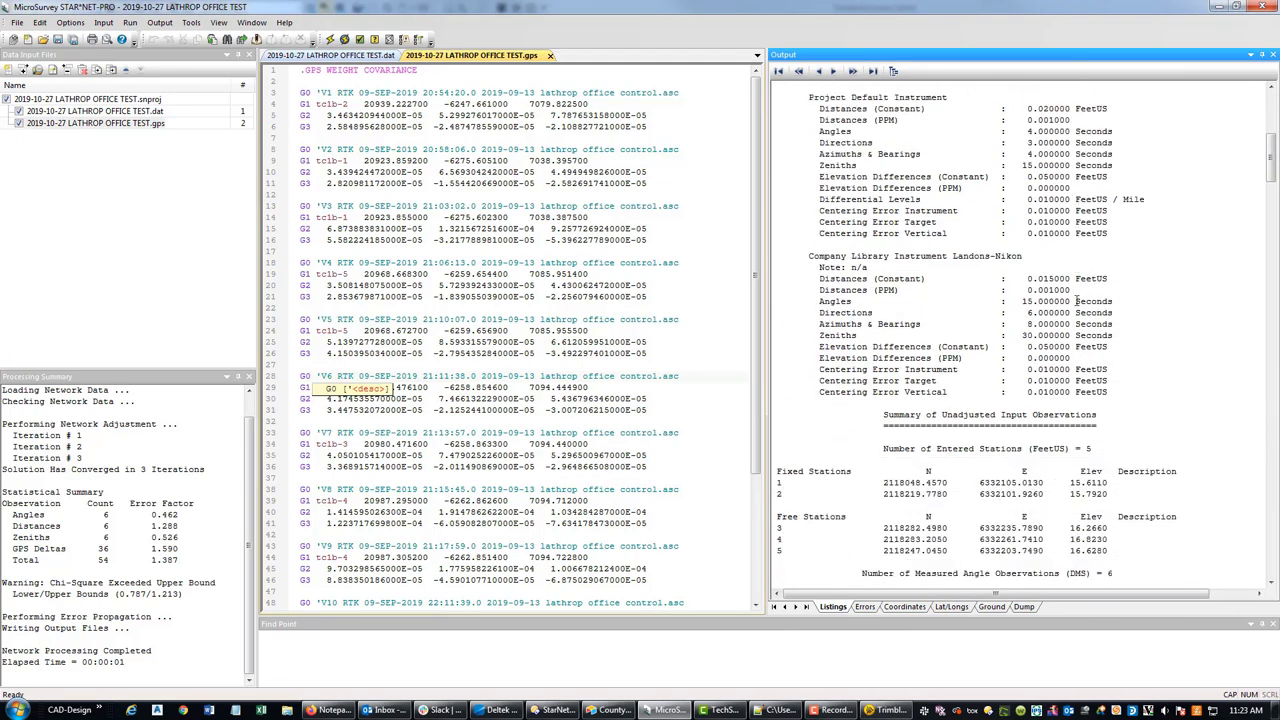
scroll(1020, 299, "up", 1)
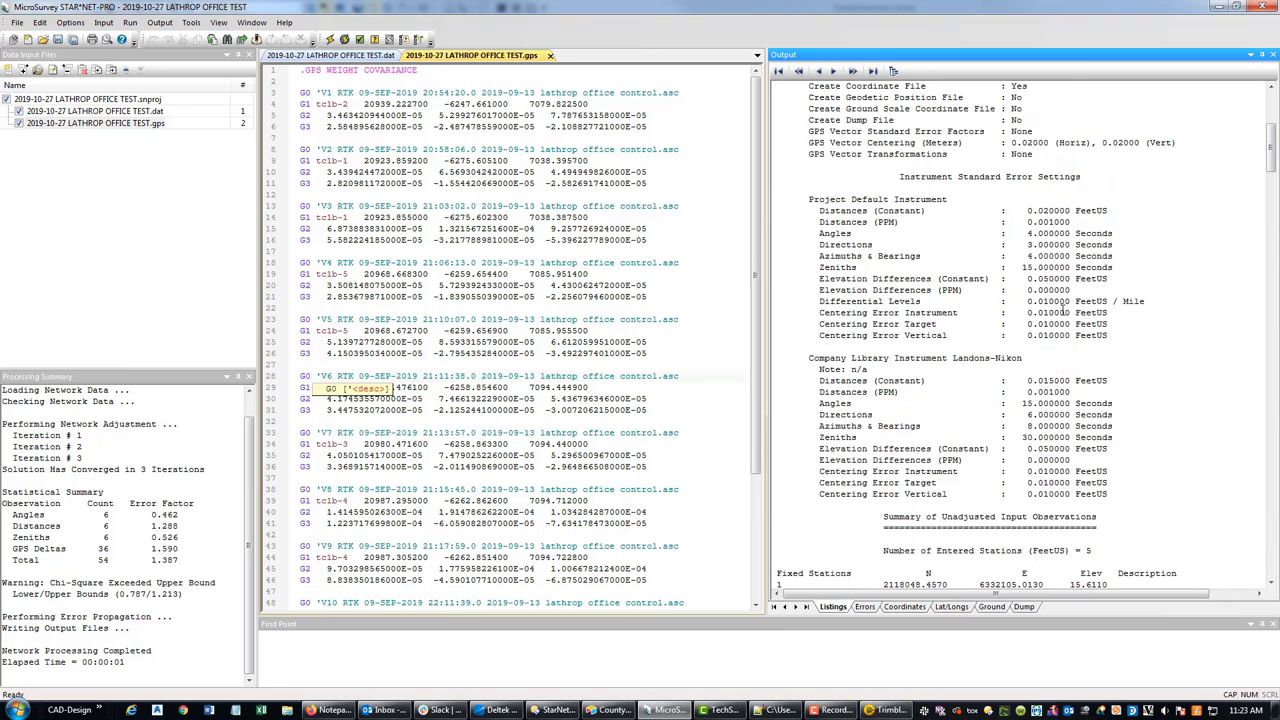
scroll(1064, 308, "up", 3)
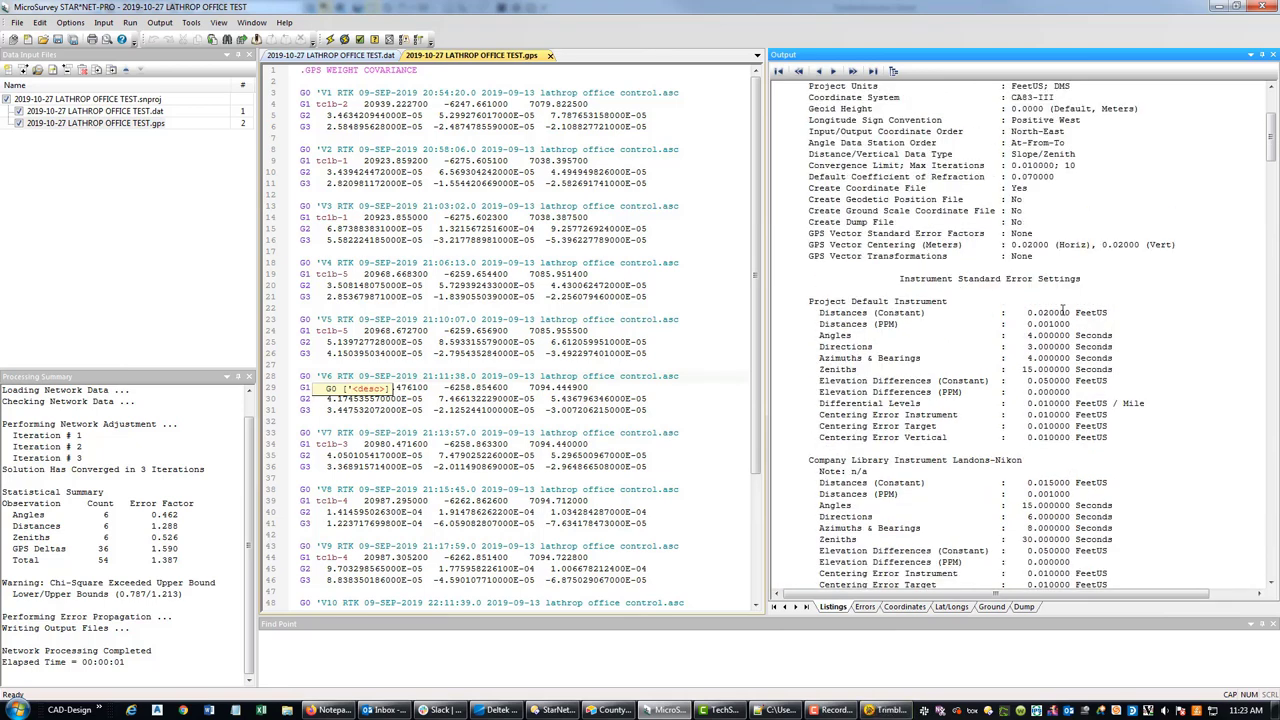
scroll(1062, 308, "up", 3)
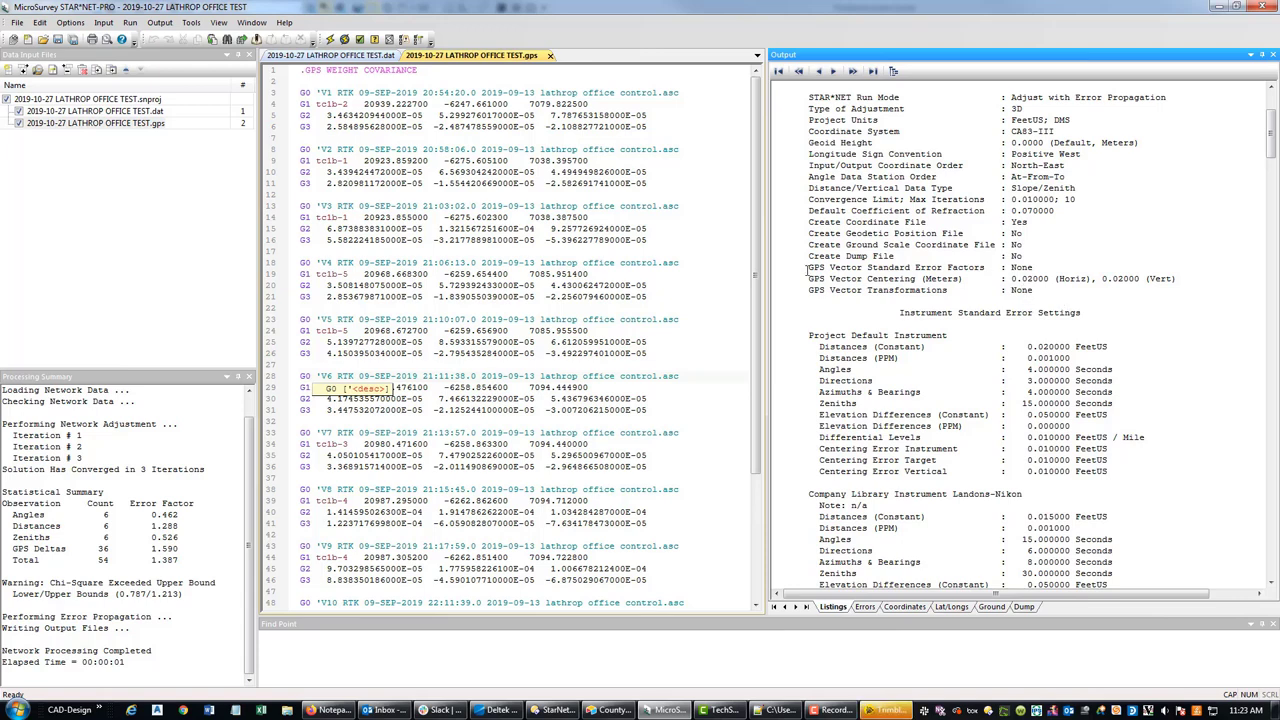
left_click_drag(1049, 267, 812, 267)
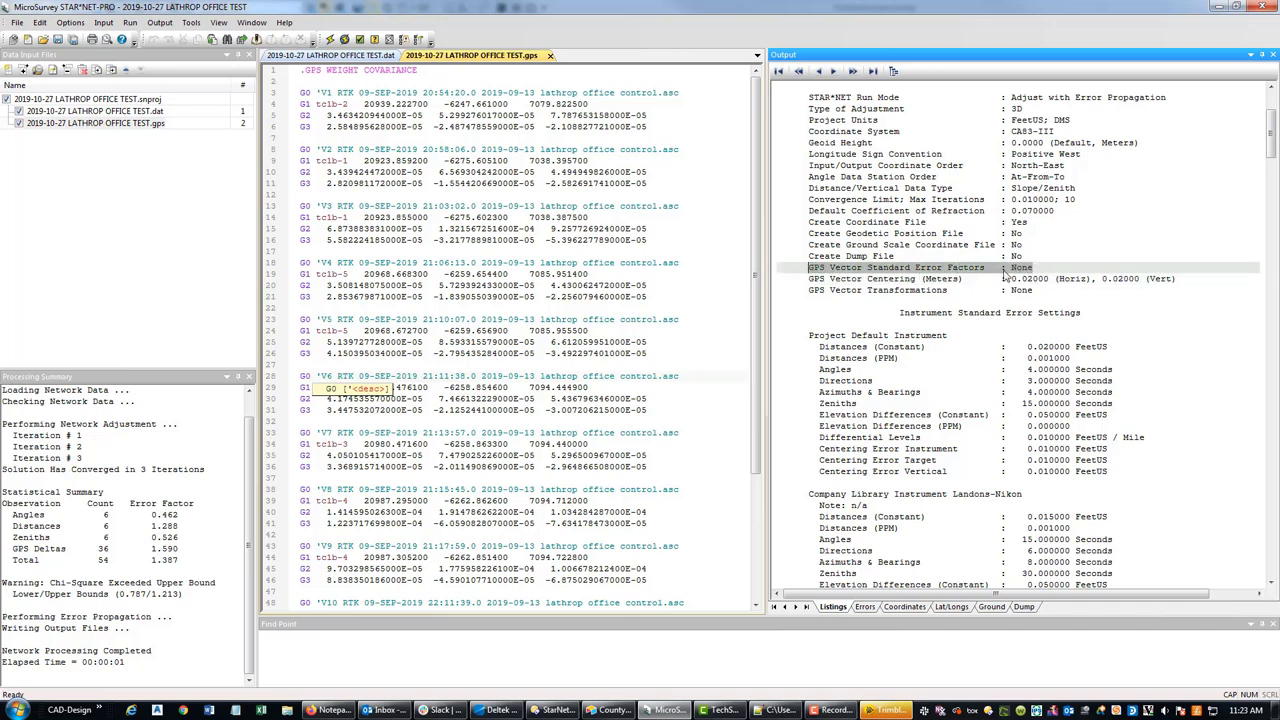
left_click_drag(1041, 267, 1015, 268)
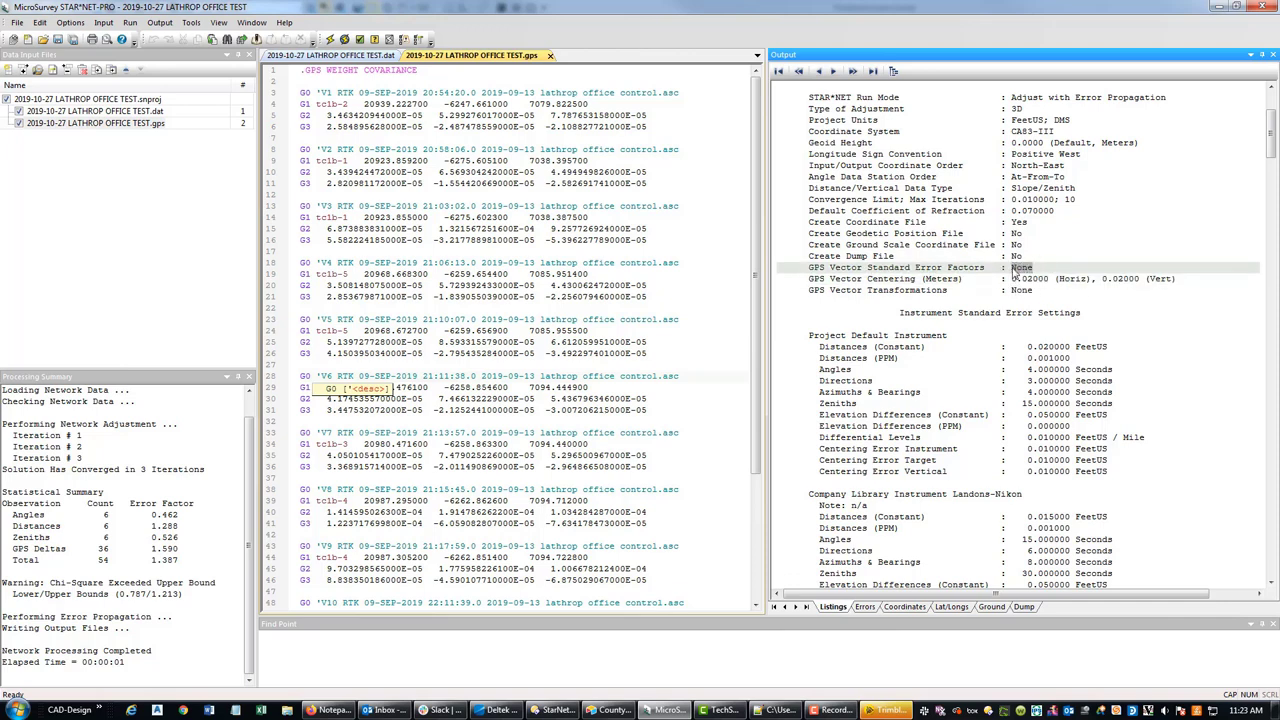
scroll(973, 266, "down", 8)
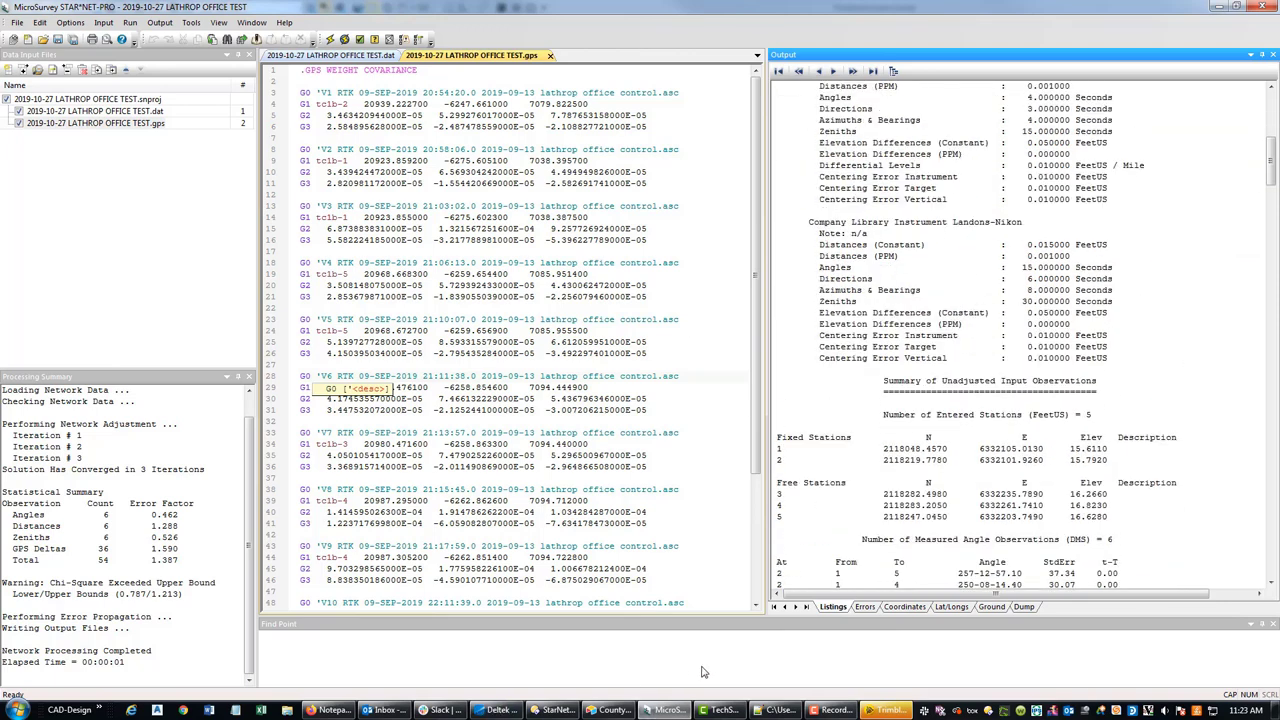
Open the 2019-09-13 LATHROP OFFICE CONTROL project in Trimble Business Center and switch back to STAR*NET while it loads
left_click(885, 710)
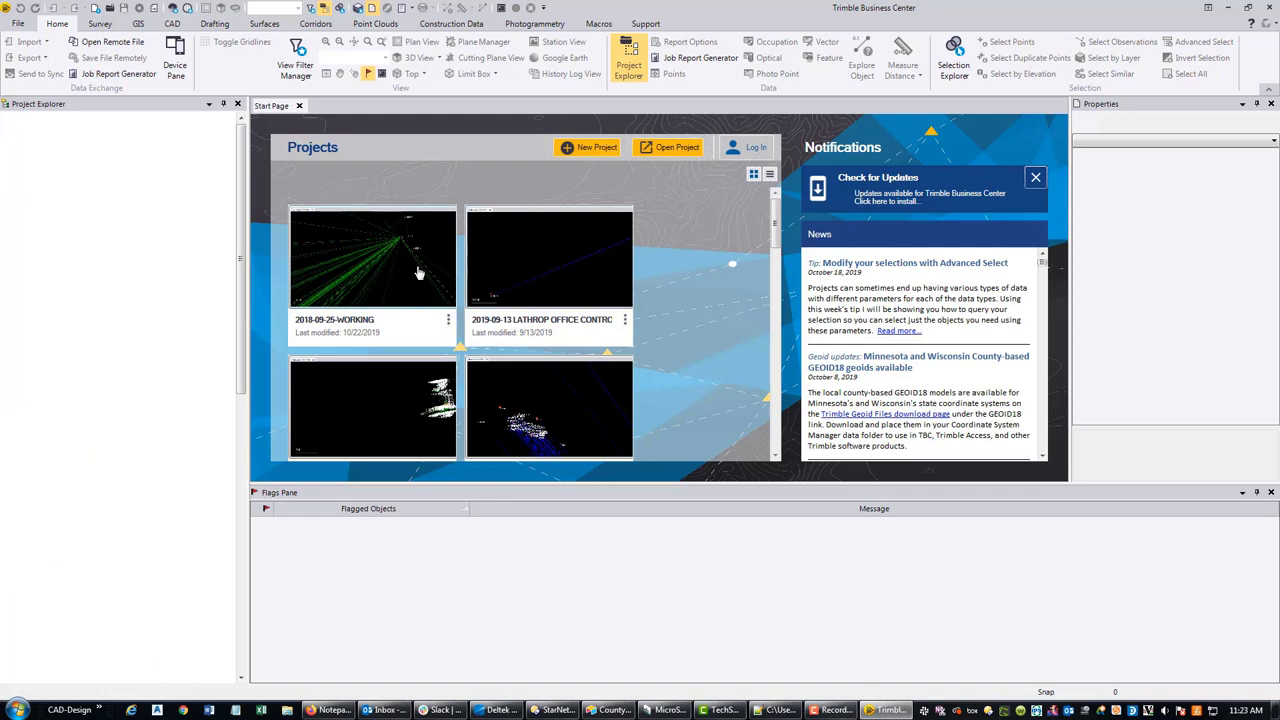
left_click(558, 291)
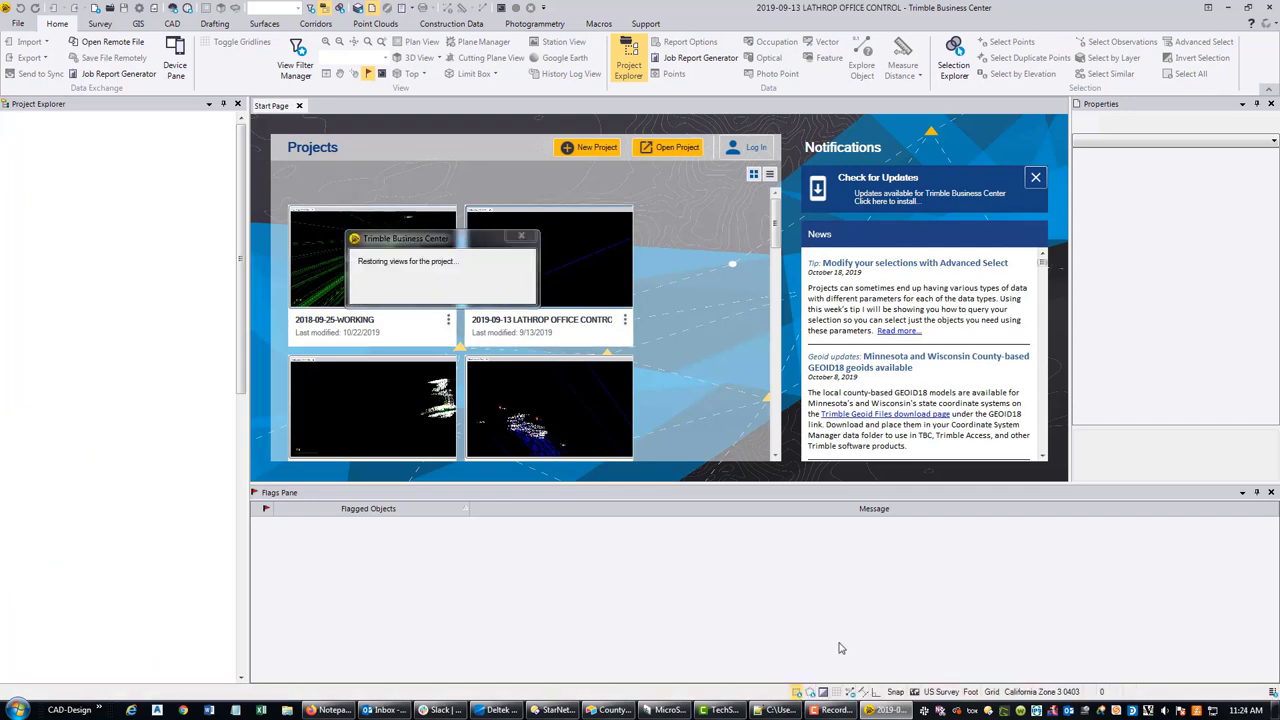
left_click(664, 710)
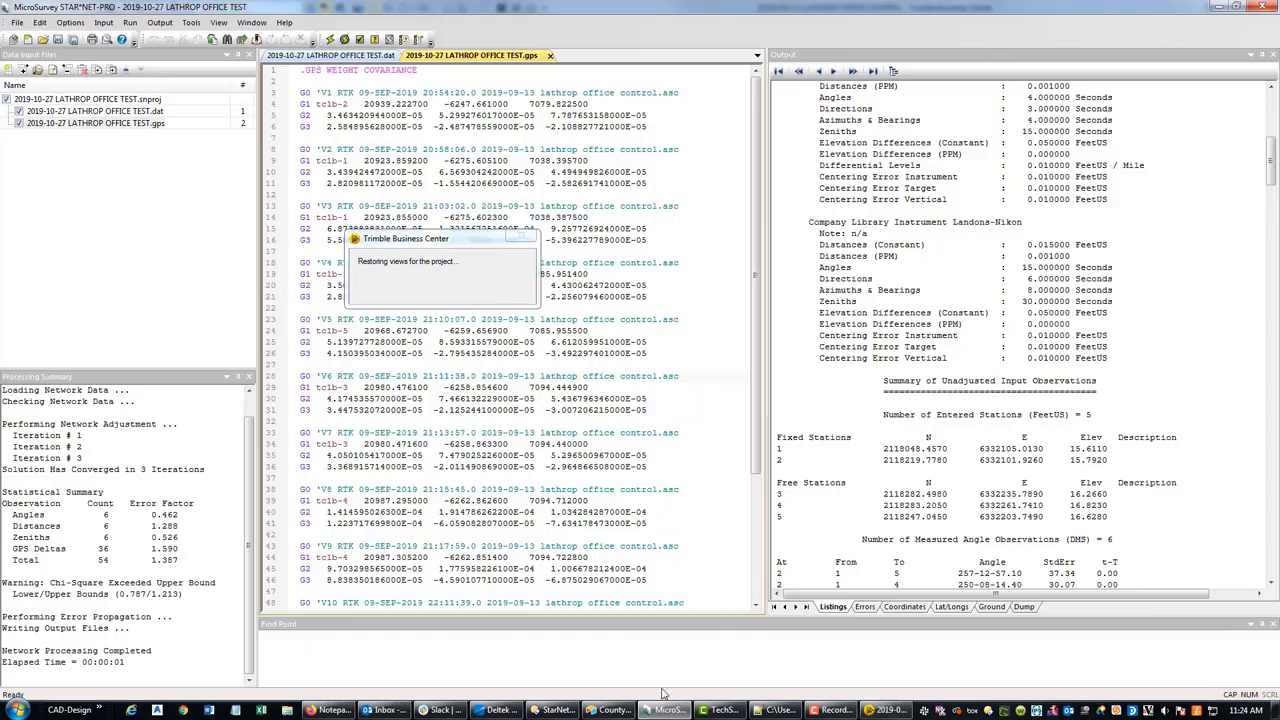
Show the network plot, examine the GPS vectors and total station ties around the control points, and close the plot
left_click(342, 56)
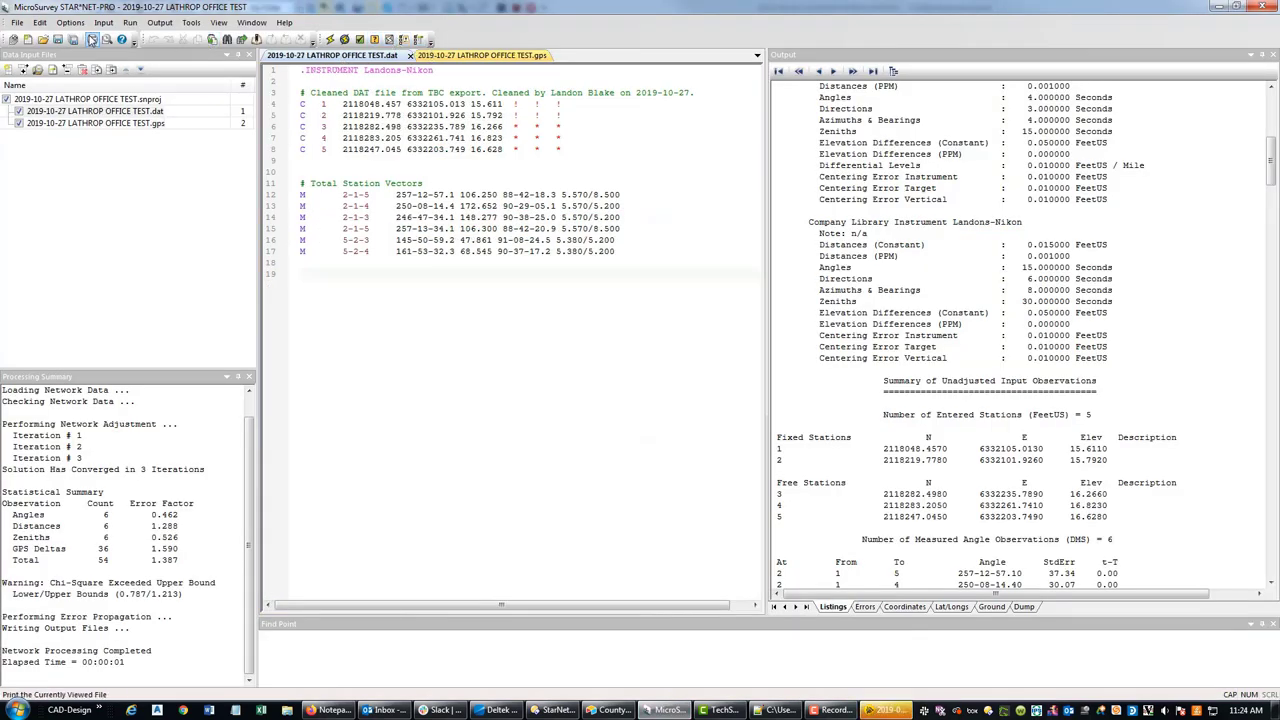
left_click(251, 22)
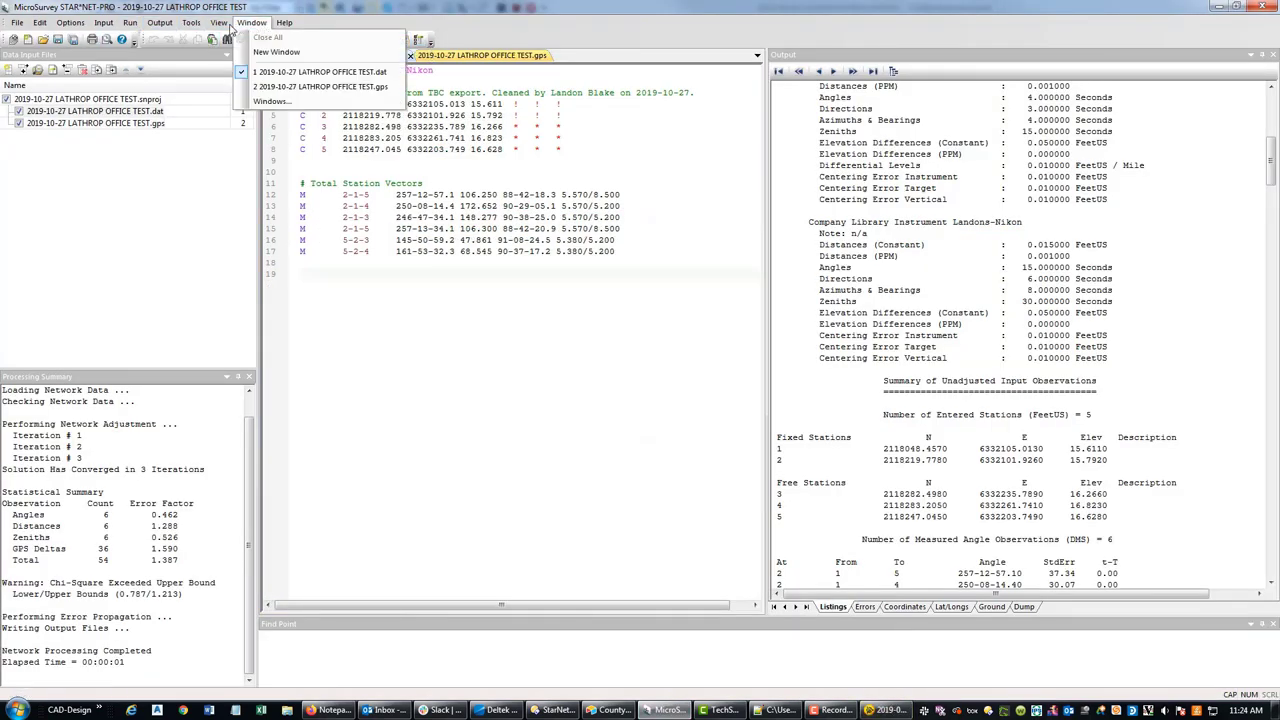
mouse_move(222, 23)
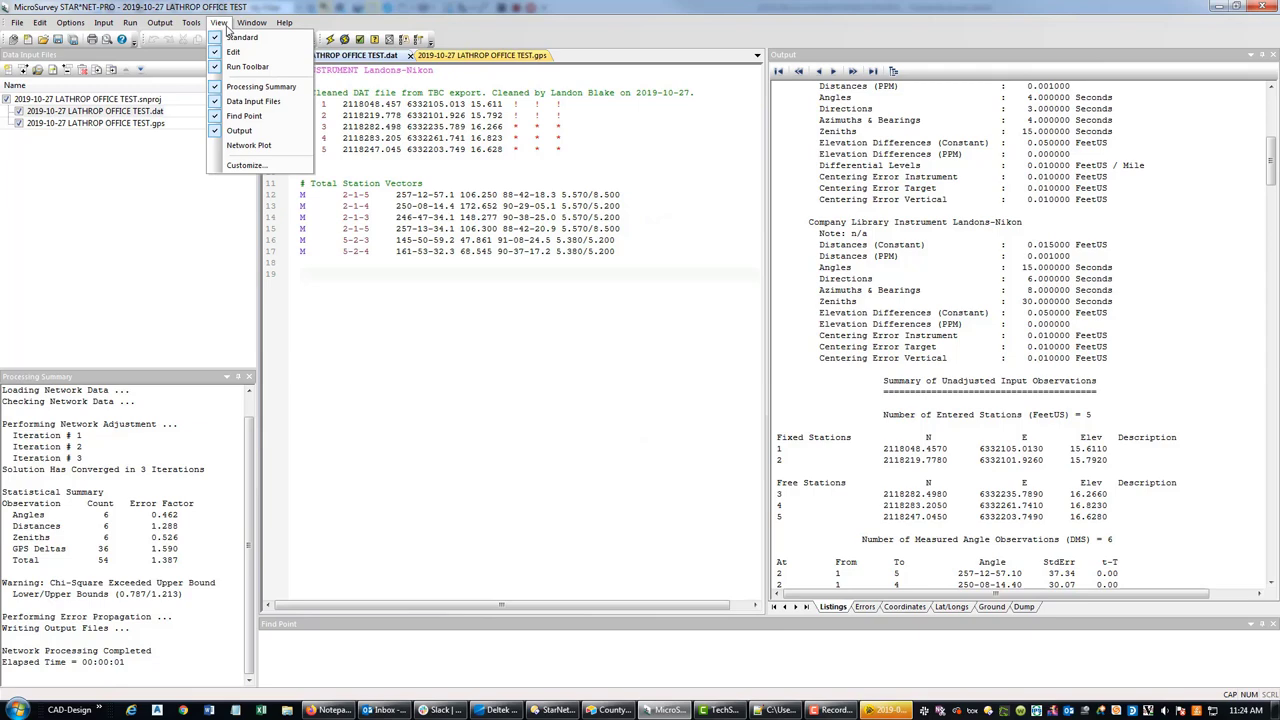
left_click(250, 145)
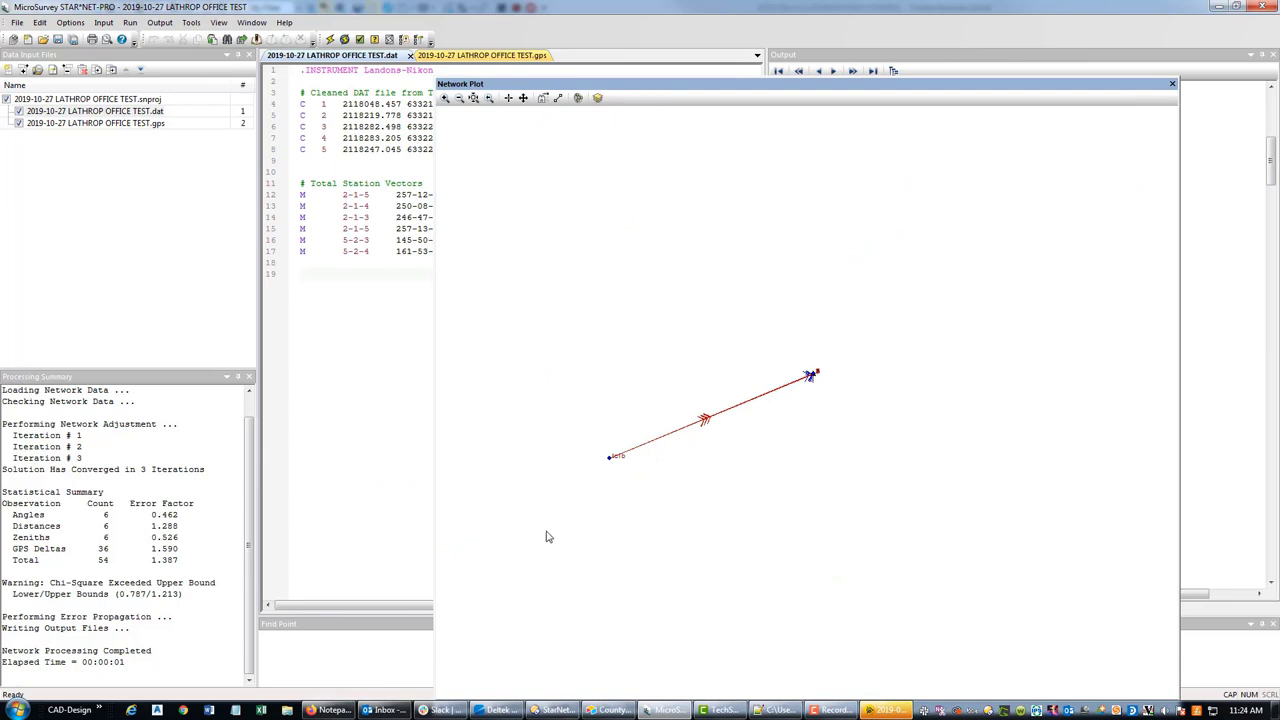
scroll(632, 455, "up", 2)
scroll(910, 380, "down", 3)
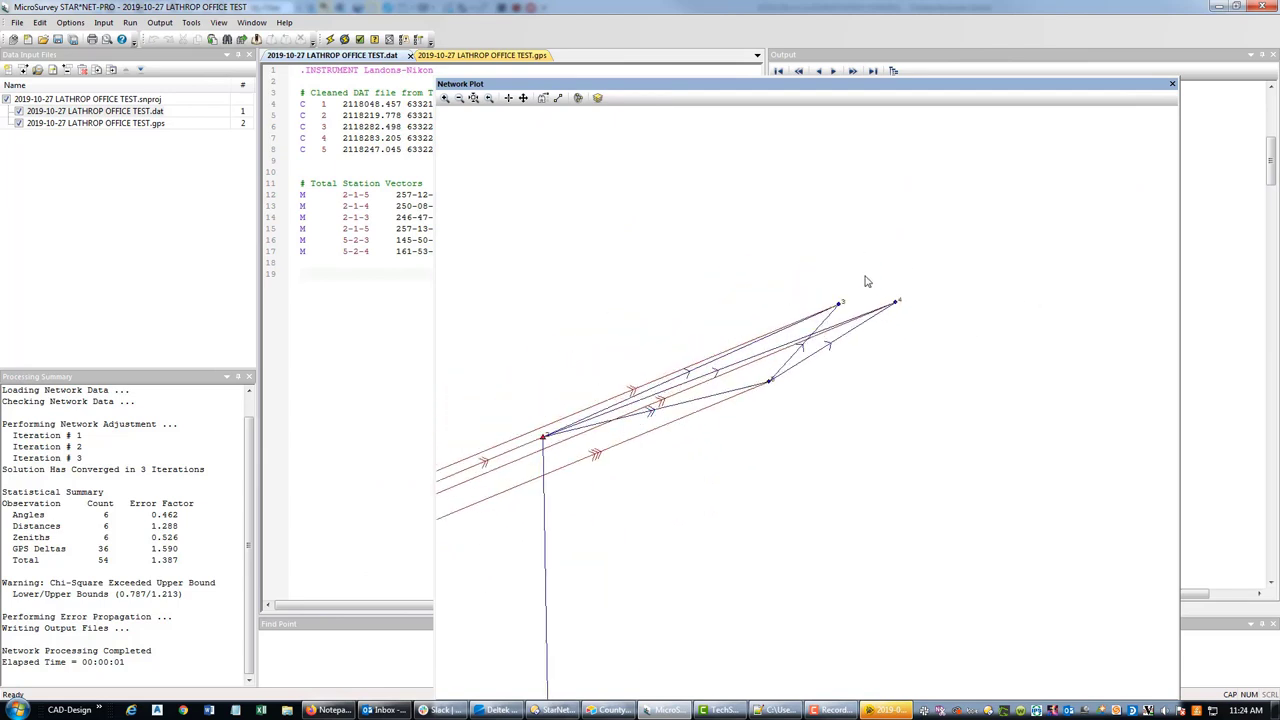
scroll(825, 368, "down", 2)
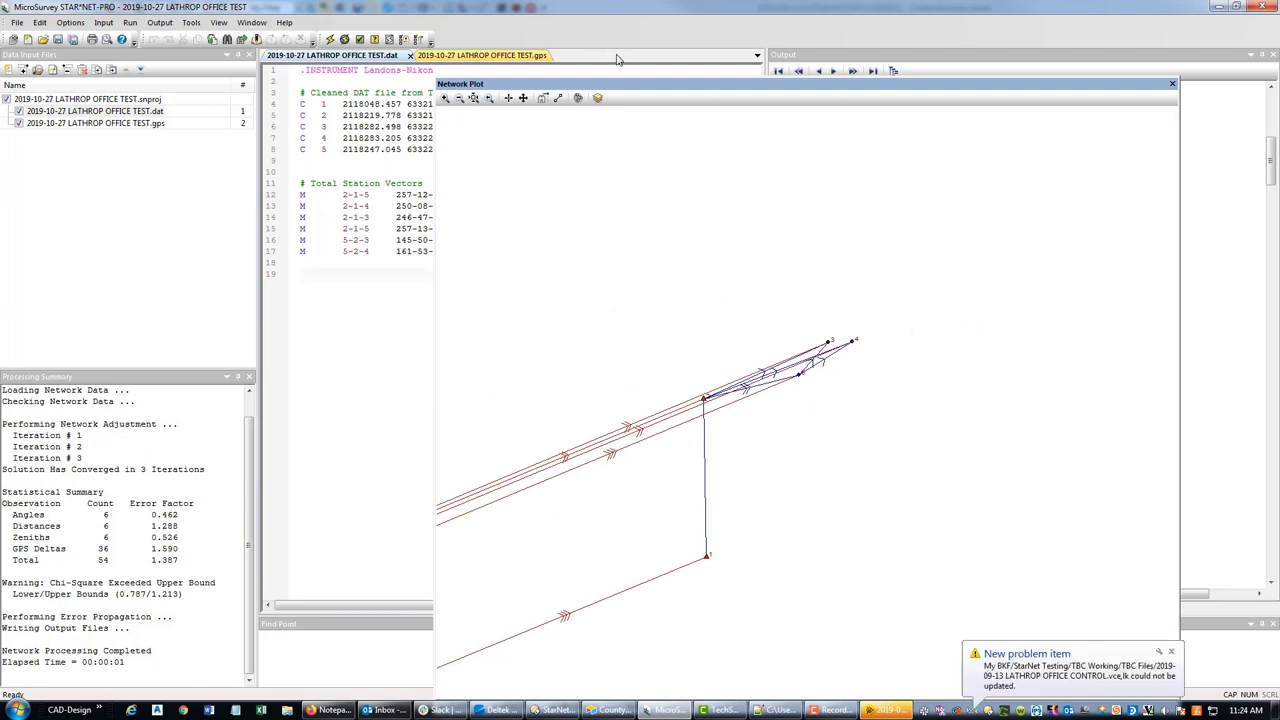
left_click(1172, 83)
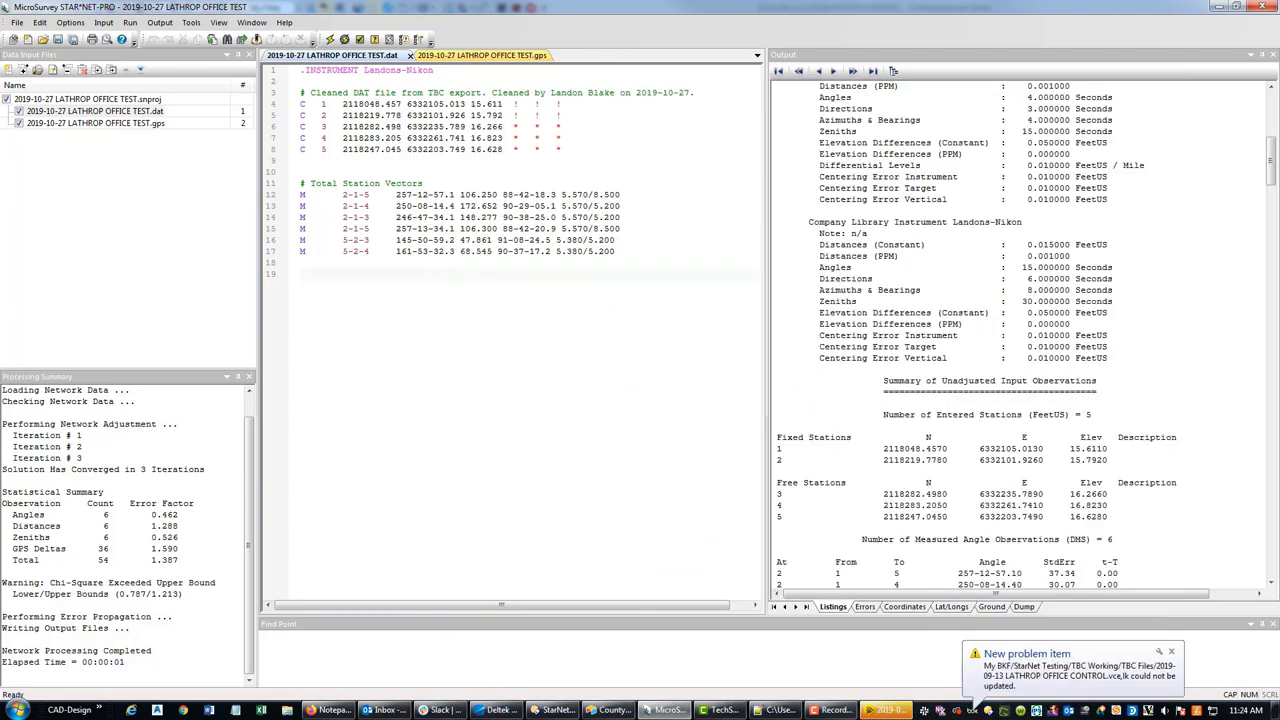
Switch to Trimble Business Center, inspect the vectors and control points 1 to 5 in the plan view, and close the program
left_click(887, 709)
scroll(818, 253, "down", 3)
scroll(403, 380, "up", 1)
left_click_drag(891, 297, 596, 400)
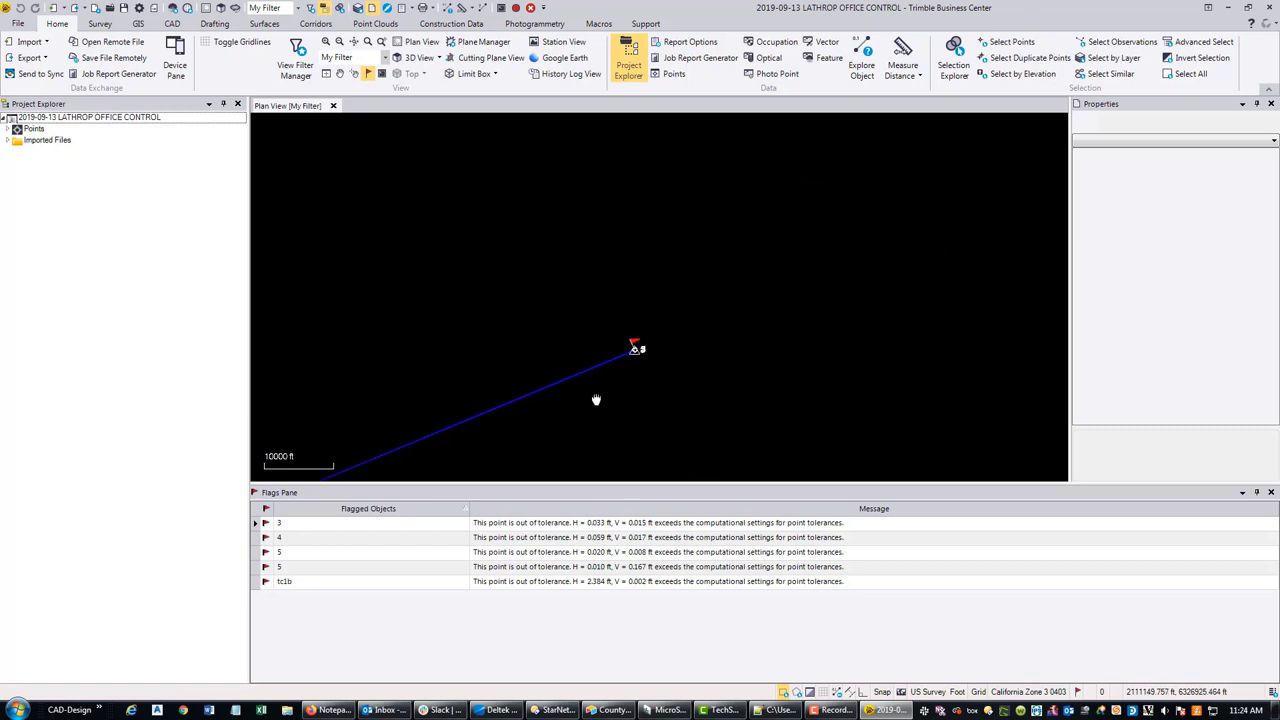
scroll(637, 350, "up", 4)
scroll(637, 354, "up", 3)
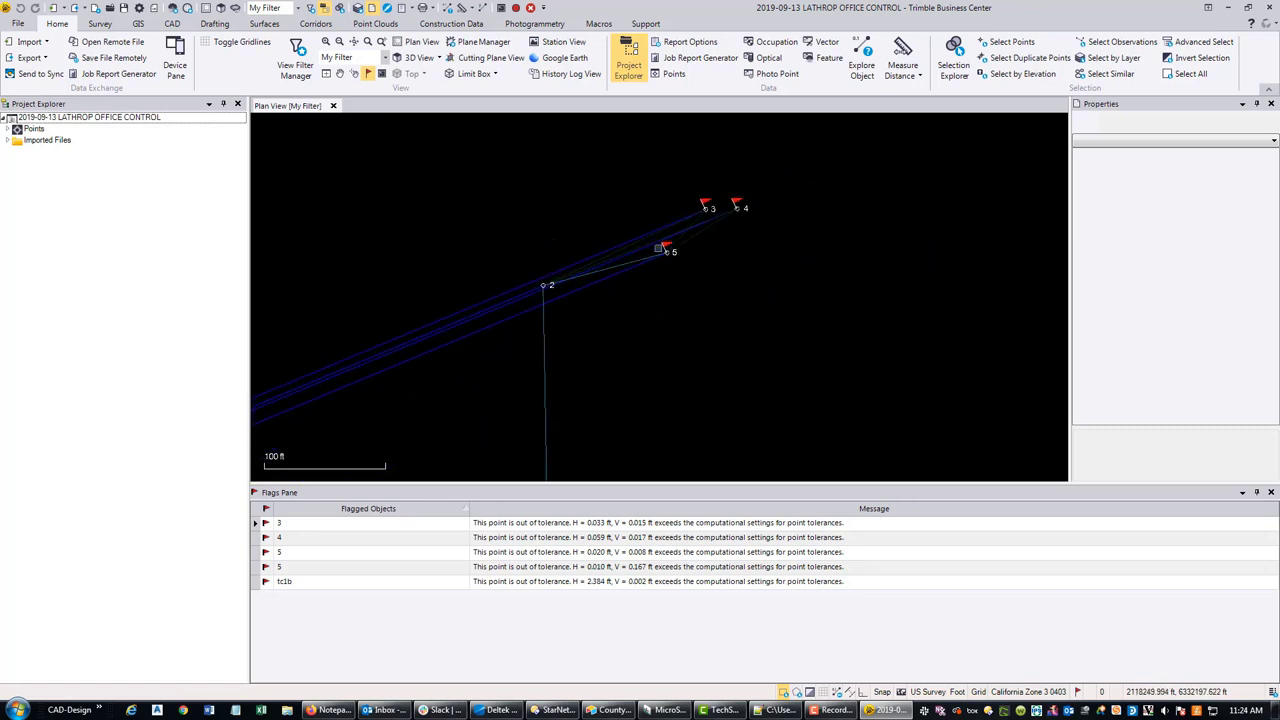
scroll(658, 248, "down", 2)
scroll(666, 245, "up", 1)
scroll(666, 245, "up", 2)
scroll(667, 321, "down", 1)
scroll(680, 367, "down", 1)
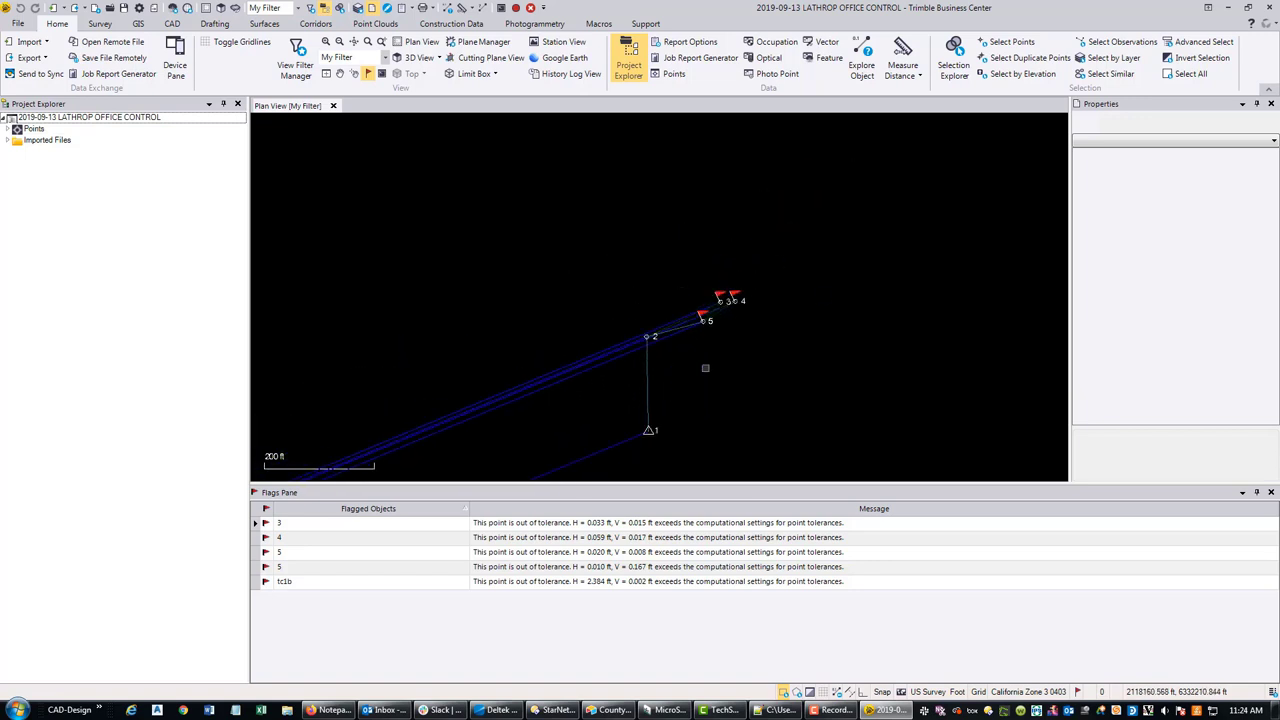
left_click(1266, 8)
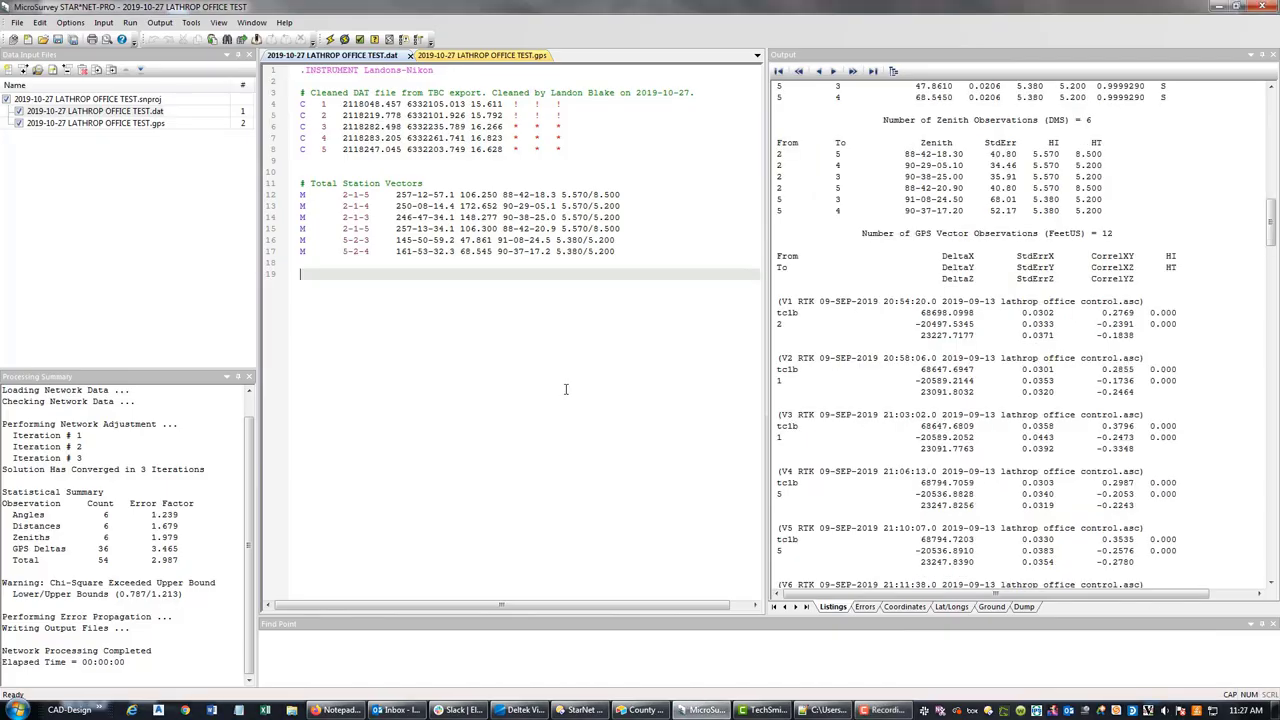
Review the GPS StdErr factor and centering settings in the project options, and accept the dialog
left_click(1020, 338)
scroll(1020, 338, "up", 13)
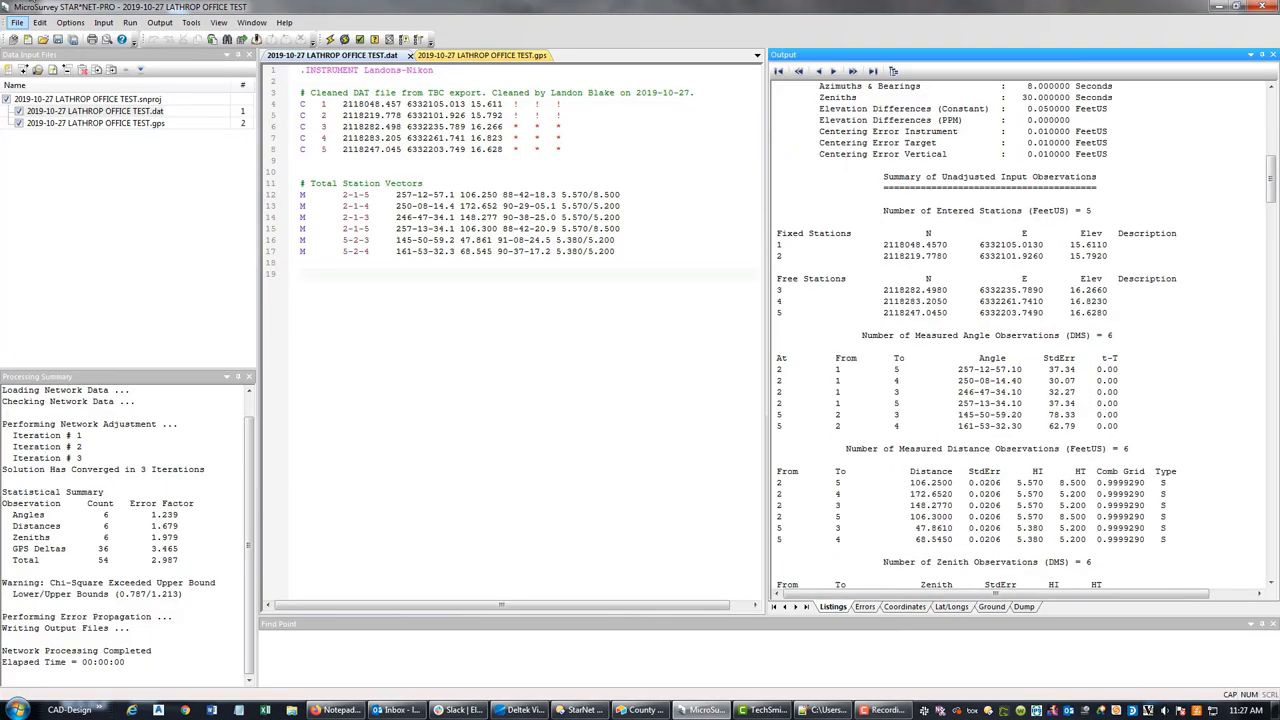
left_click(160, 22)
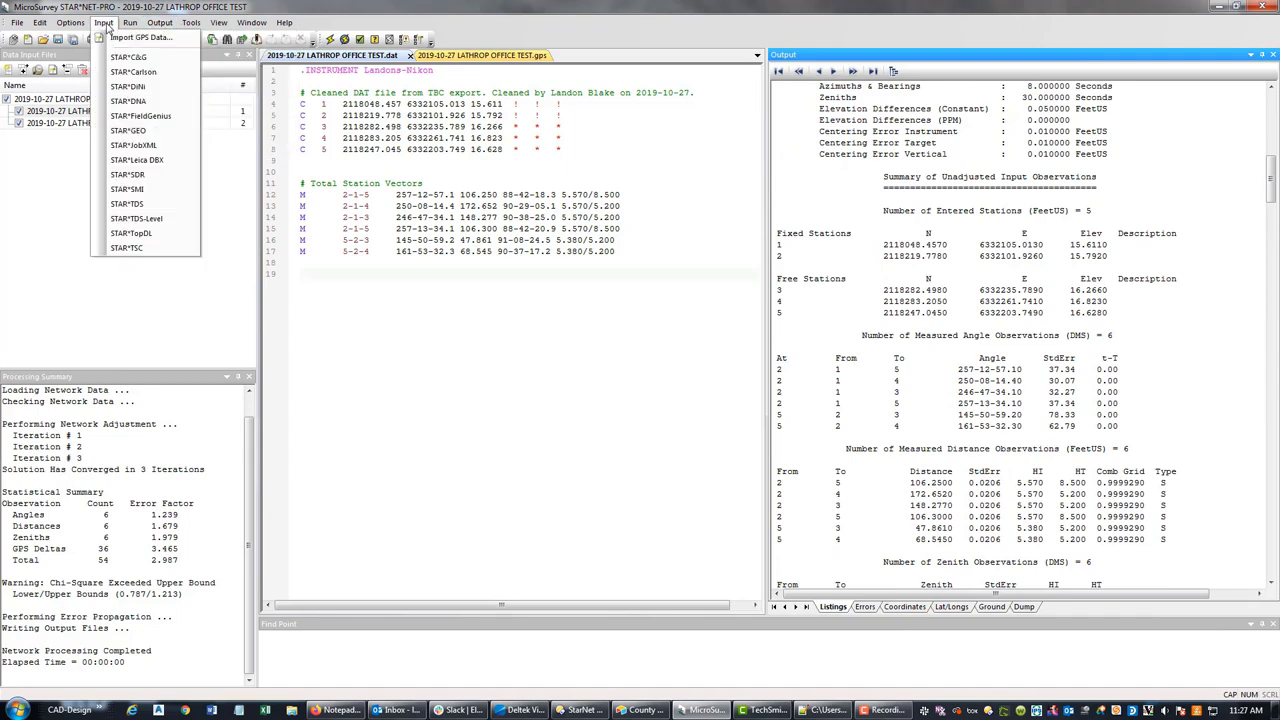
left_click(95, 37)
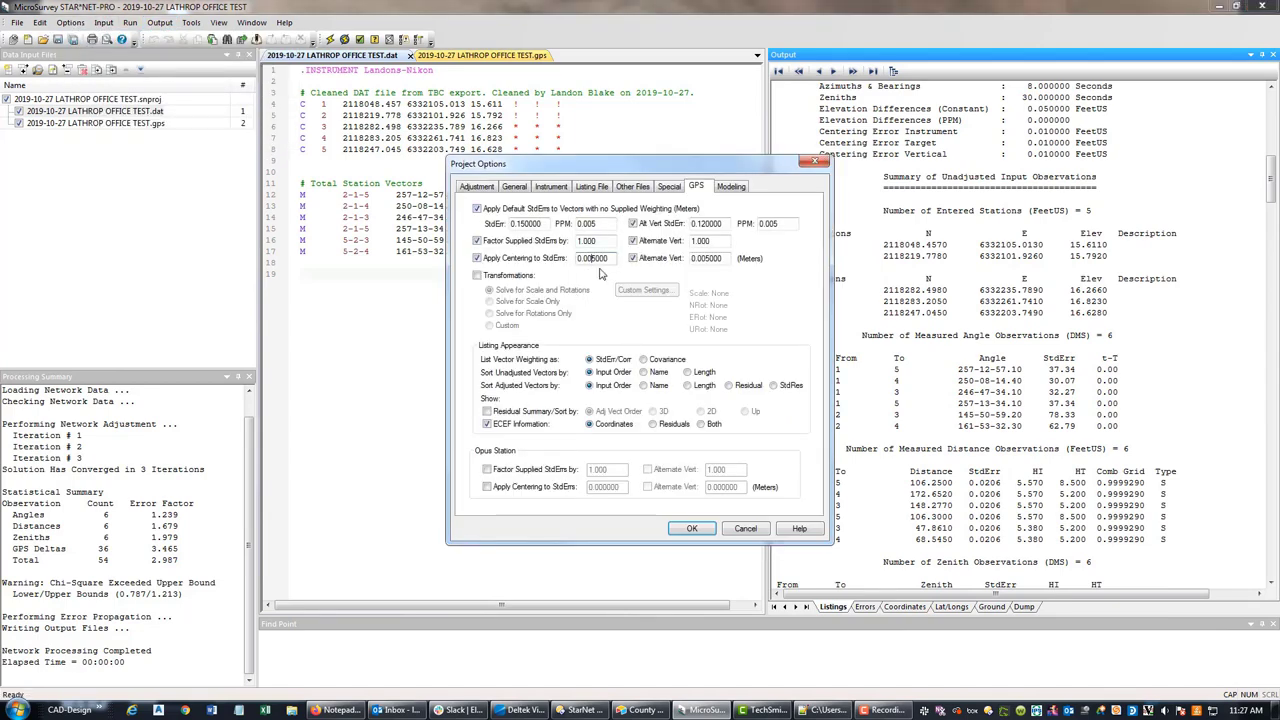
left_click(714, 259)
left_click(692, 529)
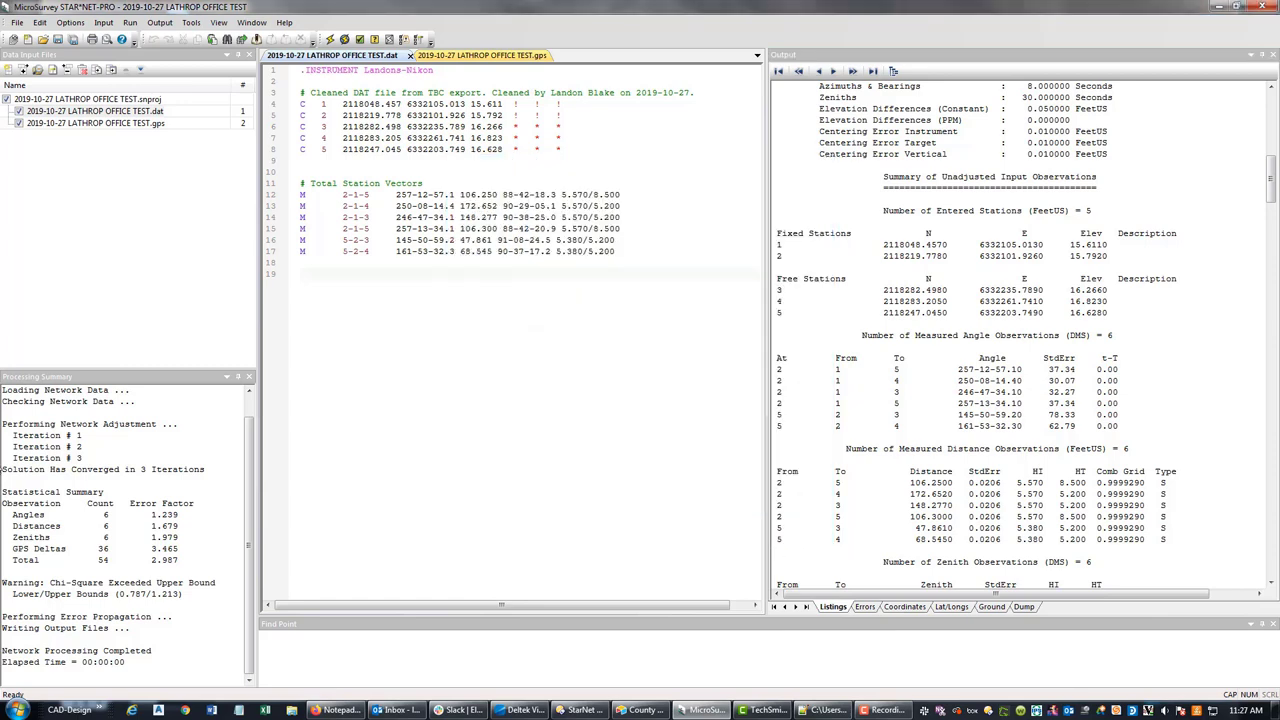
Highlight the chi-square warning in the processing summary and check the instrument standard error settings in the listing
left_click(190, 582)
left_click_drag(207, 597, 2, 582)
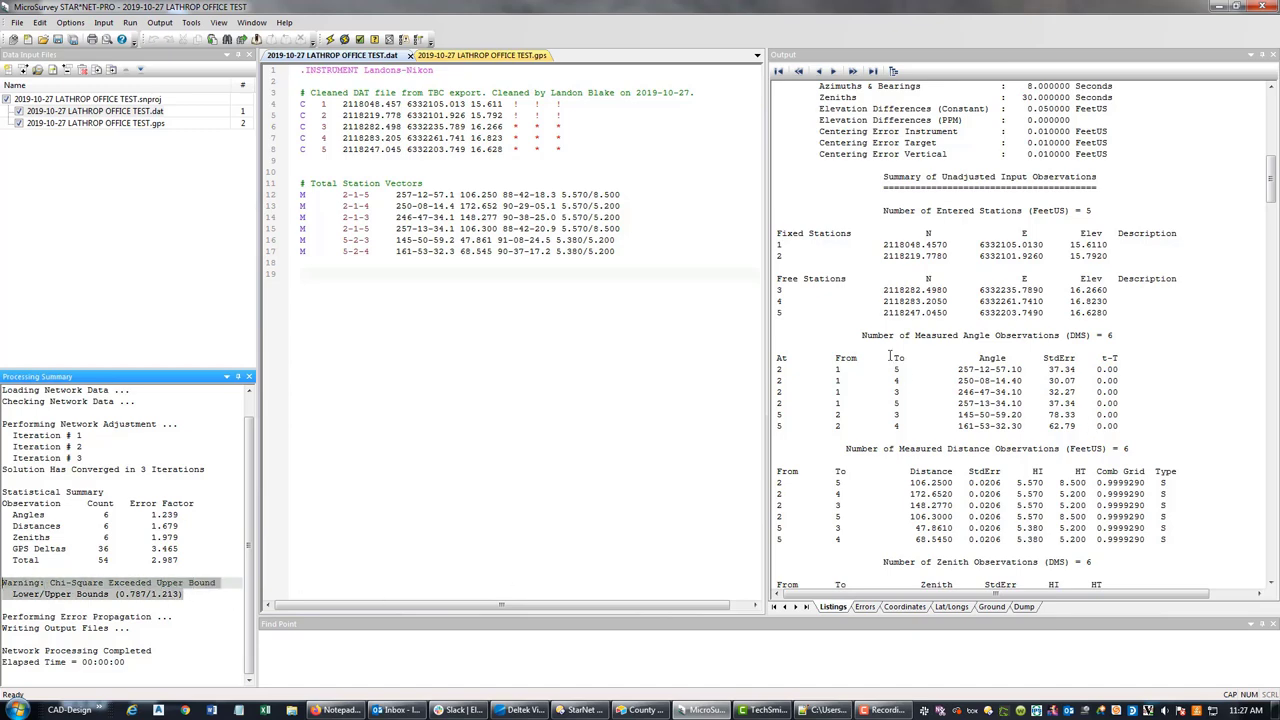
left_click(1057, 365)
scroll(1050, 300, "up", 7)
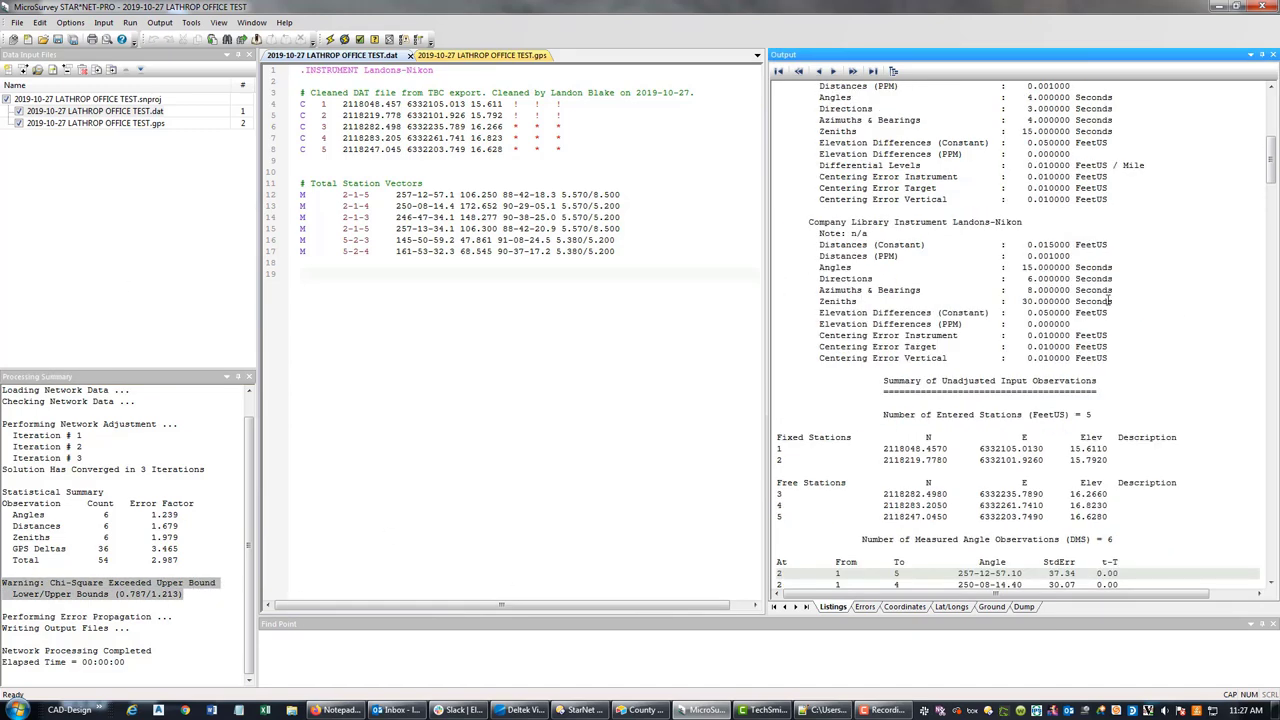